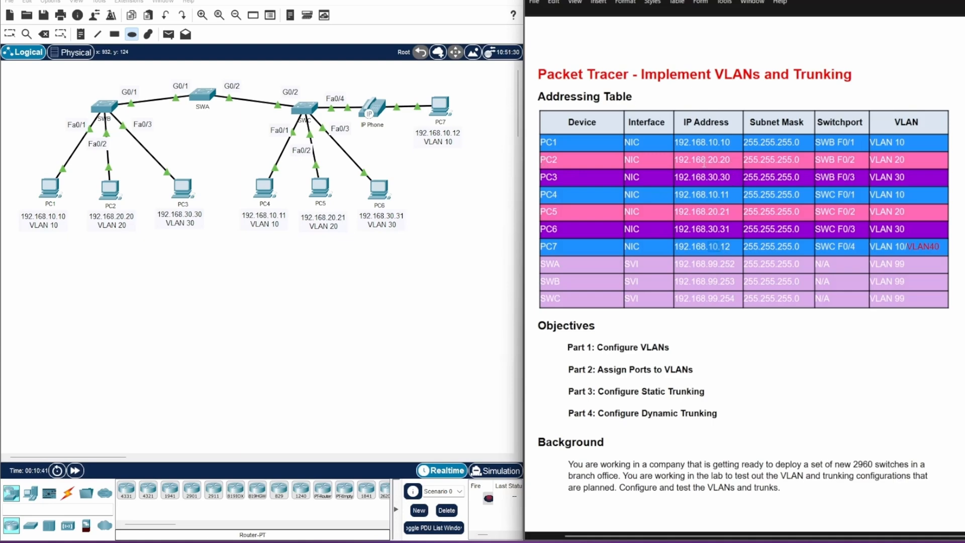
Examine the subnet octets of the PC and switch IP addresses in the Addressing Table.
drag(707, 160, 719, 160)
drag(708, 211, 720, 212)
drag(709, 177, 720, 177)
drag(707, 229, 718, 229)
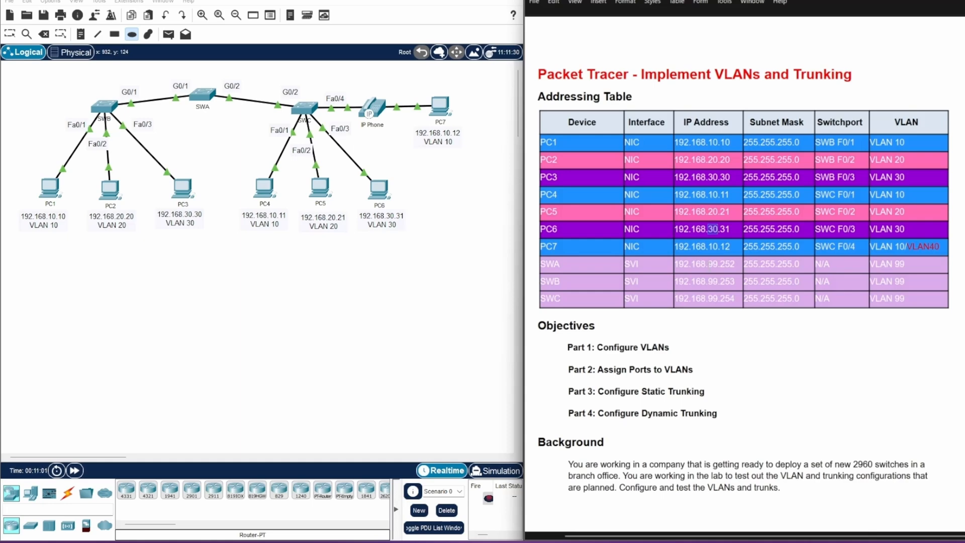
click(709, 263)
double_click(710, 263)
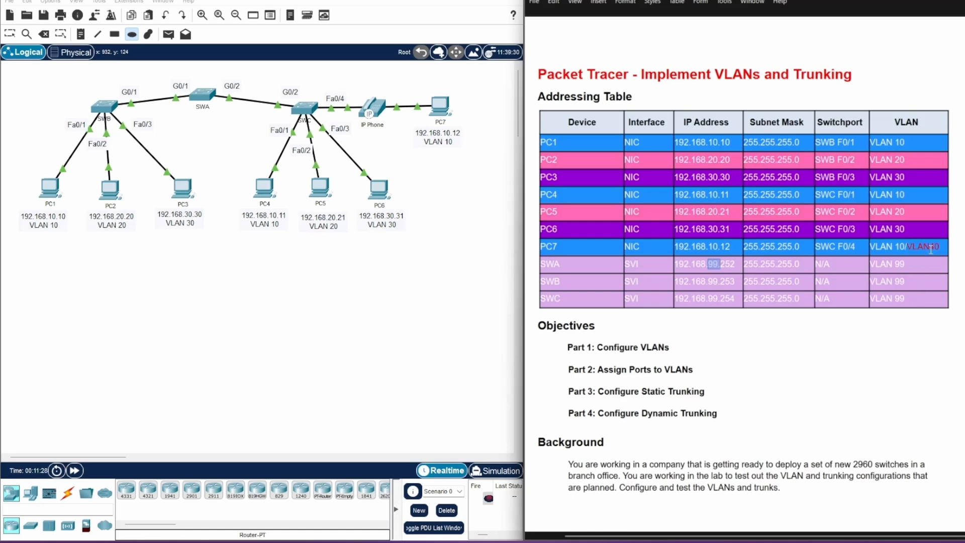
click(851, 353)
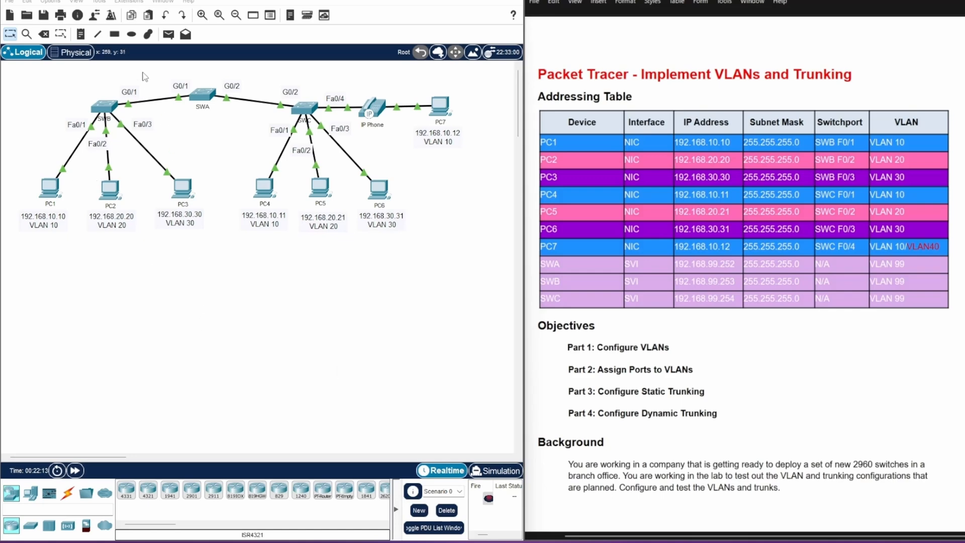
Draw an ellipse with a black outline and light blue fill around PC1 and its VLAN 10 label.
click(132, 34)
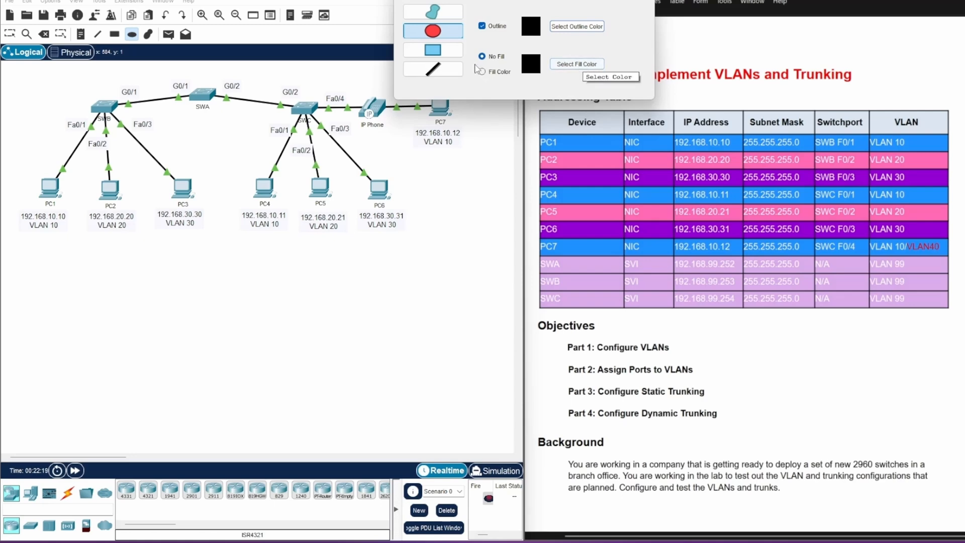
click(584, 65)
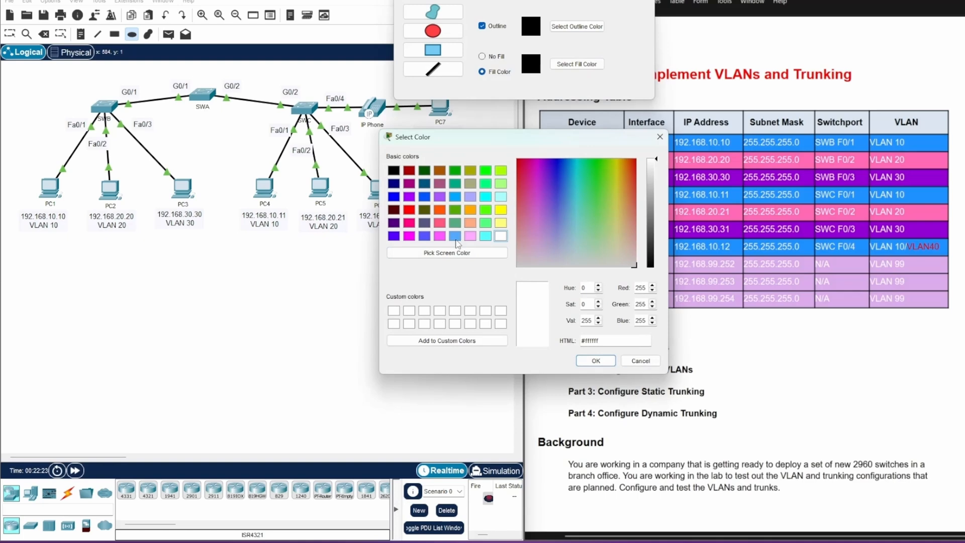
click(457, 237)
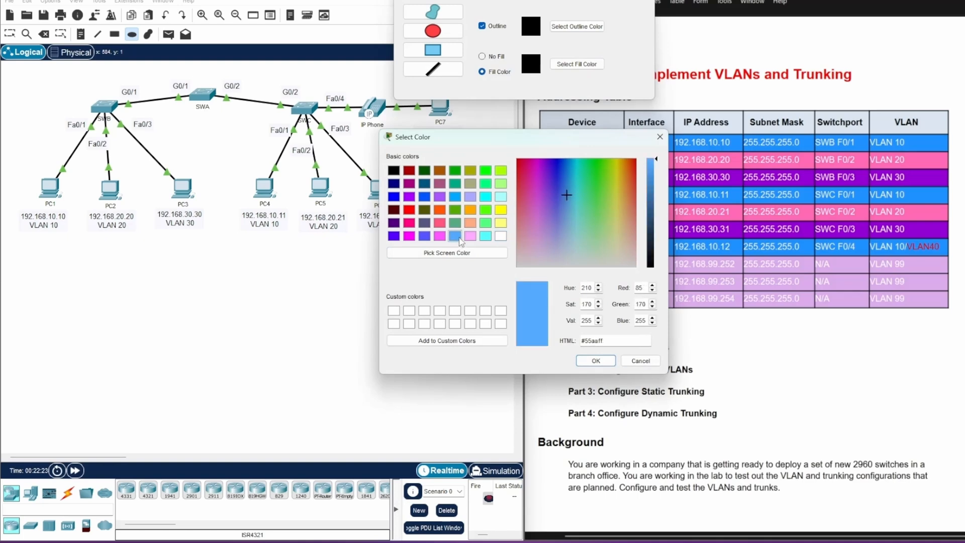
click(566, 195)
click(568, 193)
click(566, 191)
click(587, 360)
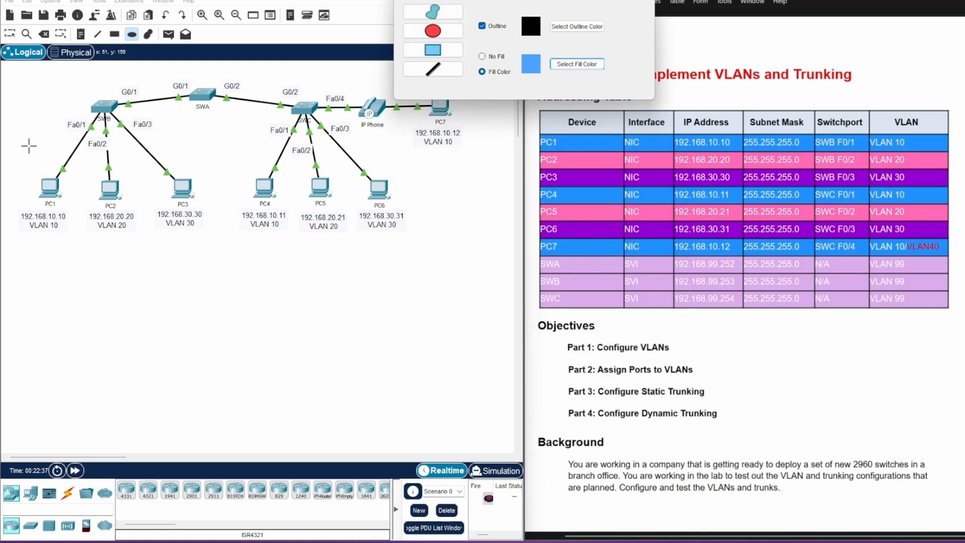
drag(29, 143, 67, 242)
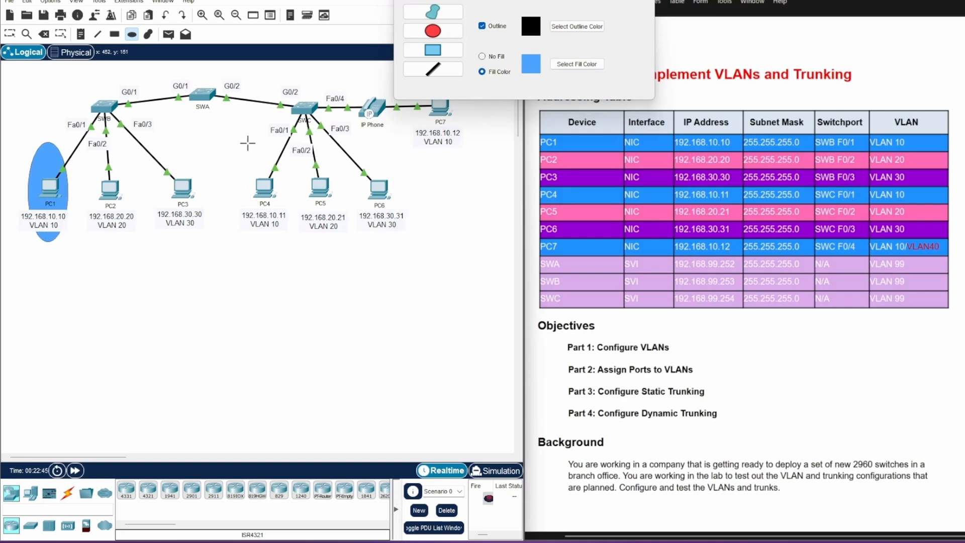
Draw matching light blue ellipses around PC4 and PC7, moving the Palette Dialog clear of PC7.
drag(247, 142, 286, 239)
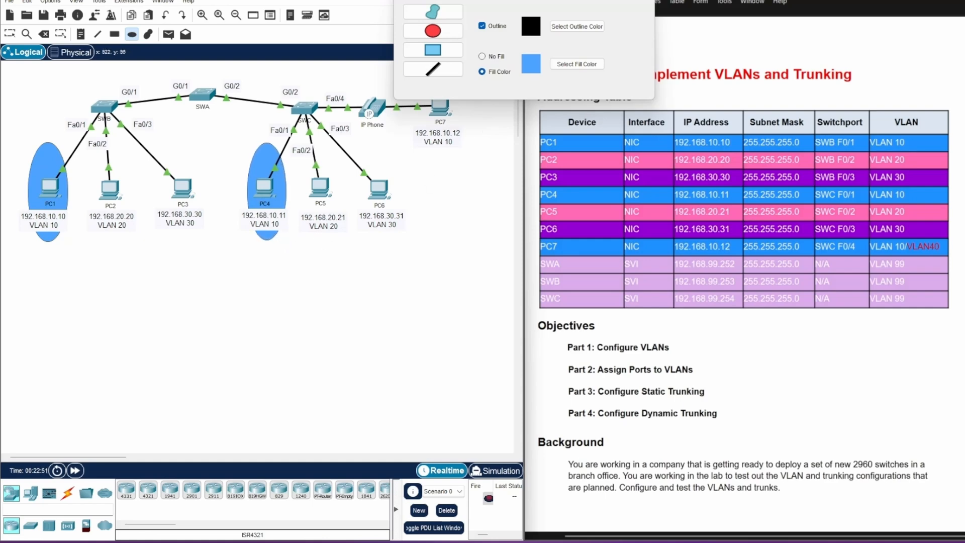
drag(523, 0, 541, 0)
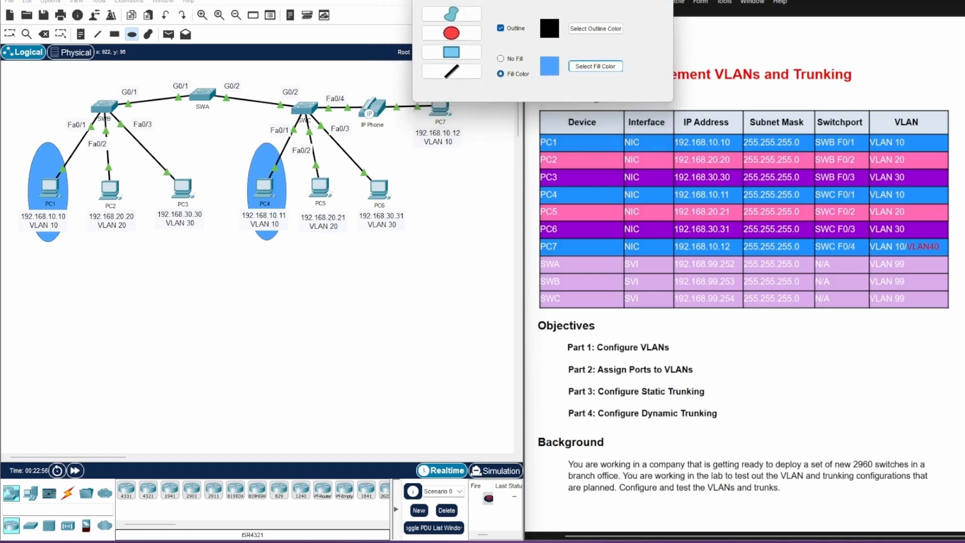
drag(542, 0, 625, 10)
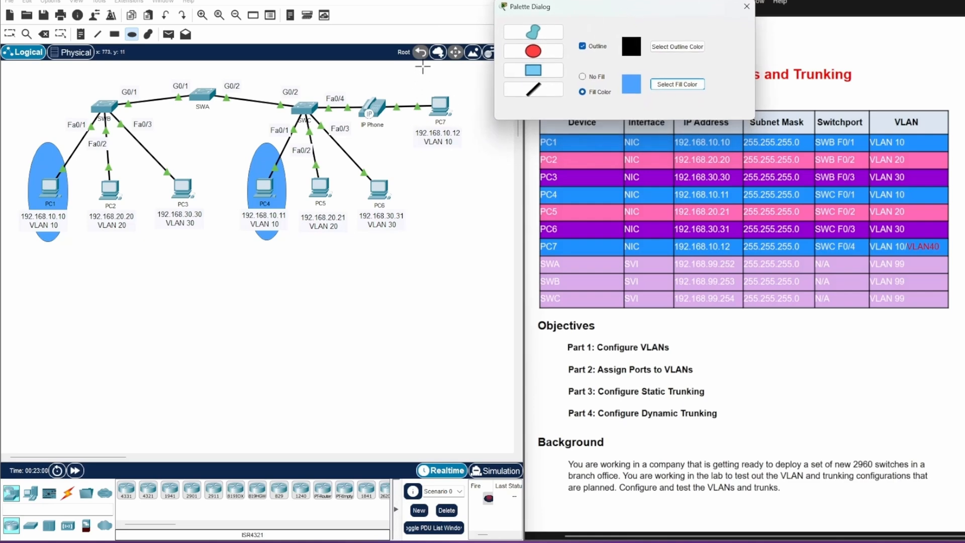
drag(424, 65, 462, 163)
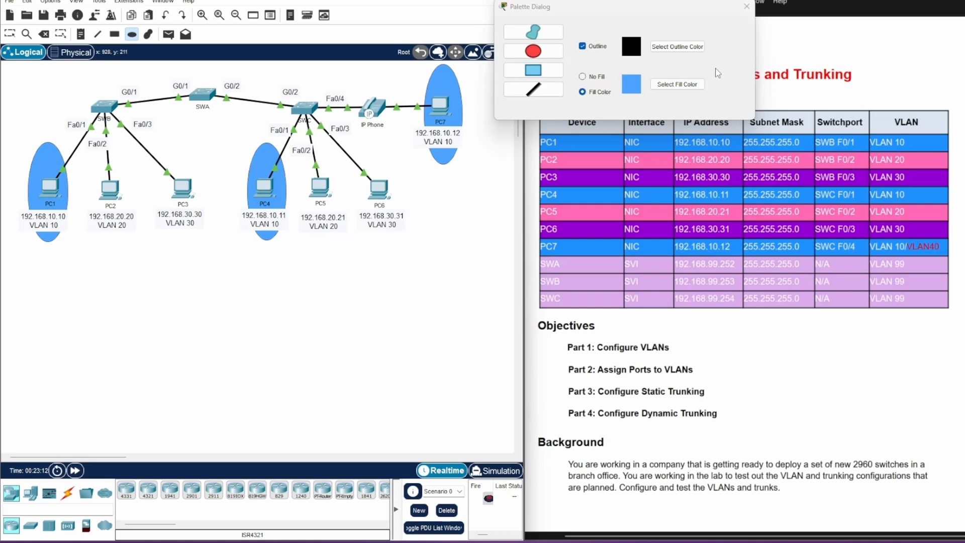
Draw ellipses filled with pink #ff74f3 around the VLAN 20 hosts PC2 and PC5.
click(688, 87)
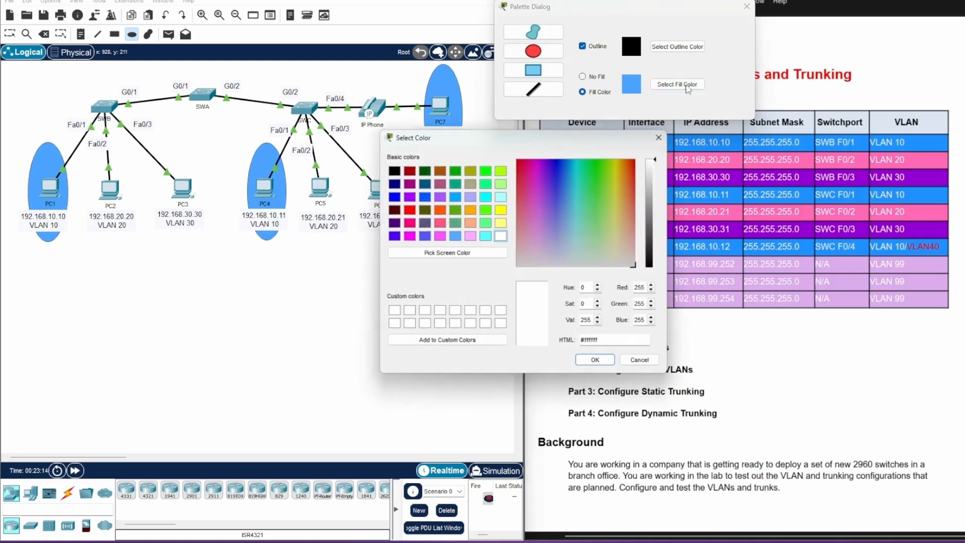
click(440, 236)
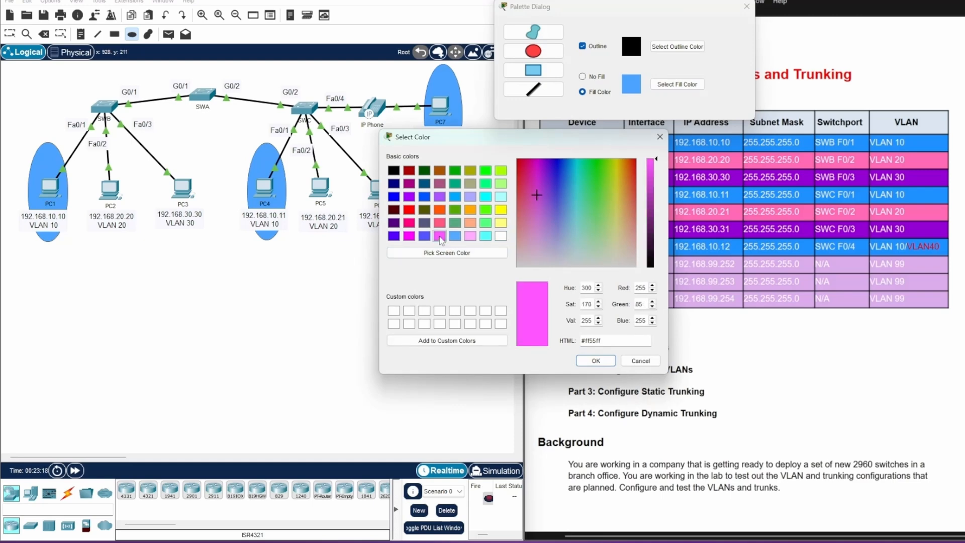
click(538, 194)
drag(539, 194, 535, 210)
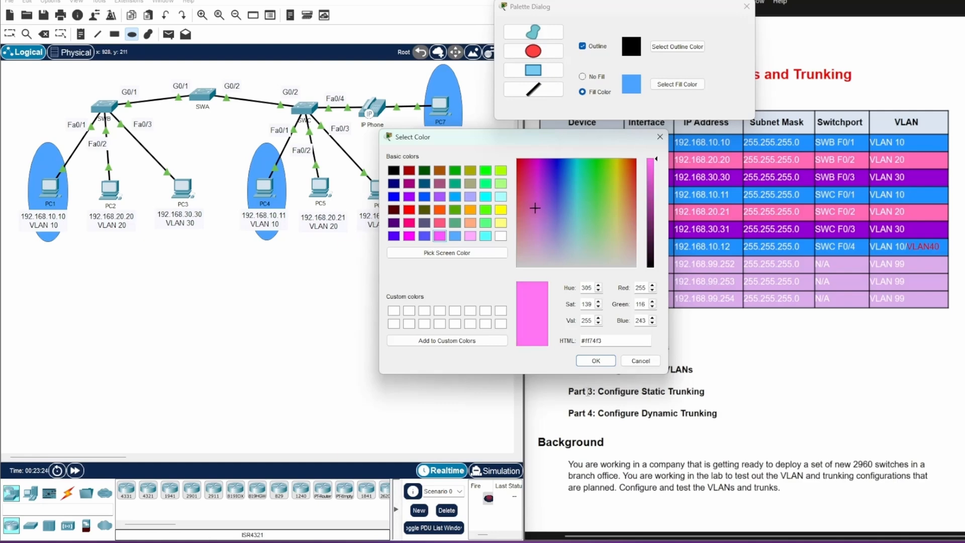
click(587, 364)
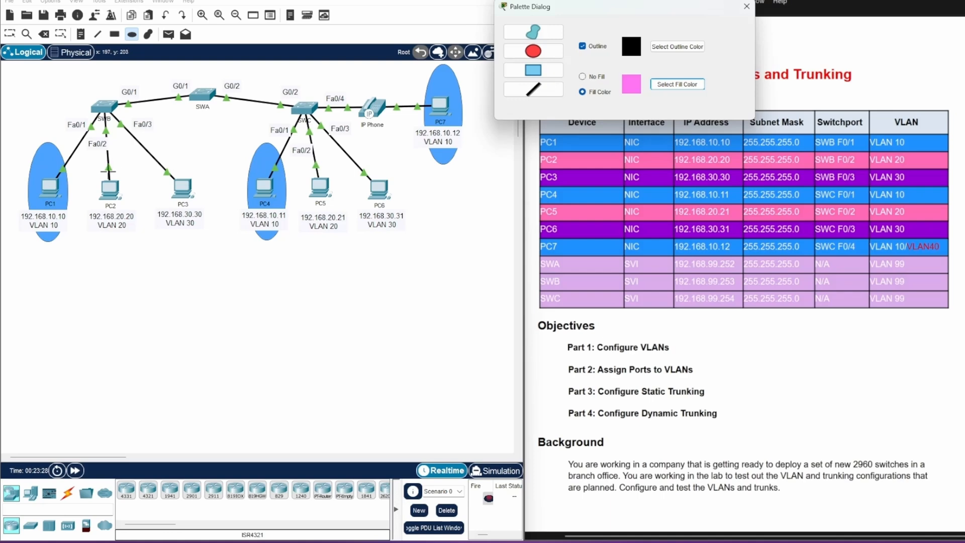
drag(94, 149, 129, 240)
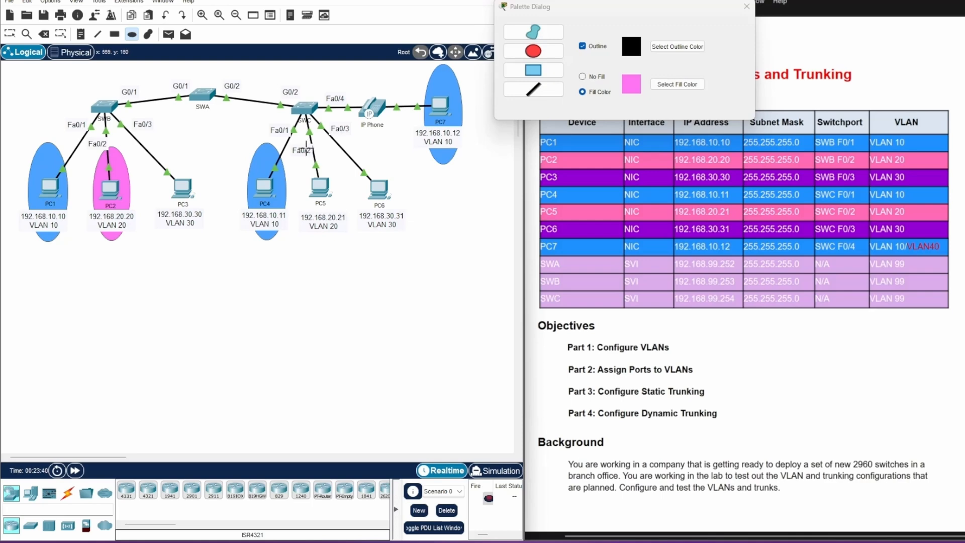
mouse_move(306, 141)
mouse_down()
mouse_move(335, 184)
mouse_move(337, 204)
mouse_up()
drag(333, 226, 340, 242)
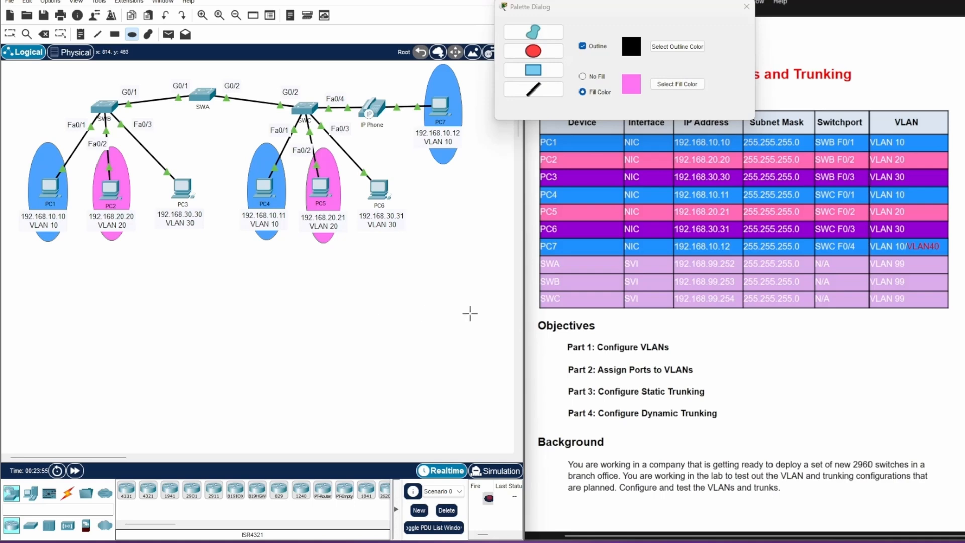
Draw ellipses filled with purple #aa00ff around the VLAN 30 hosts PC3 and PC6.
click(692, 85)
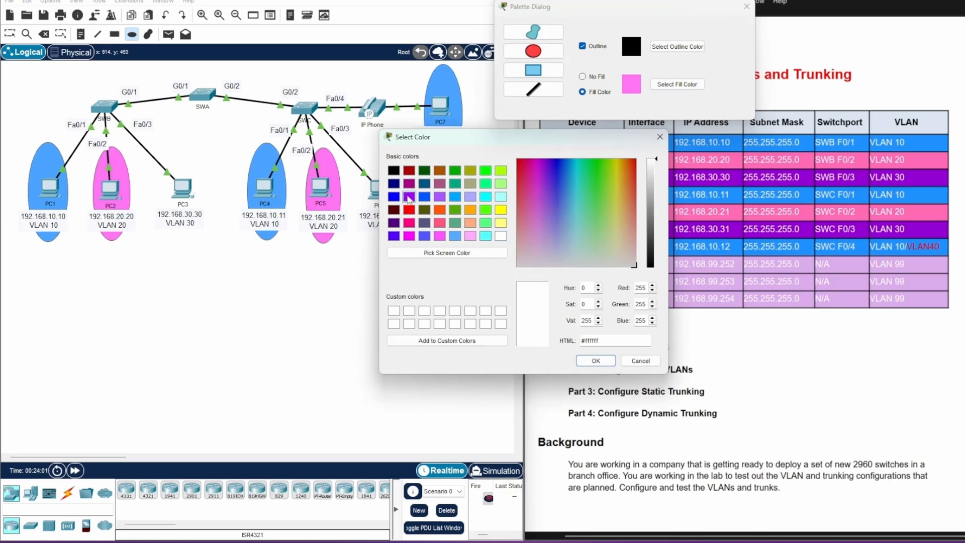
click(409, 196)
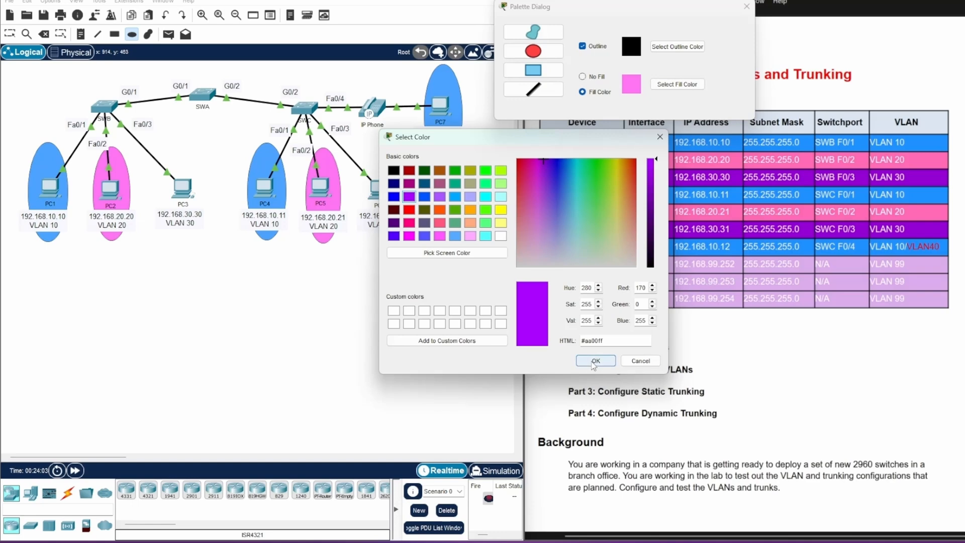
click(595, 361)
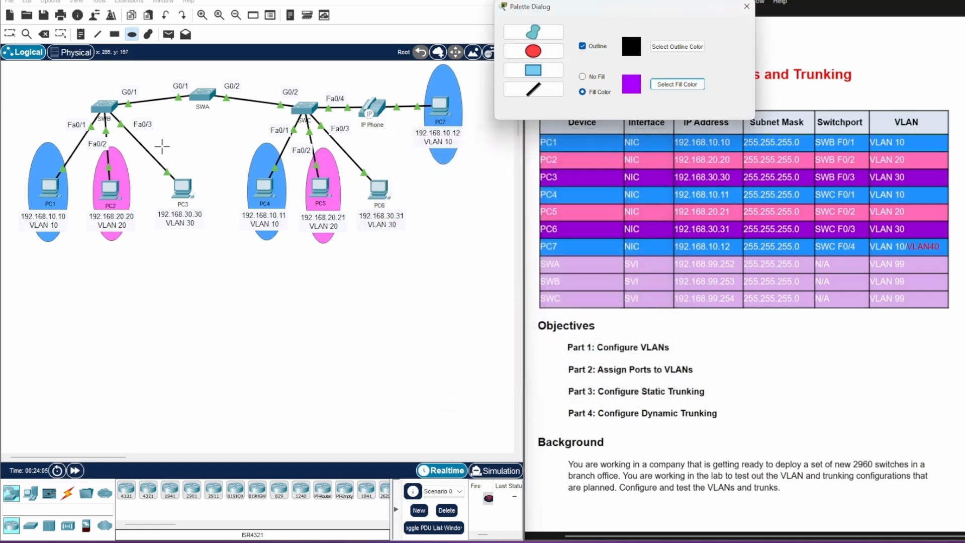
drag(164, 143, 200, 244)
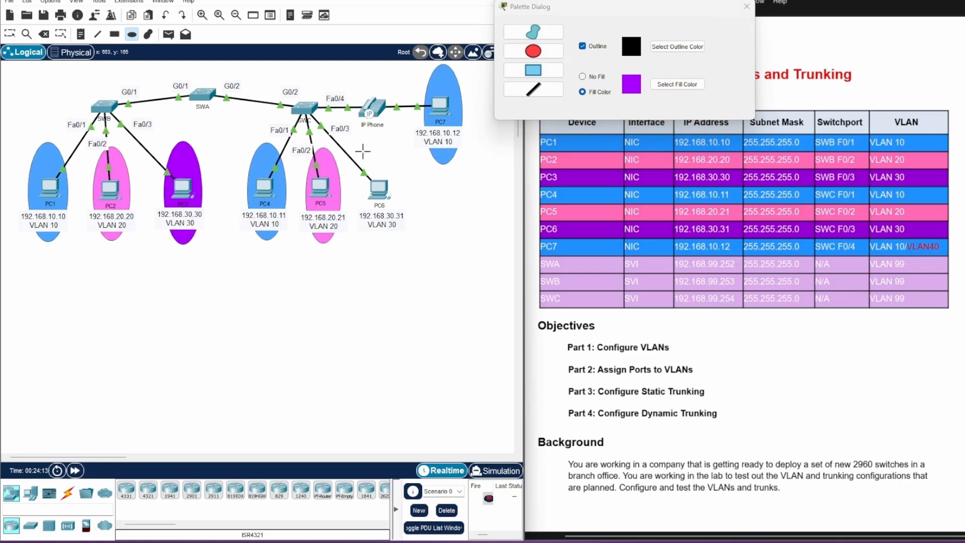
drag(361, 151, 400, 247)
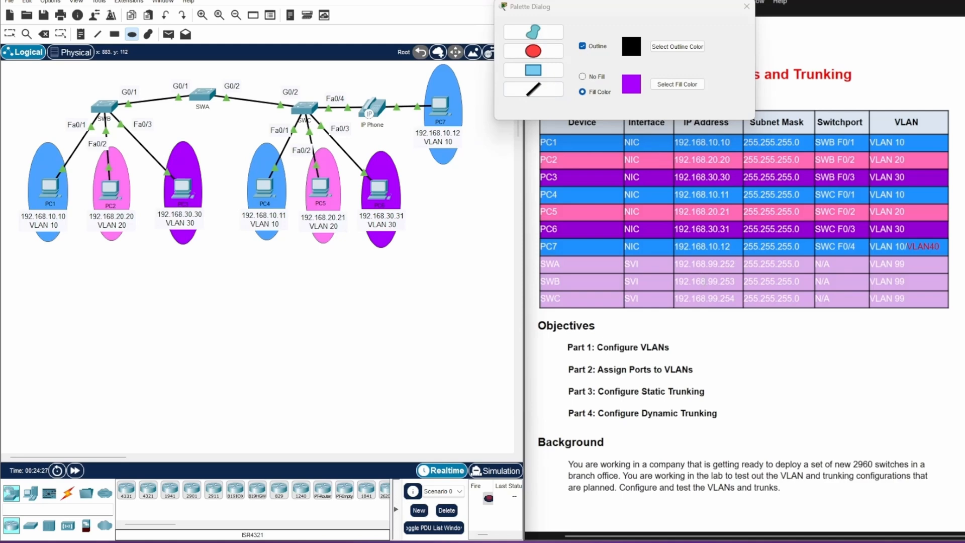
Draw one wide ellipse filled with pale pink #f8c1ff around switches SWB, SWA and SWC, and close the Palette Dialog.
double_click(709, 281)
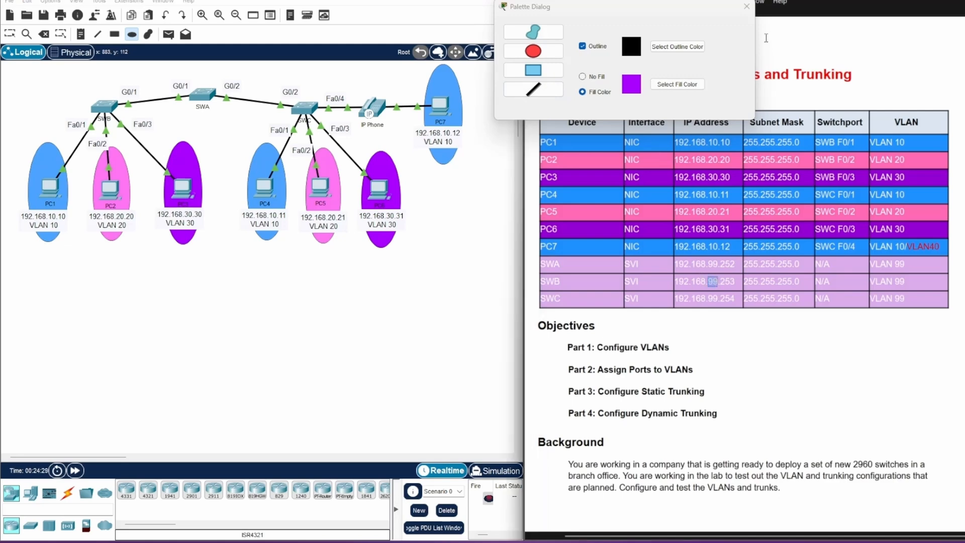
click(689, 86)
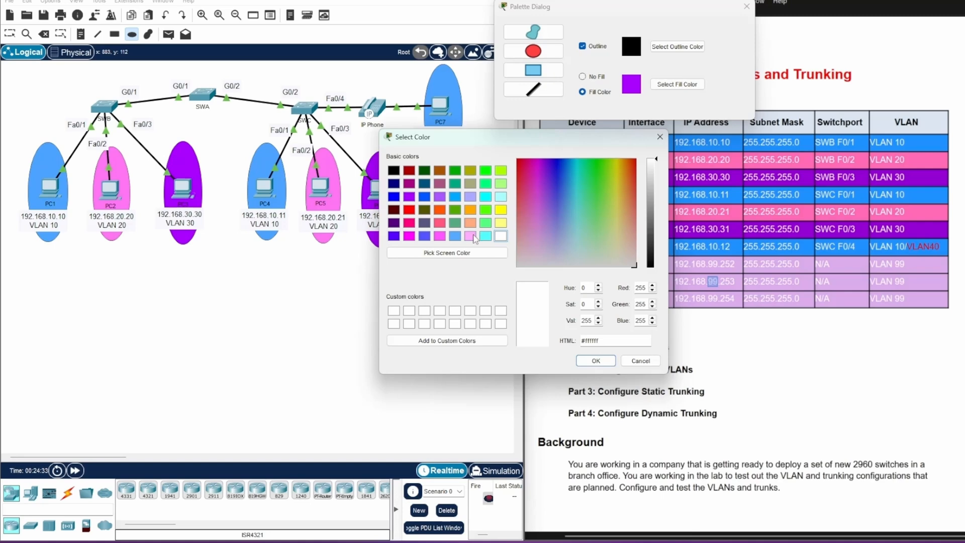
click(471, 236)
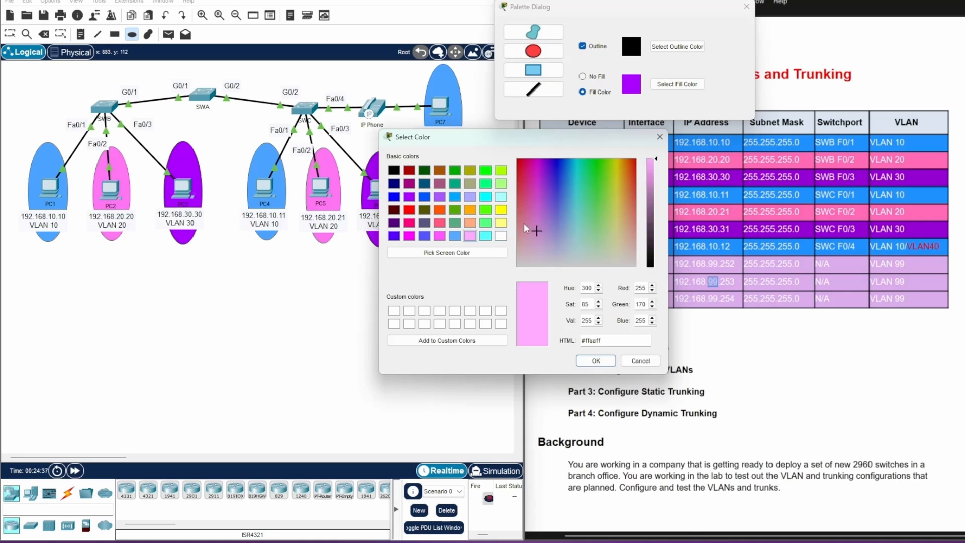
click(537, 238)
drag(537, 238, 539, 241)
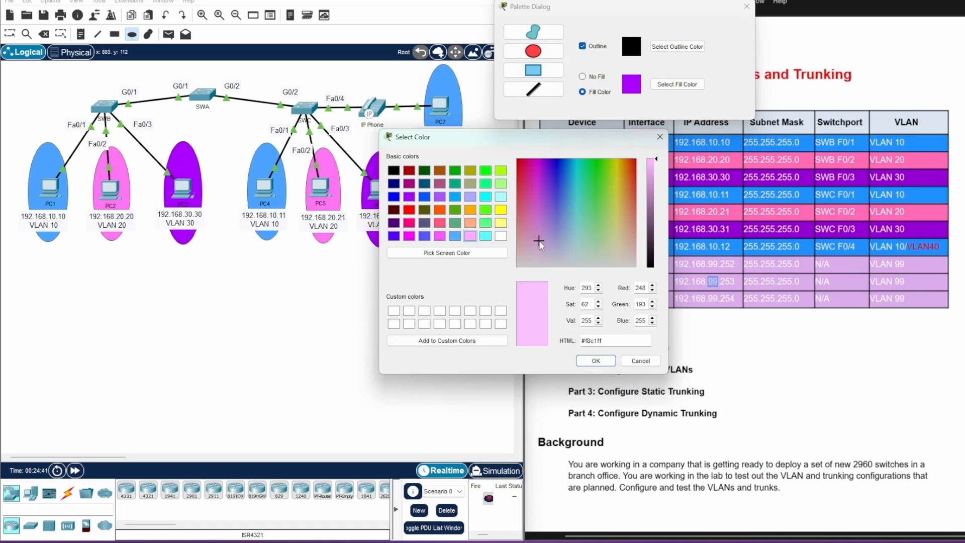
click(596, 360)
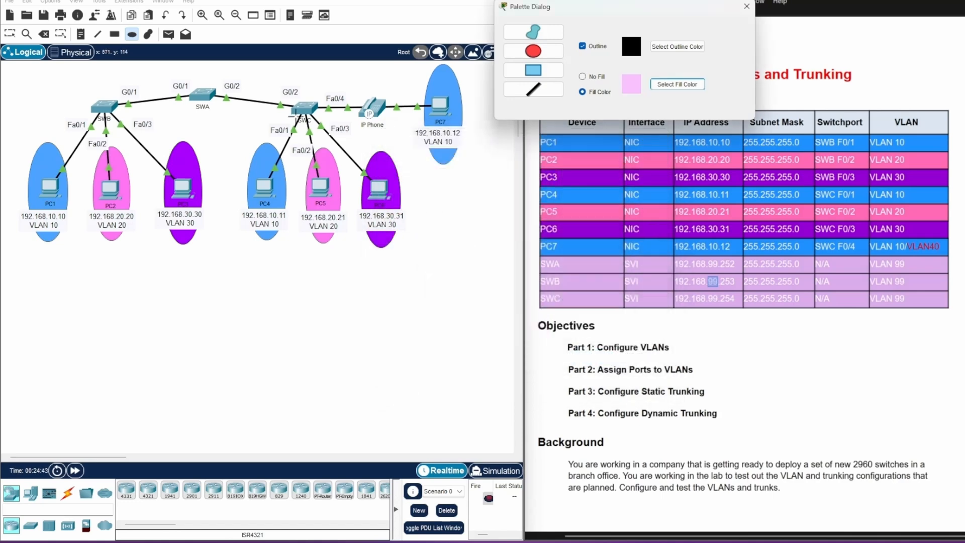
mouse_move(78, 69)
mouse_down()
mouse_move(95, 105)
mouse_move(146, 124)
mouse_move(344, 130)
mouse_move(331, 131)
mouse_up()
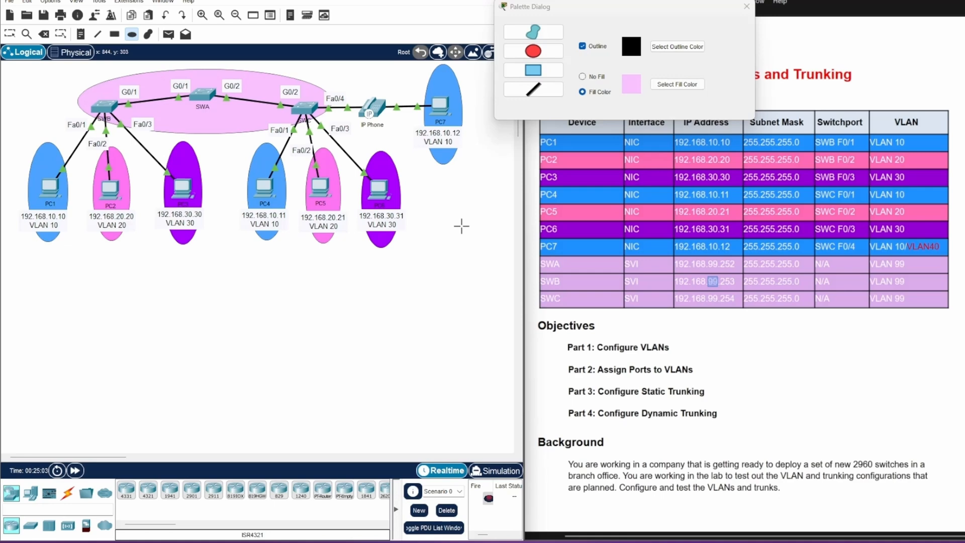
key(Escape)
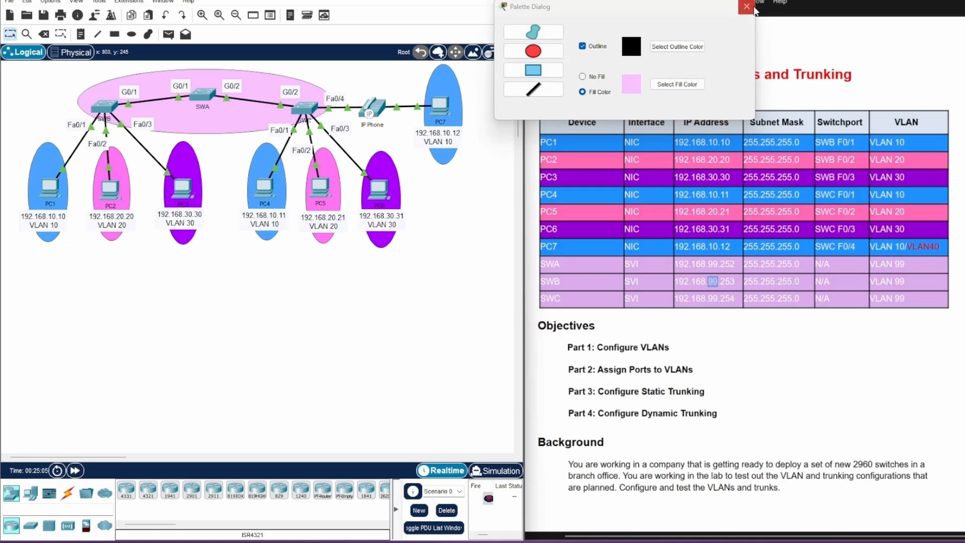
click(748, 6)
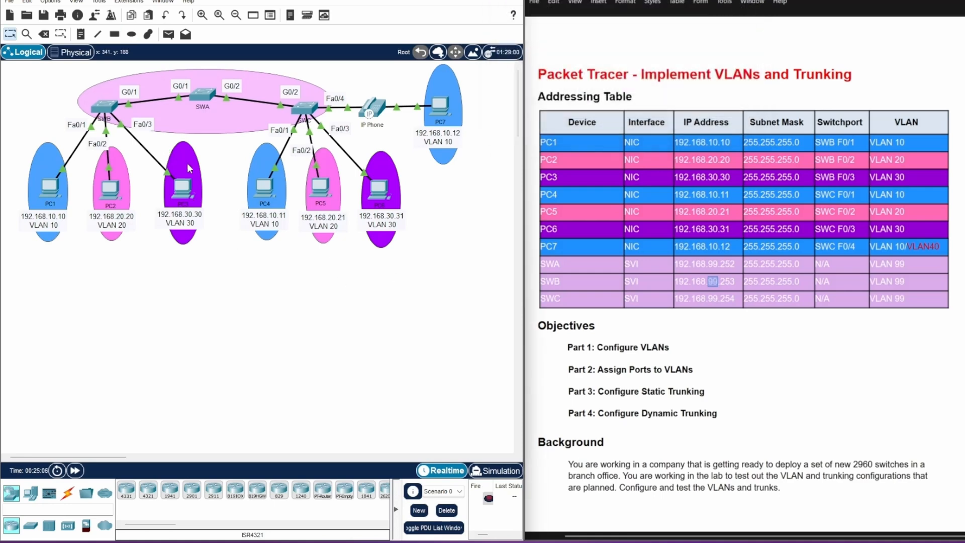
Nudge the ellipses around PC3, PC2 and PC1 to centre them on their hosts.
click(188, 164)
drag(187, 164, 184, 164)
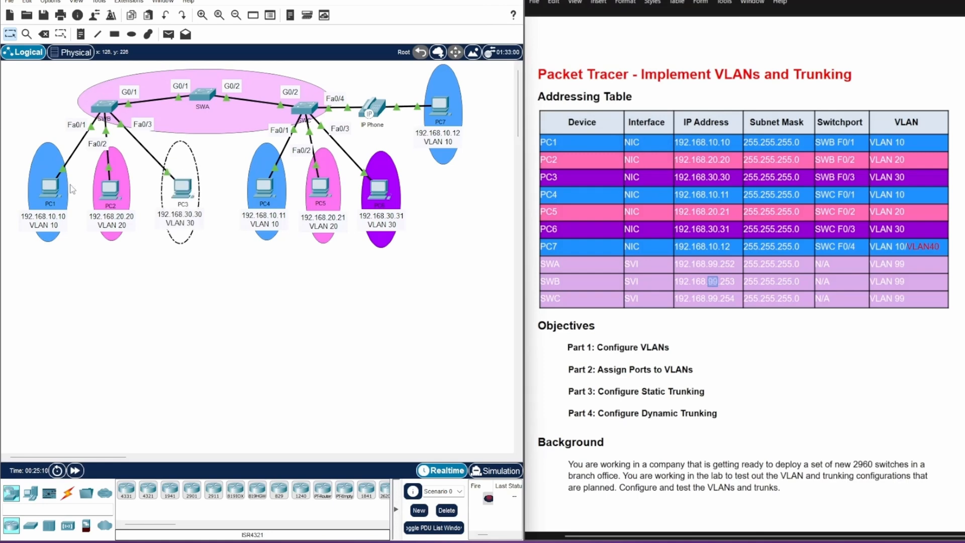
drag(113, 177, 120, 174)
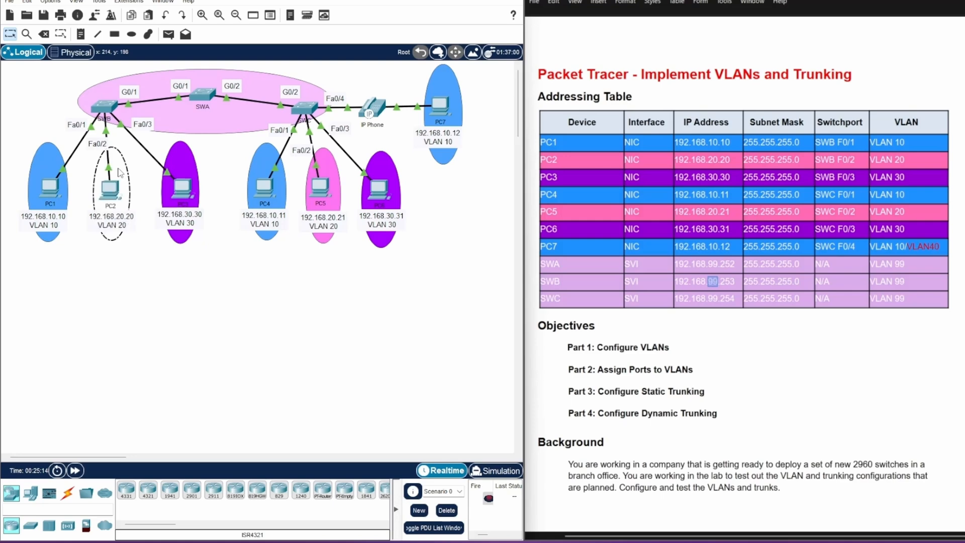
drag(57, 165, 57, 164)
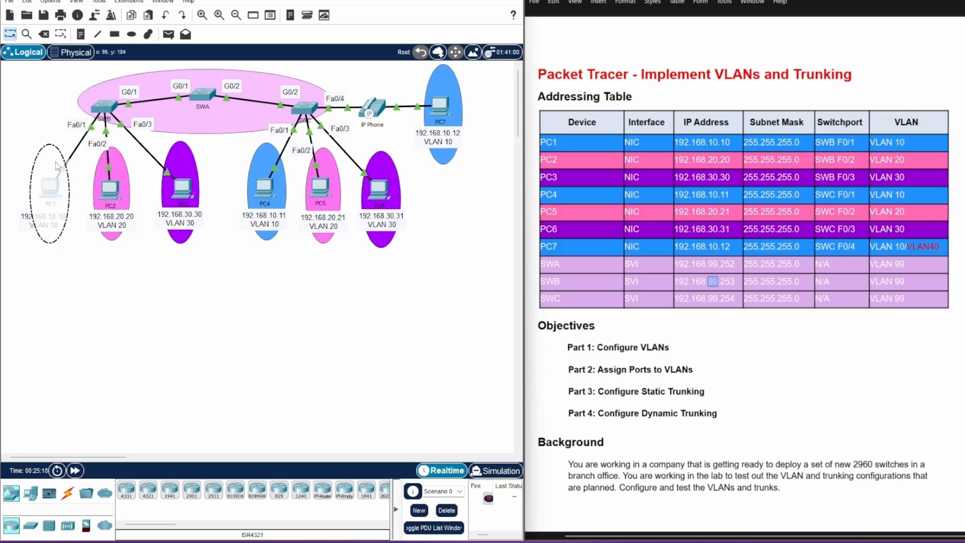
click(119, 281)
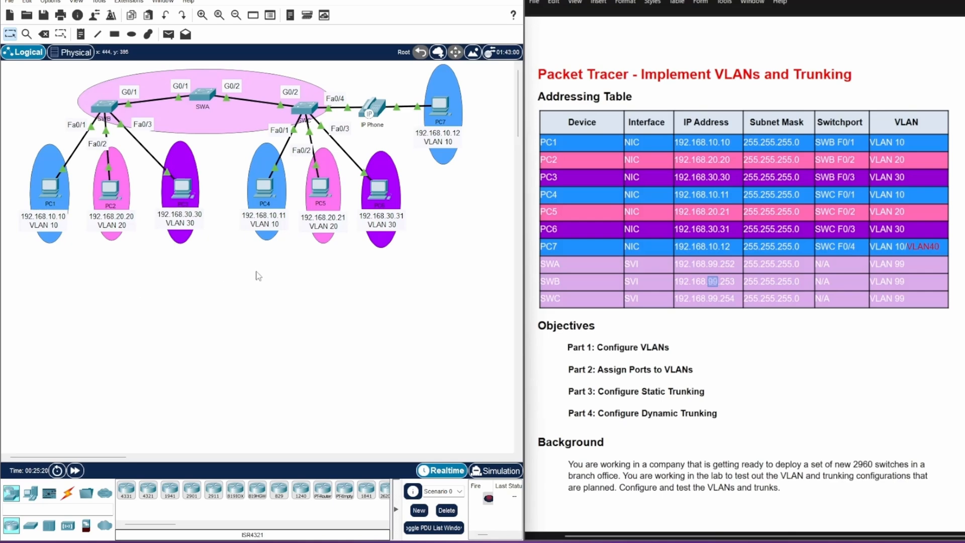
Nudge the ellipses around PC4, PC5 and PC6 to centre them on their hosts.
drag(270, 164, 327, 166)
drag(388, 175, 389, 176)
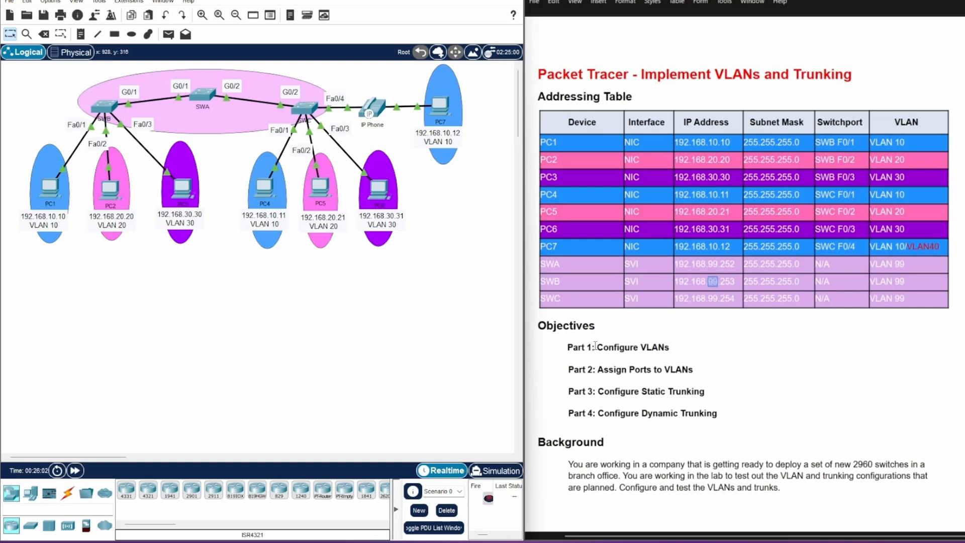
Read through the four lab objectives and the Part 1 instructions with their table of VLAN numbers and names.
drag(594, 347, 664, 345)
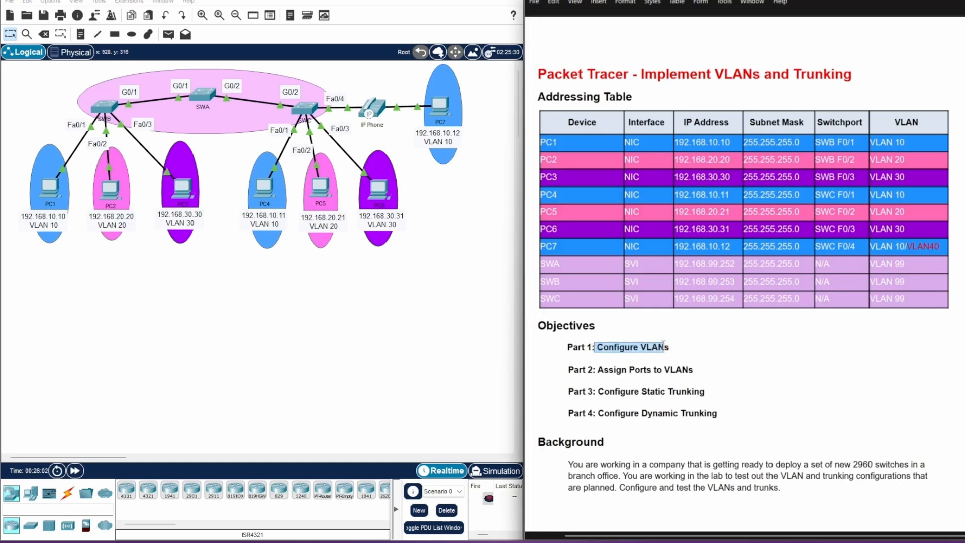
click(598, 369)
drag(597, 371, 652, 370)
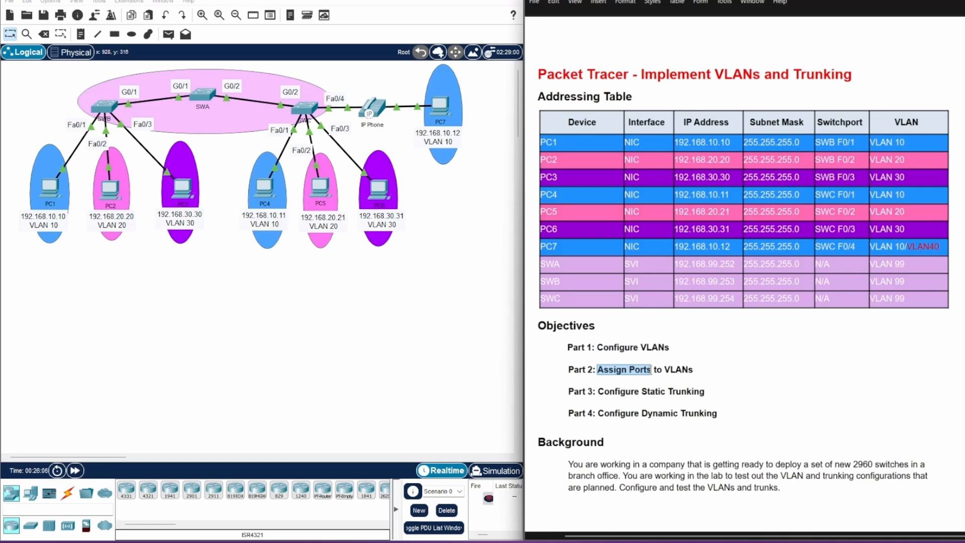
drag(593, 391, 712, 390)
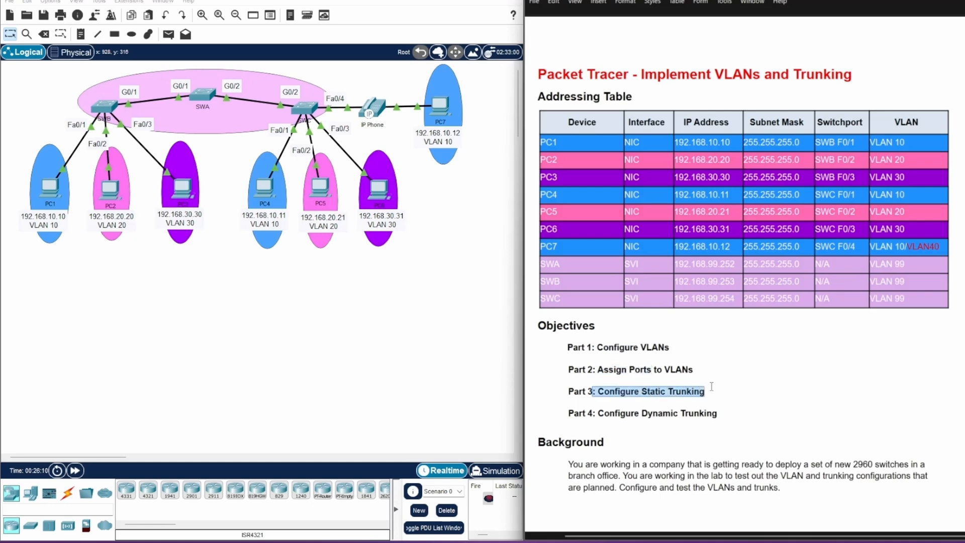
drag(597, 413, 723, 405)
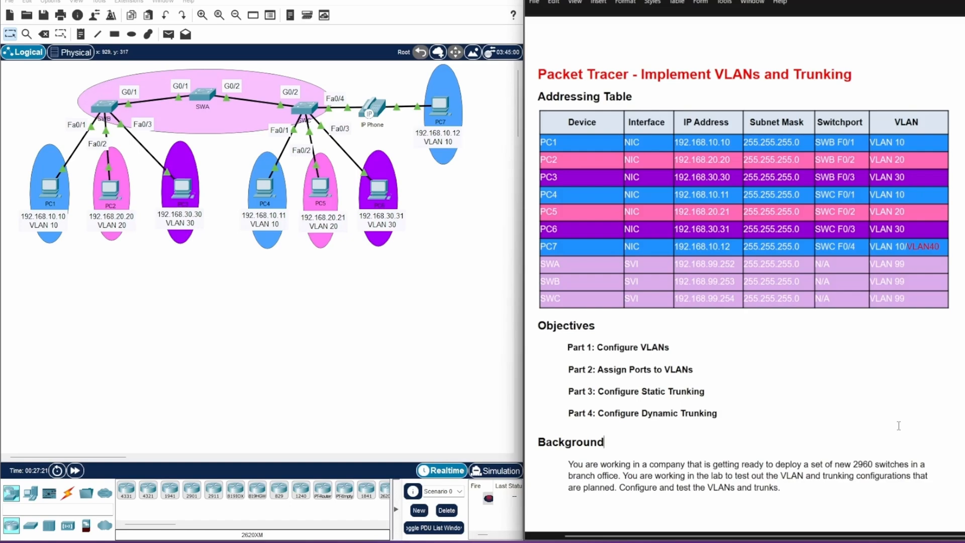
scroll(899, 426, down, 10)
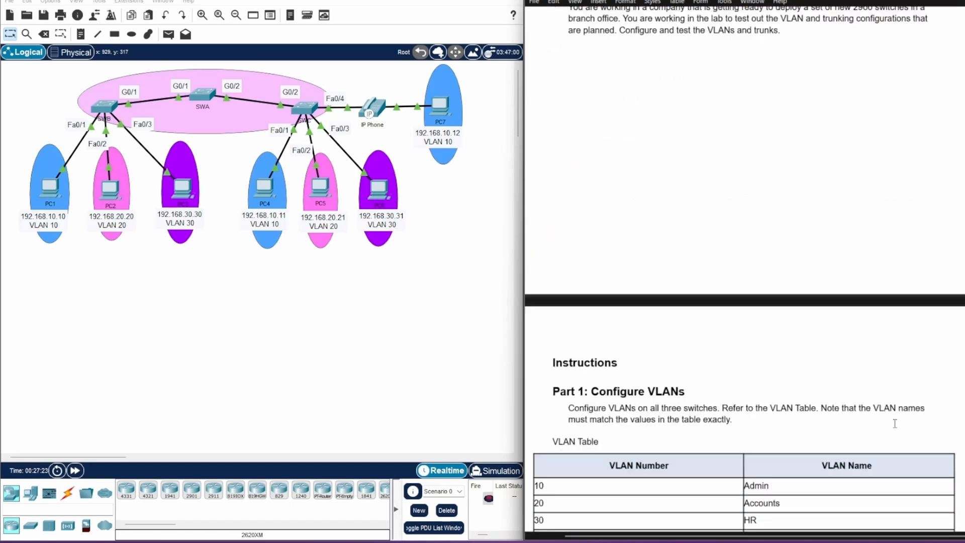
scroll(895, 423, down, 5)
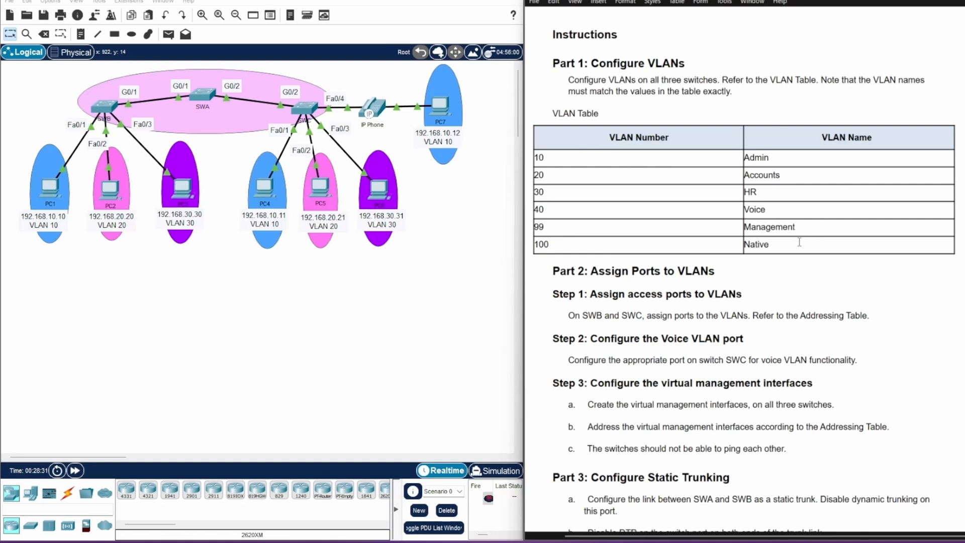
drag(797, 246, 529, 147)
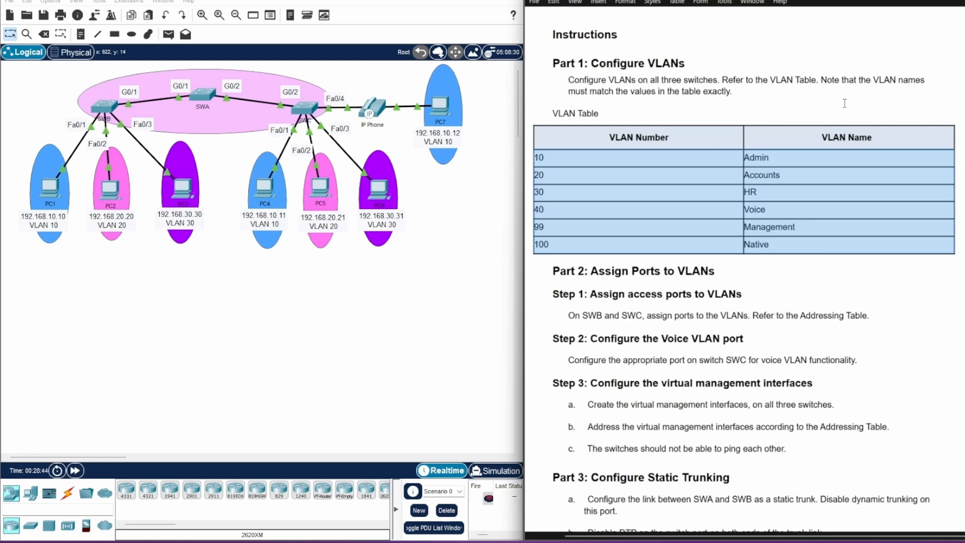
click(847, 290)
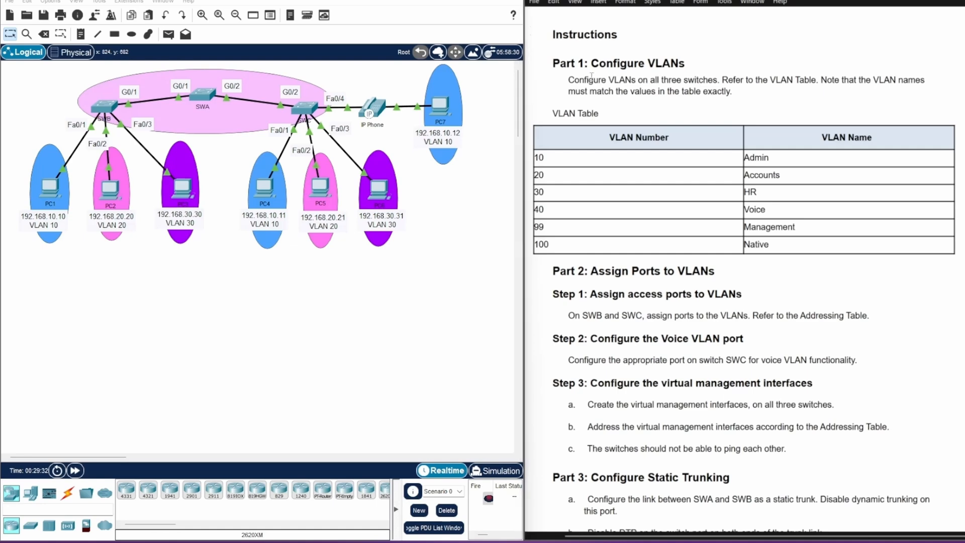
Create a new blank text document and move its window just below the VLAN Table so both are visible.
click(535, 2)
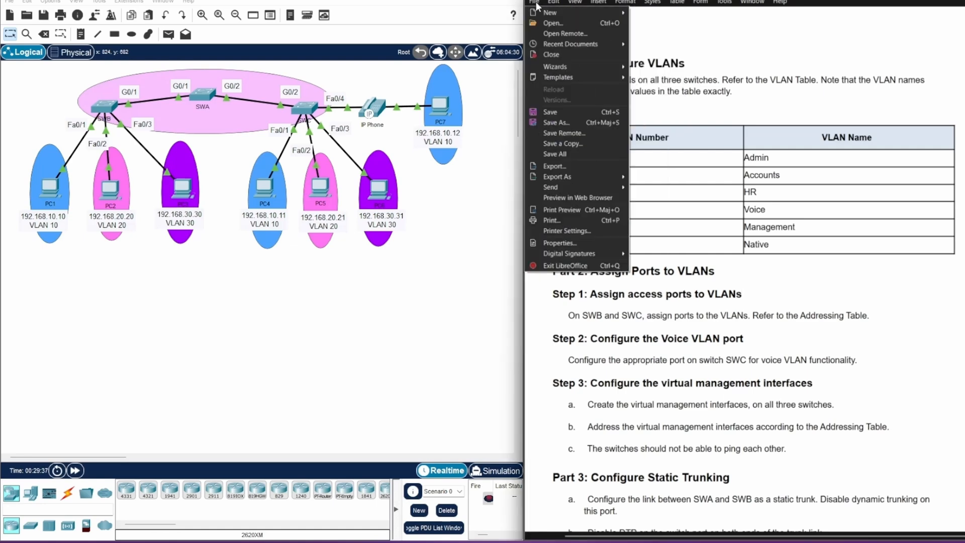
mouse_move(543, 14)
click(654, 11)
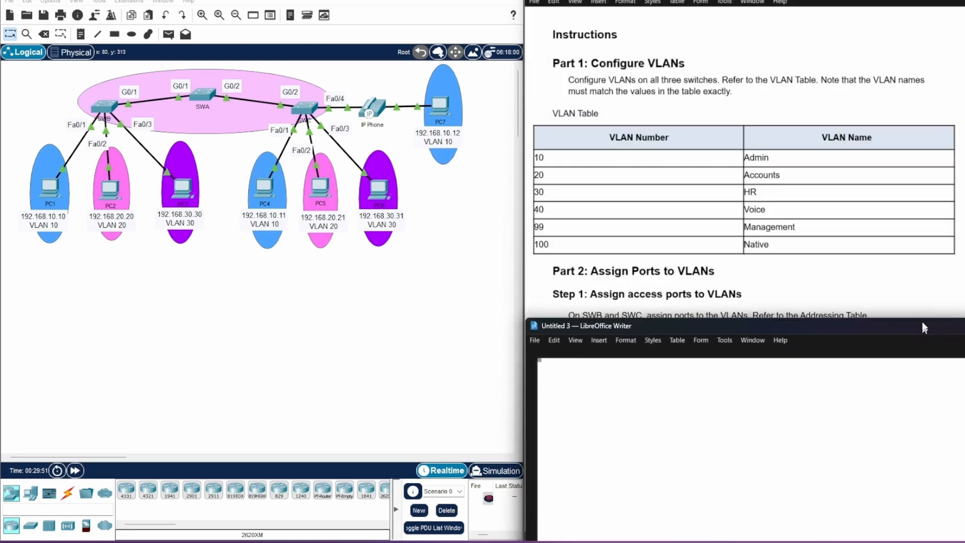
drag(921, 319, 918, 264)
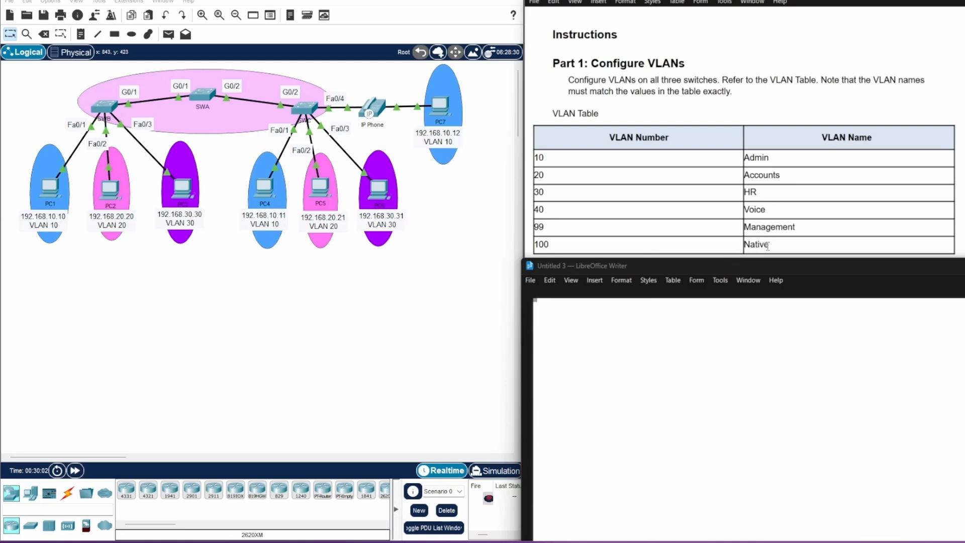
Copy the VLAN Table rows from 10 Admin to 100 Native and paste them into the new document as unformatted text.
drag(779, 244, 536, 160)
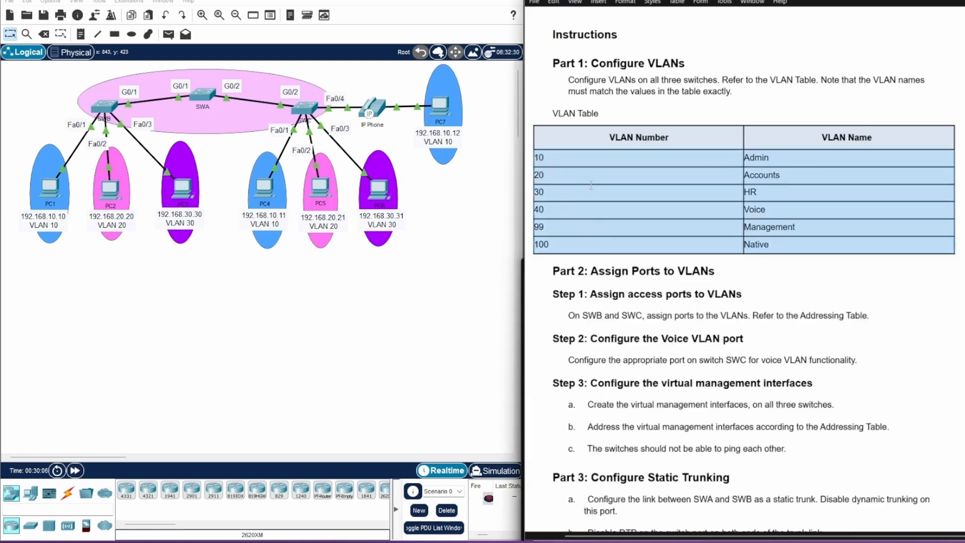
right_click(645, 176)
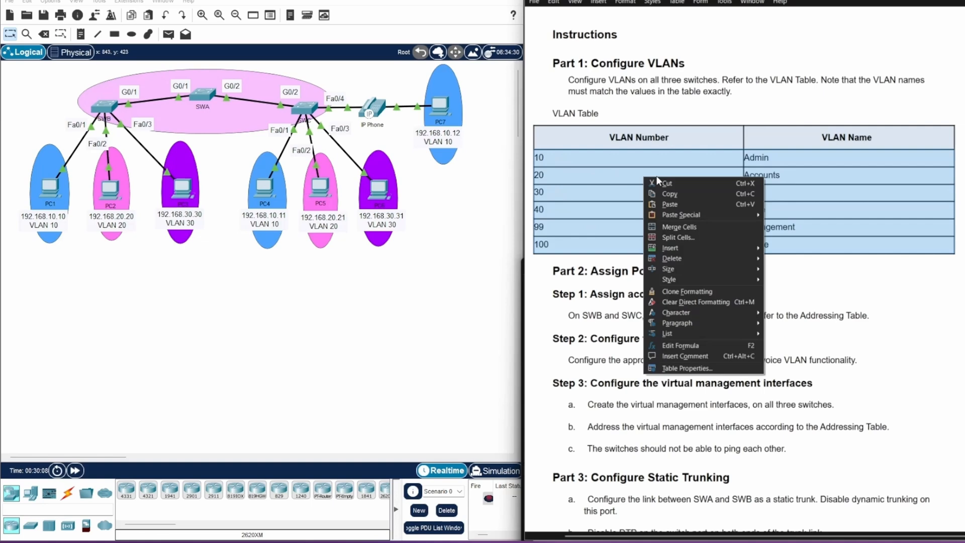
click(671, 194)
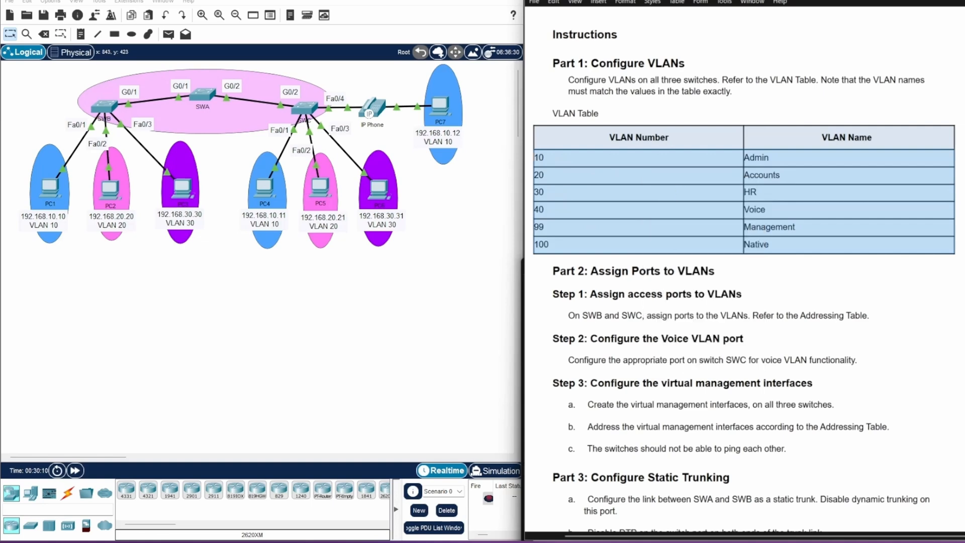
mouse_move(605, 539)
click(606, 521)
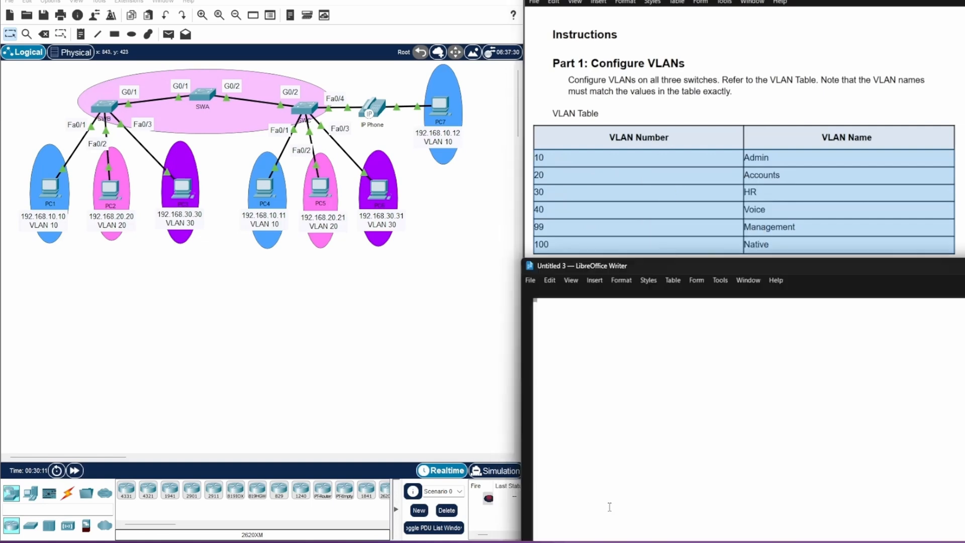
right_click(577, 333)
click(805, 430)
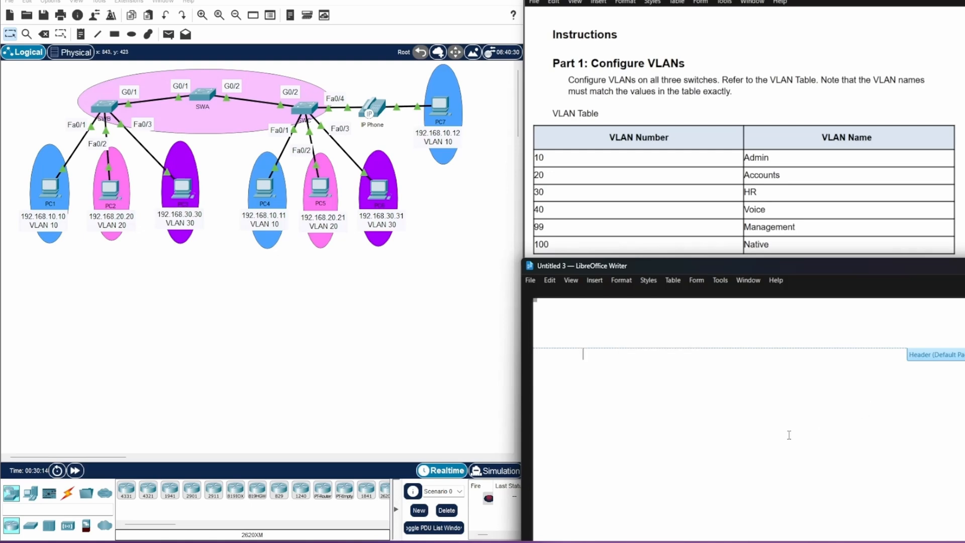
right_click(587, 380)
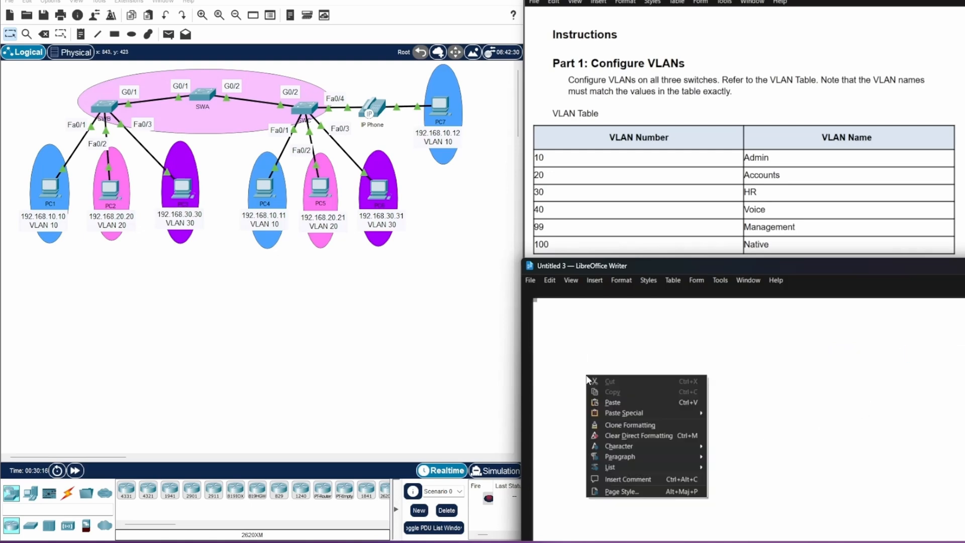
mouse_move(624, 416)
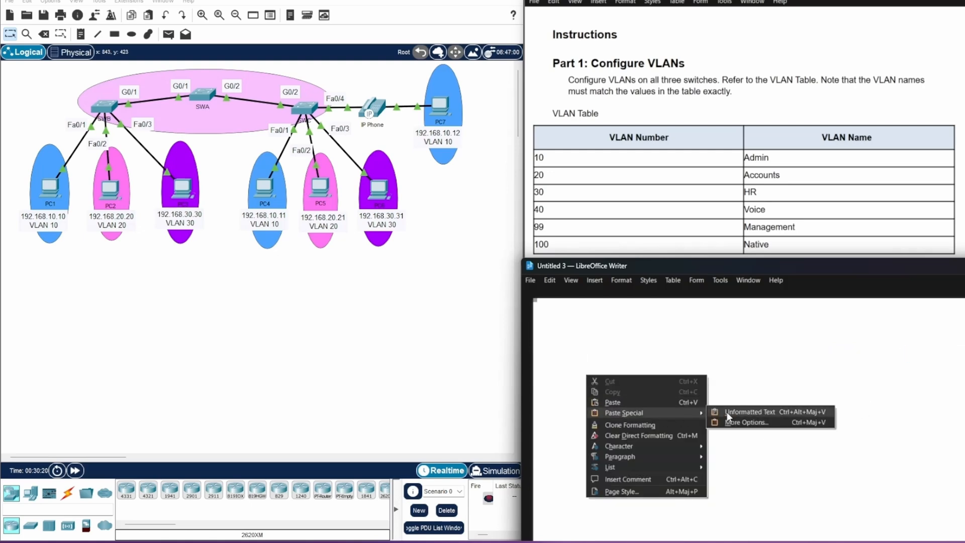
click(775, 412)
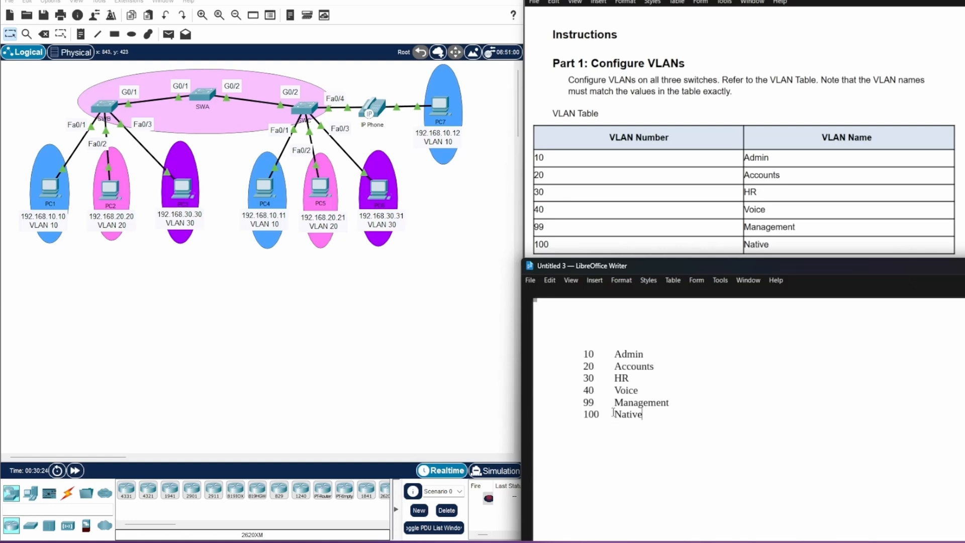
Turn the pasted Admin row into the two command lines "Vlan 10" and "name Admin".
click(585, 353)
text(Vlan)
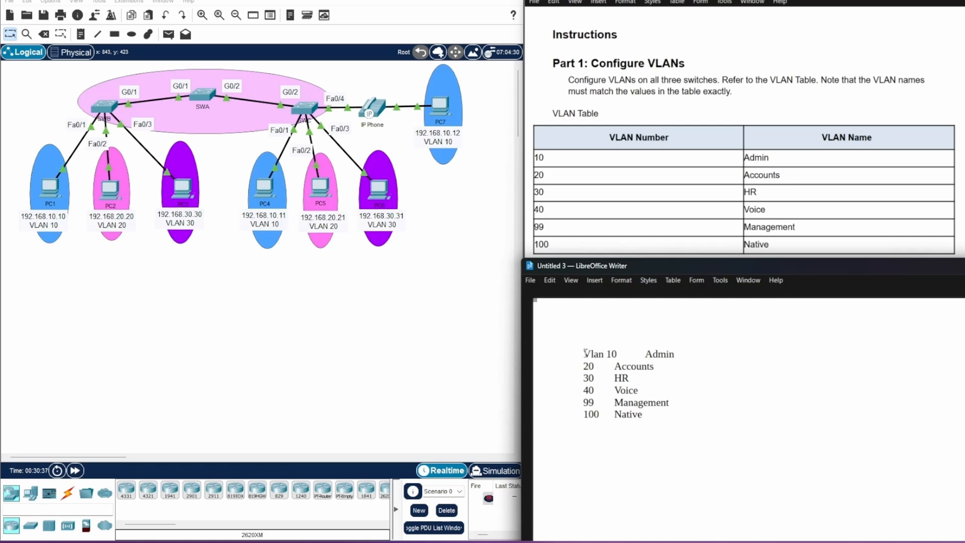
click(645, 354)
key(Return)
text(n)
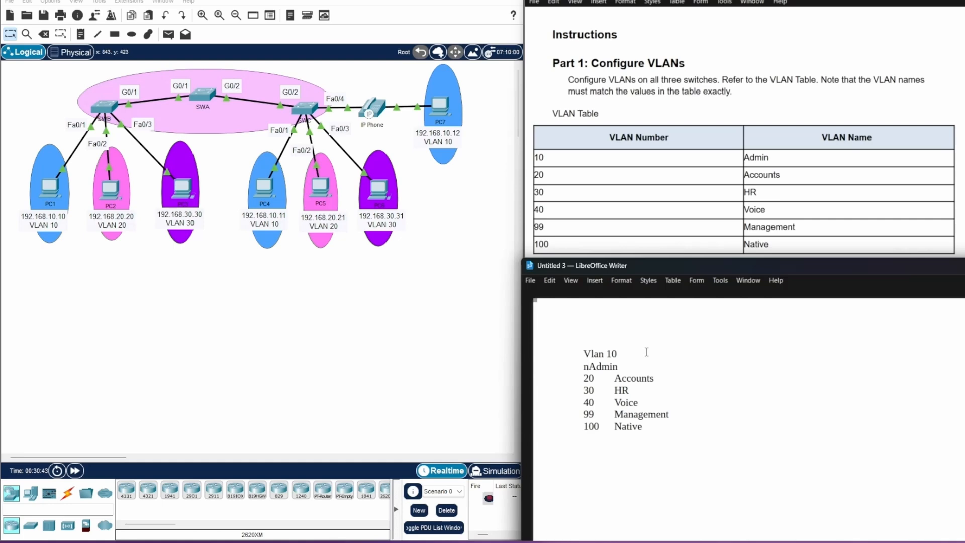
text(ame)
Turn the Accounts row into the two command lines "vlan 20" and "name Accounts".
click(583, 378)
text(vlan)
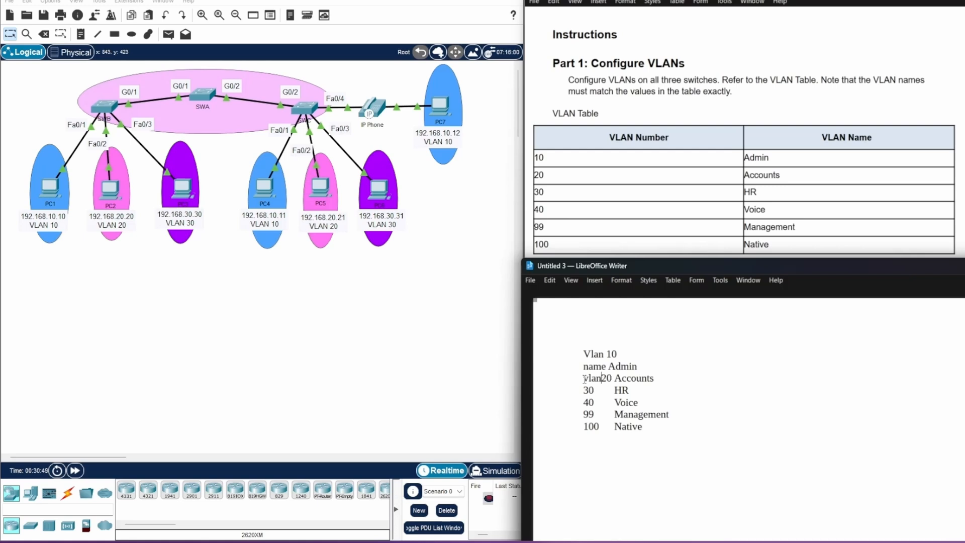
click(645, 378)
key(Return)
text(name)
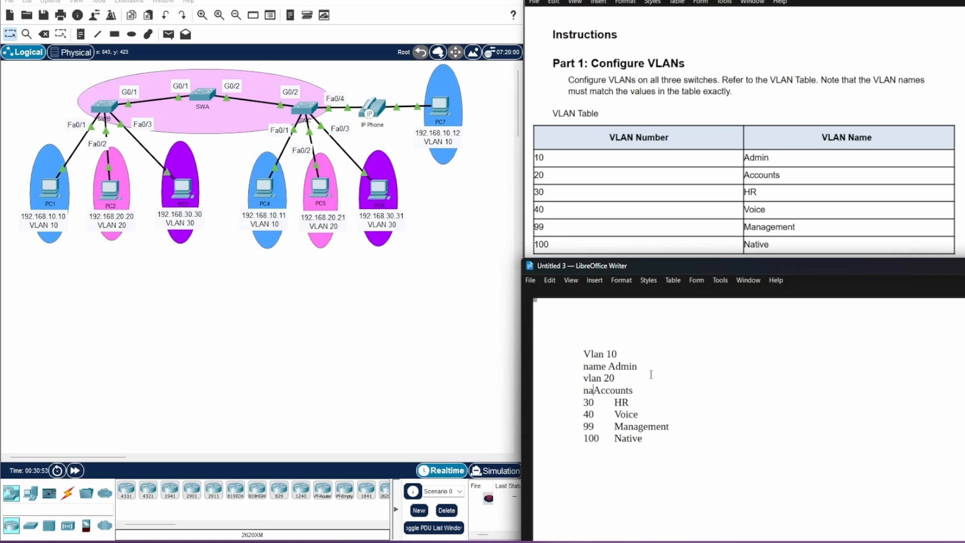
Turn the HR row into the two command lines "vlan 30" and "name HR".
click(586, 403)
text(vlan)
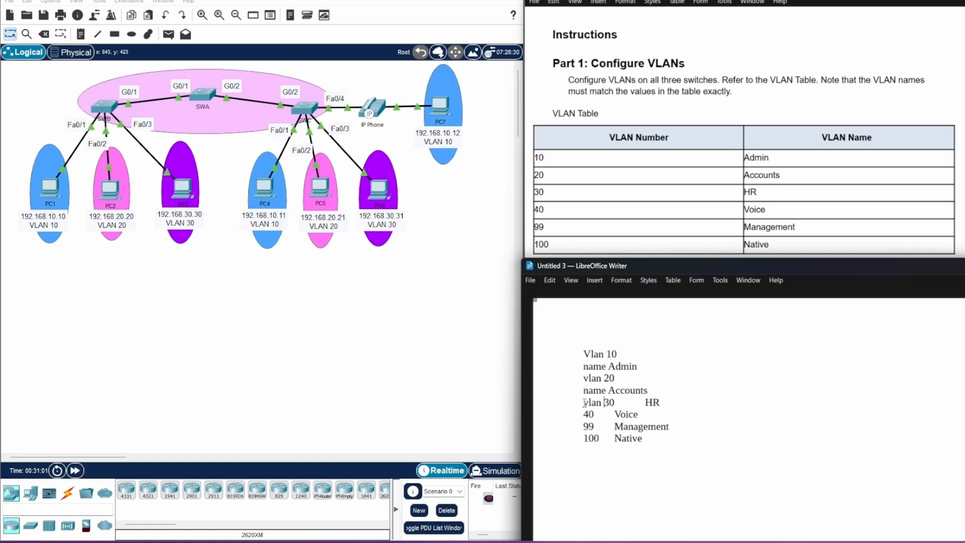
click(646, 402)
key(Return)
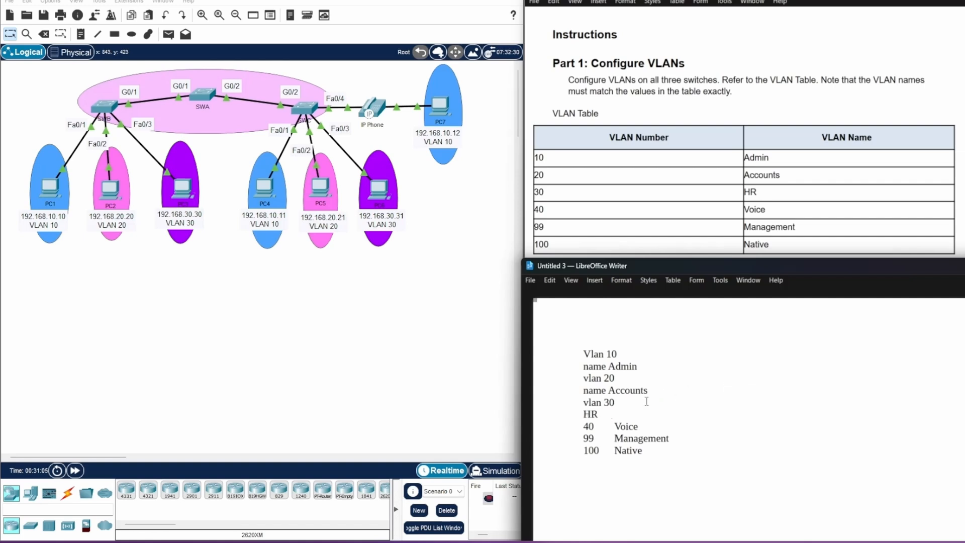
text(name)
Turn the Voice row into the two command lines "vlan 40" and "name Voice".
click(583, 426)
text(vlan)
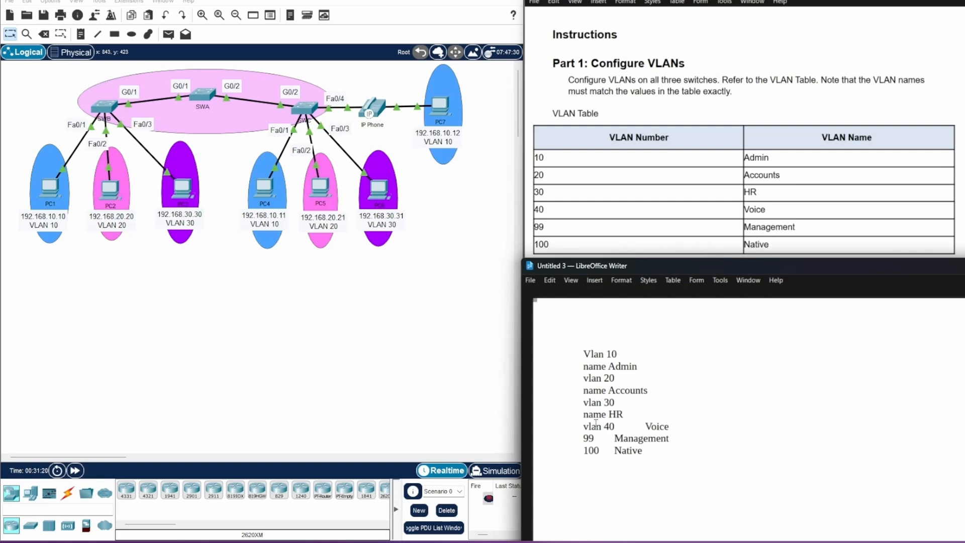
click(644, 425)
key(Return)
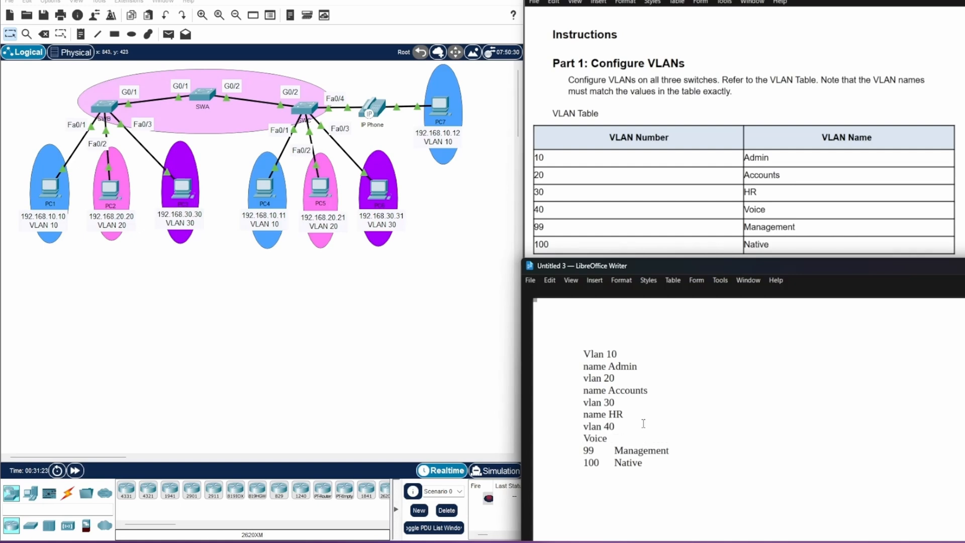
text(name)
Turn the Management row into the two command lines "vlan 99" and "name Management".
click(585, 446)
text(vlana)
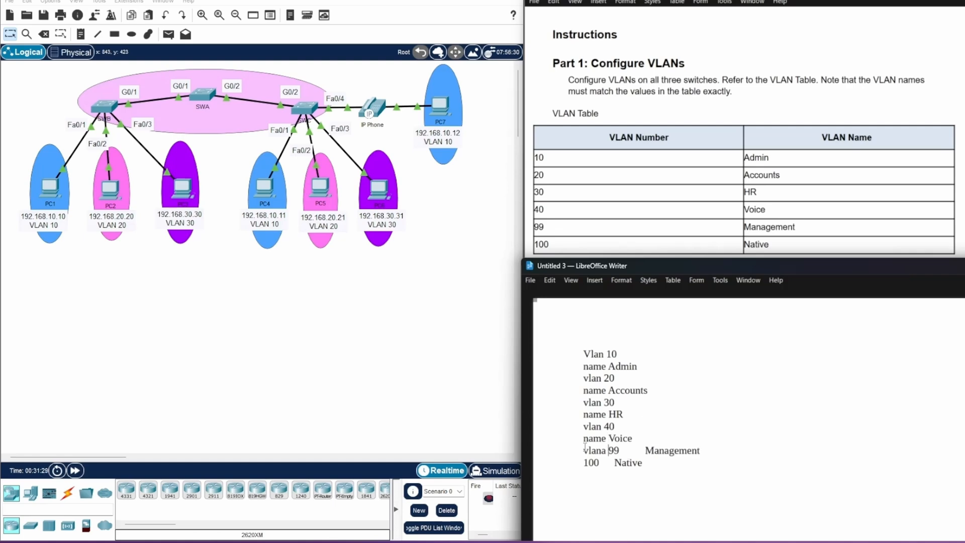
key(BackSpace)
key(BackSpace)
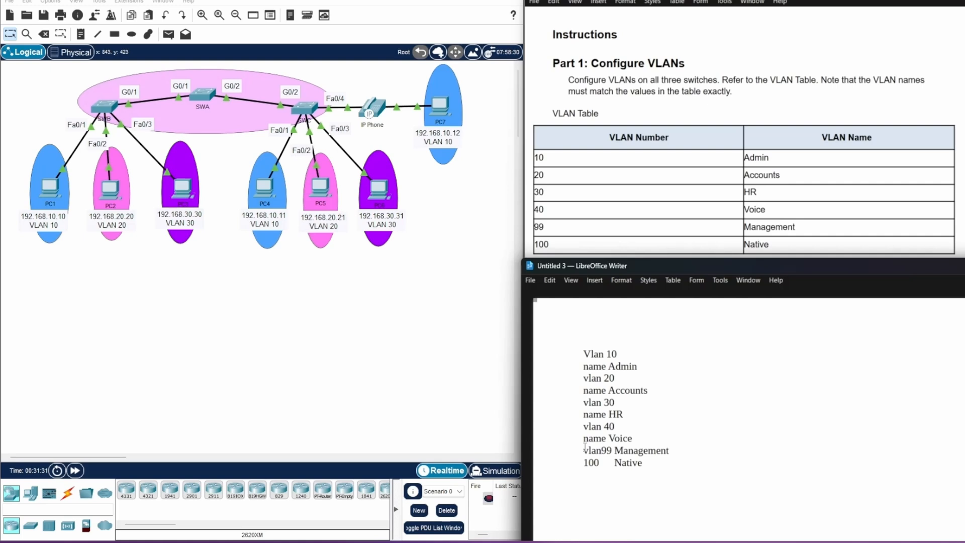
click(645, 449)
key(Return)
text(name)
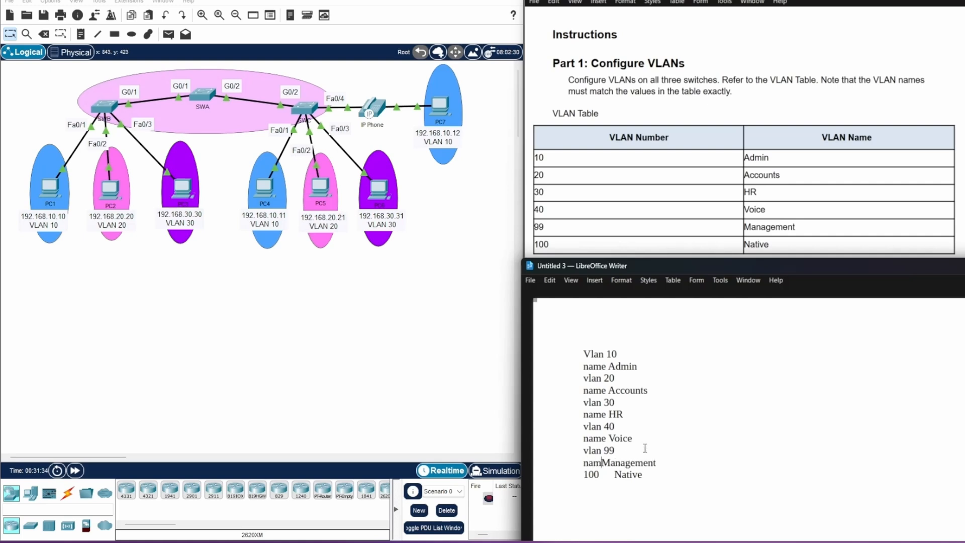
Turn the Native row into the two command lines "vlan 100" and "name Native".
click(585, 475)
text(vlan)
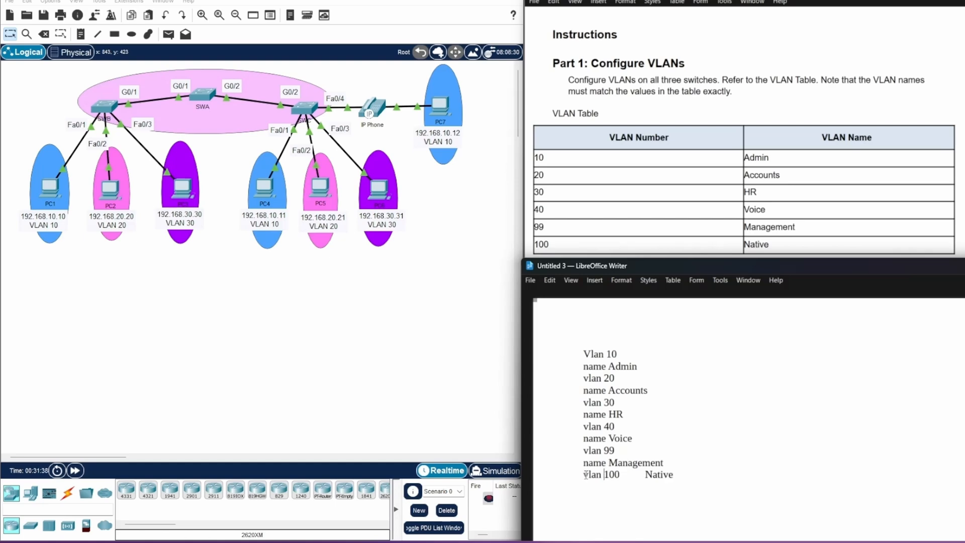
click(644, 475)
key(Return)
text(name)
Delete the leftover tab spacing at the end of each VLAN number line, from Vlan 10 to vlan 100.
drag(617, 353, 647, 354)
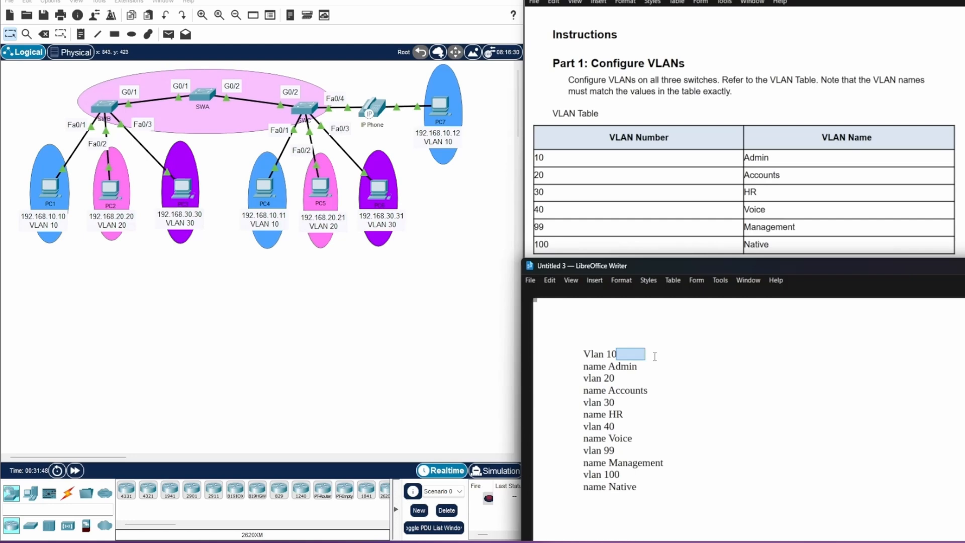
key(BackSpace)
drag(615, 378, 657, 475)
key(BackSpace)
key(BackSpace)
key(BackSpace)
key(BackSpace)
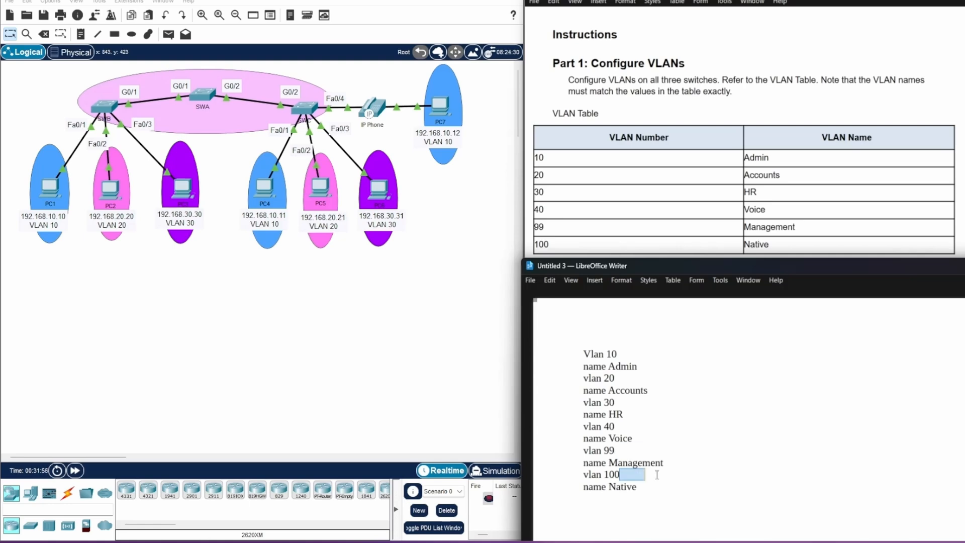
key(BackSpace)
Copy the whole command list from "Vlan 10" through "name Native" to the clipboard.
click(642, 488)
click(626, 474)
drag(642, 489, 579, 351)
key(ctrl+c)
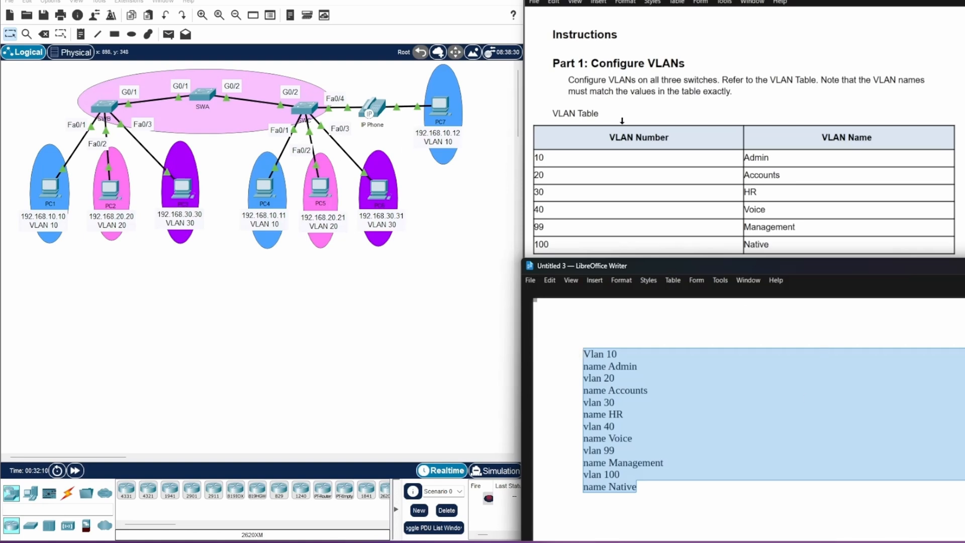
Open the command line of switch SWA and enter global configuration mode with "enable" and "config ter".
click(206, 97)
drag(505, 105, 241, 58)
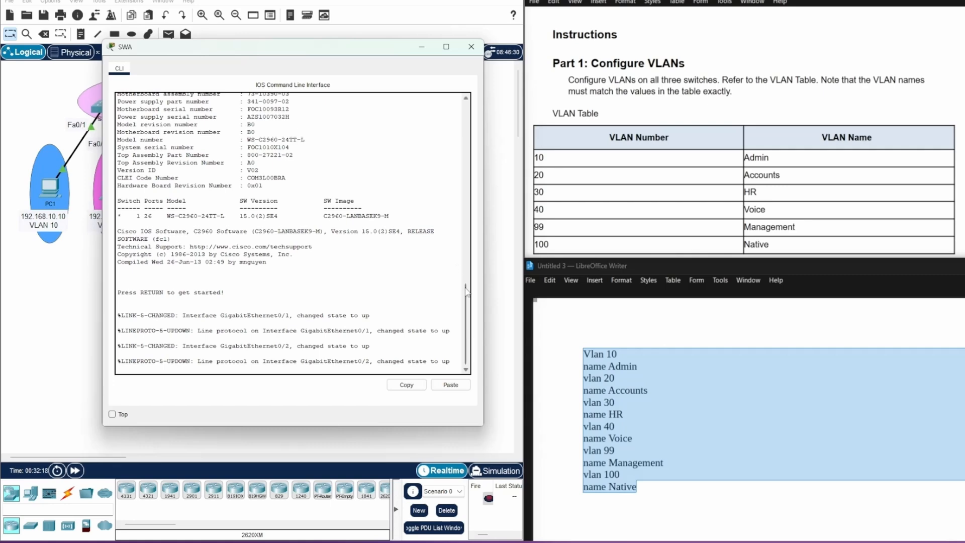
key(Return)
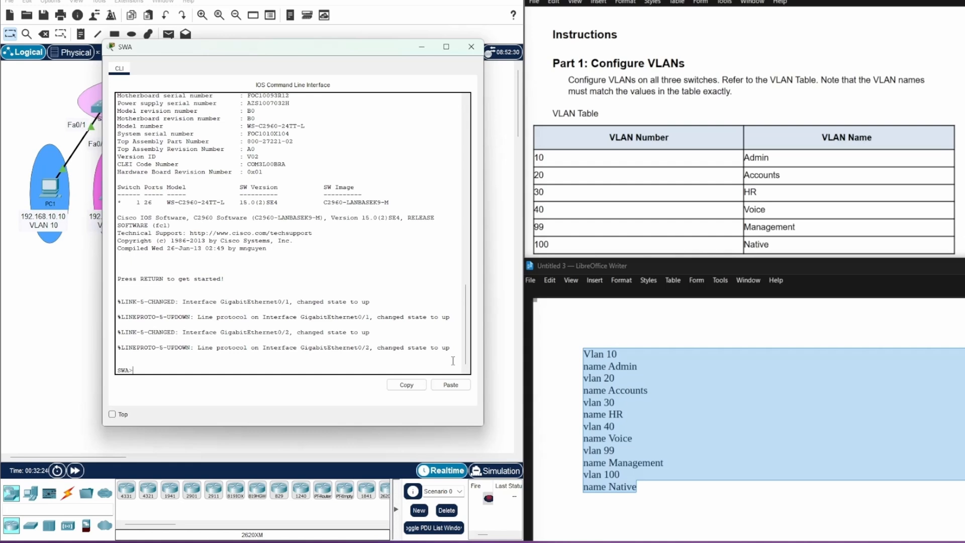
text(enable)
key(Return)
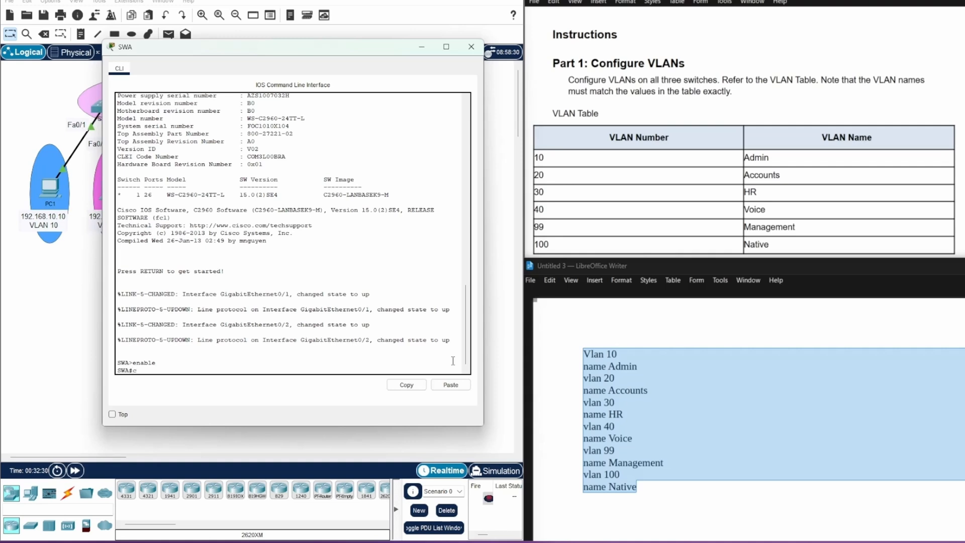
text(config ter)
key(Return)
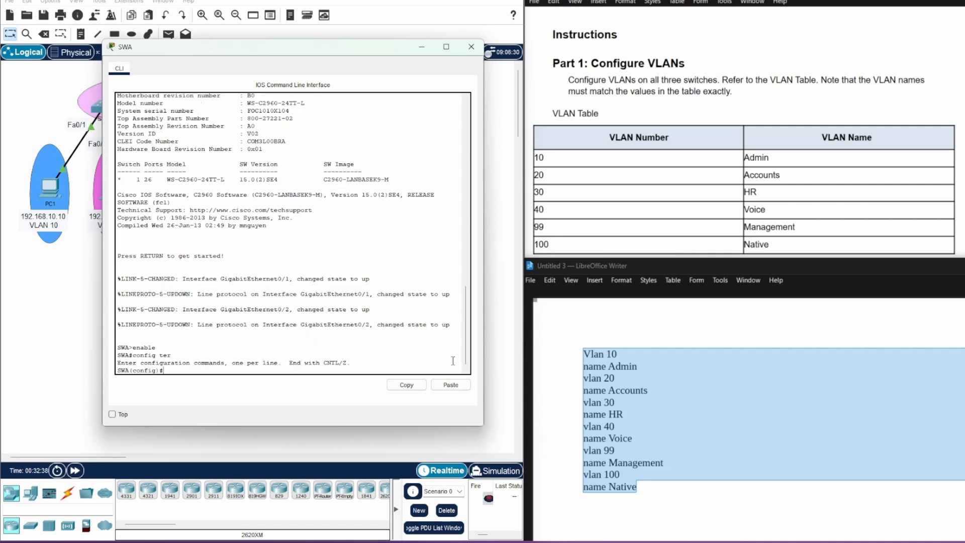
Paste the copied command list into SWA to create and name VLANs 10, 20, 30, 40, 99 and 100, and minimize its window.
right_click(164, 373)
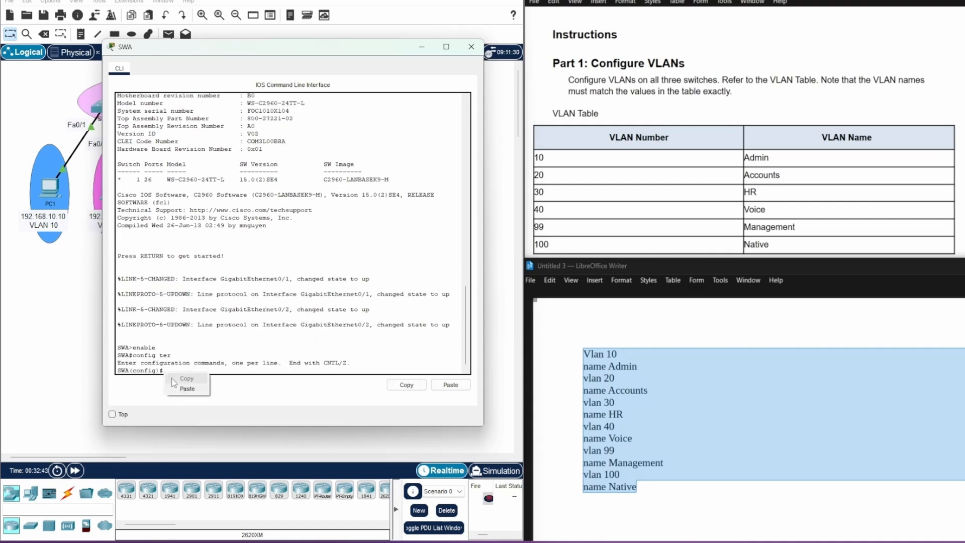
click(186, 390)
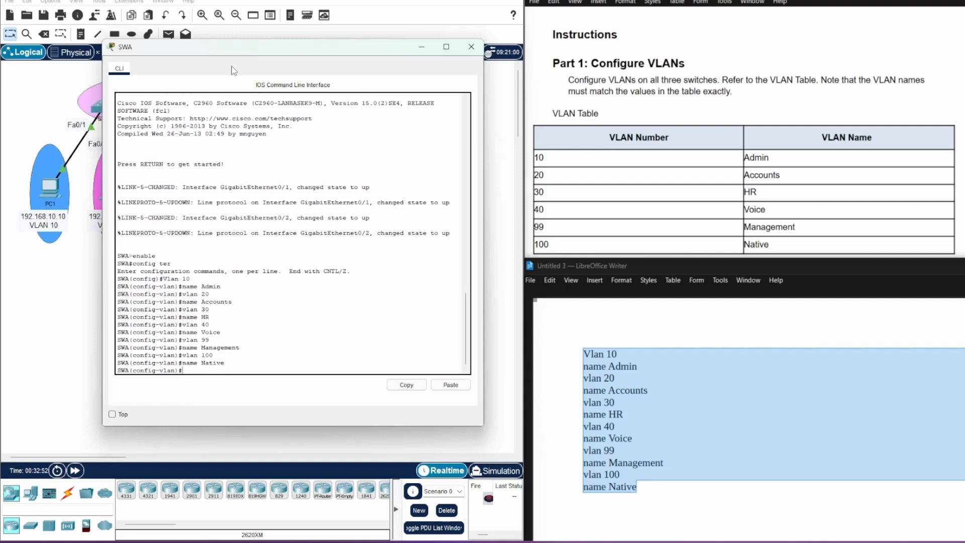
click(422, 47)
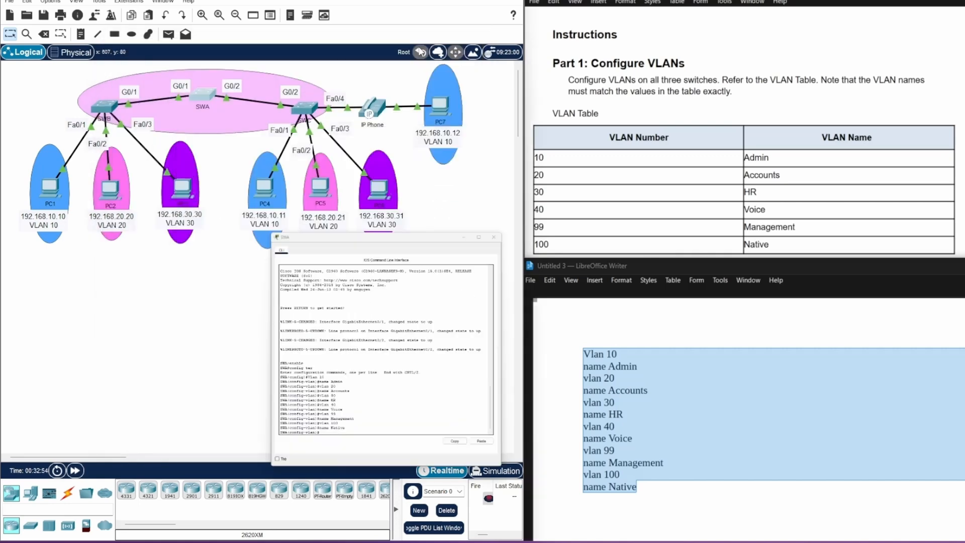
Open the command line of switch SWB and enter global configuration mode with "enable" and "config ter".
click(104, 107)
drag(567, 103, 290, 48)
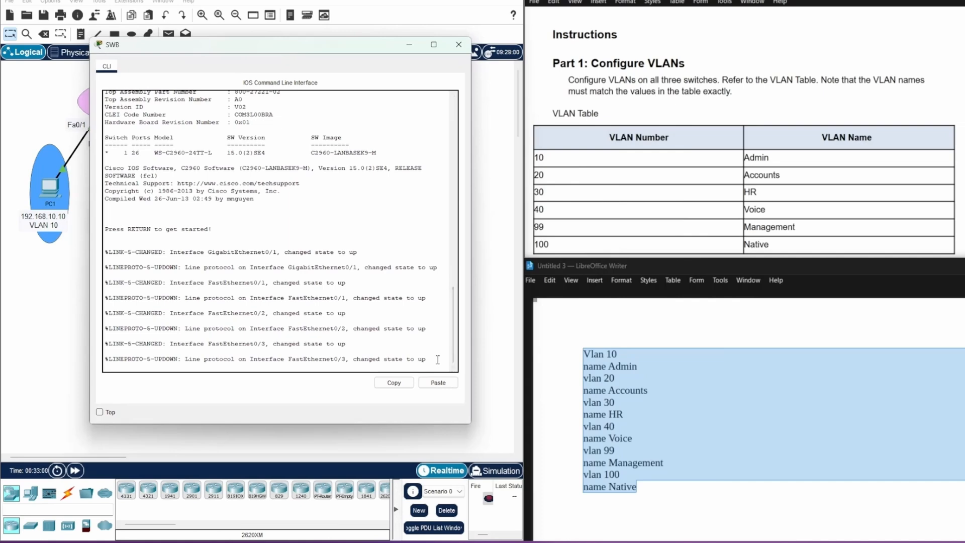
key(Return)
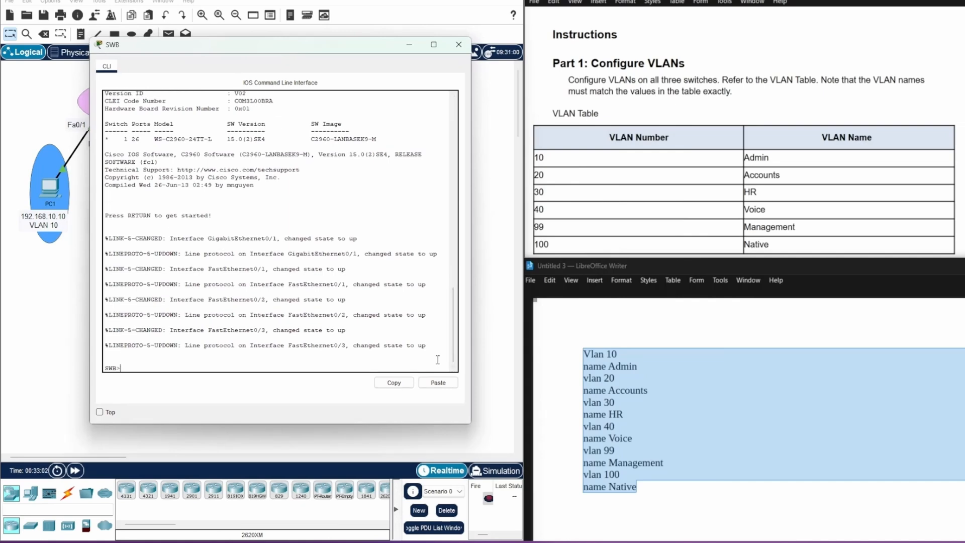
text(enable)
key(Return)
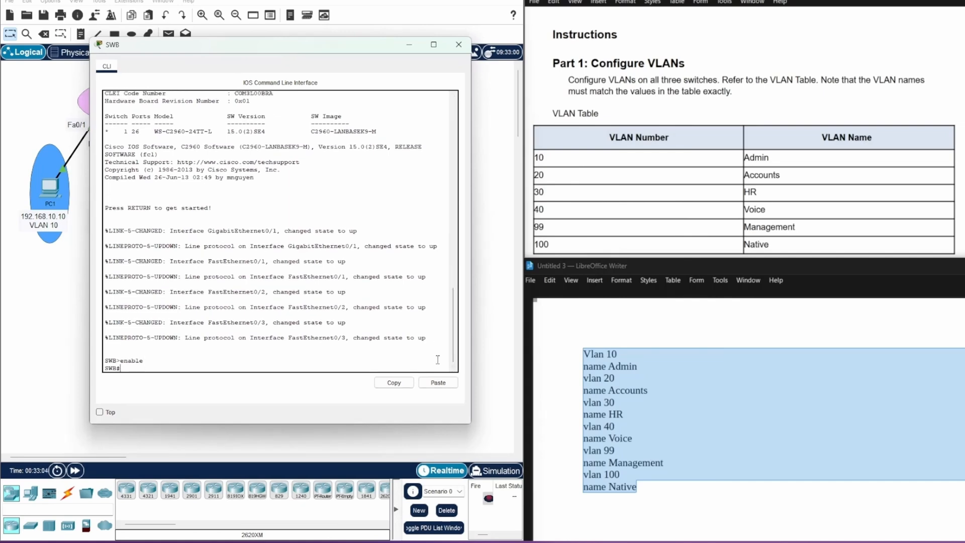
text(config ter)
key(Return)
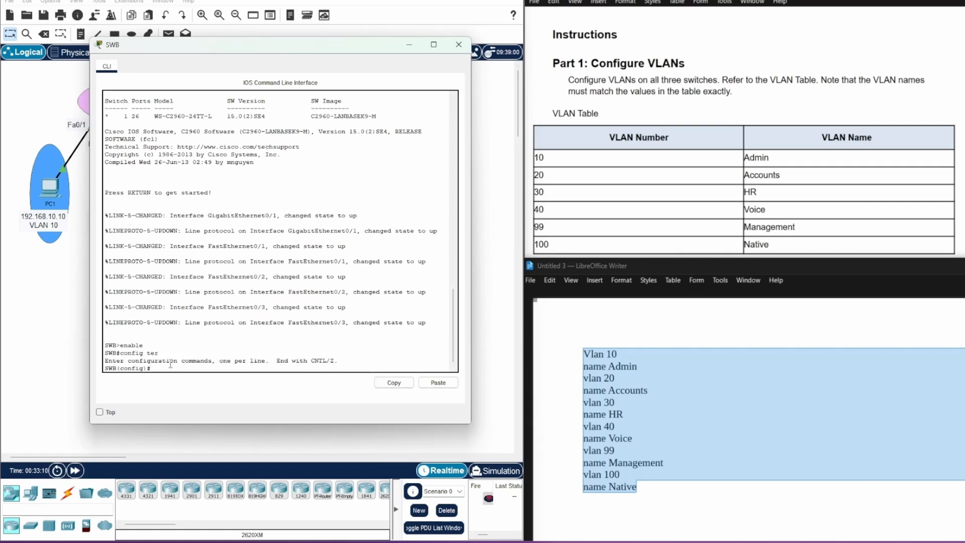
Paste the VLAN command list into SWB, submit the final "name Native" line and minimize its window.
right_click(154, 370)
click(162, 387)
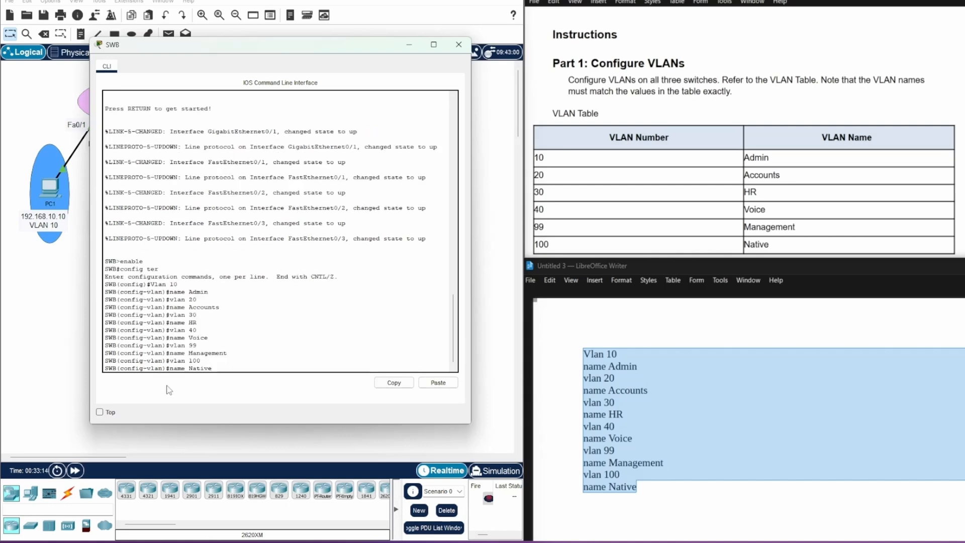
key(Return)
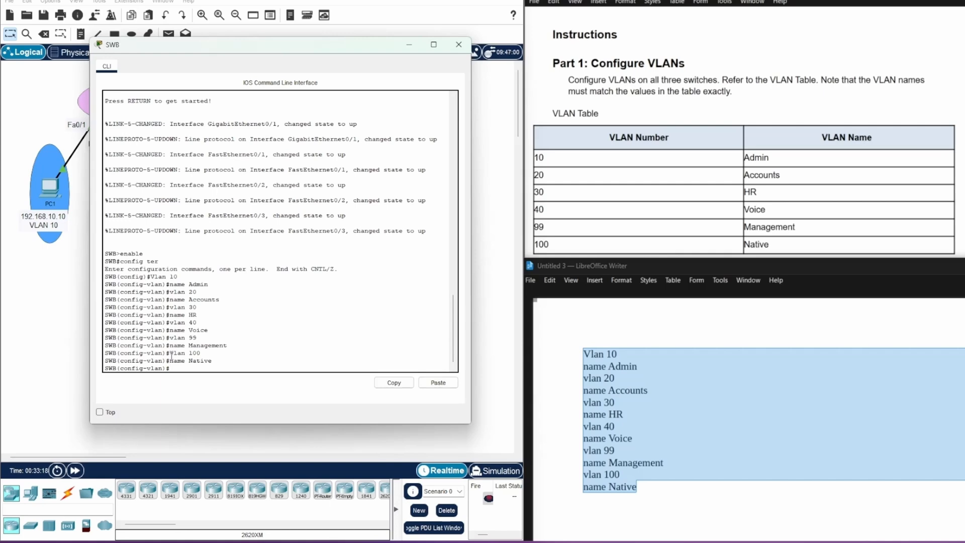
click(409, 45)
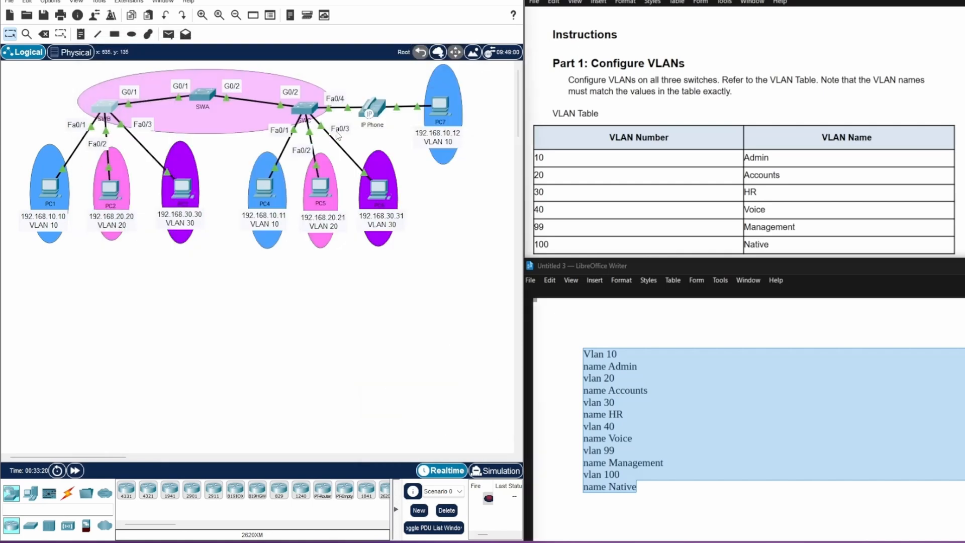
Open the command line of switch SWC and enter global configuration mode with "enable" and "config ter".
click(305, 107)
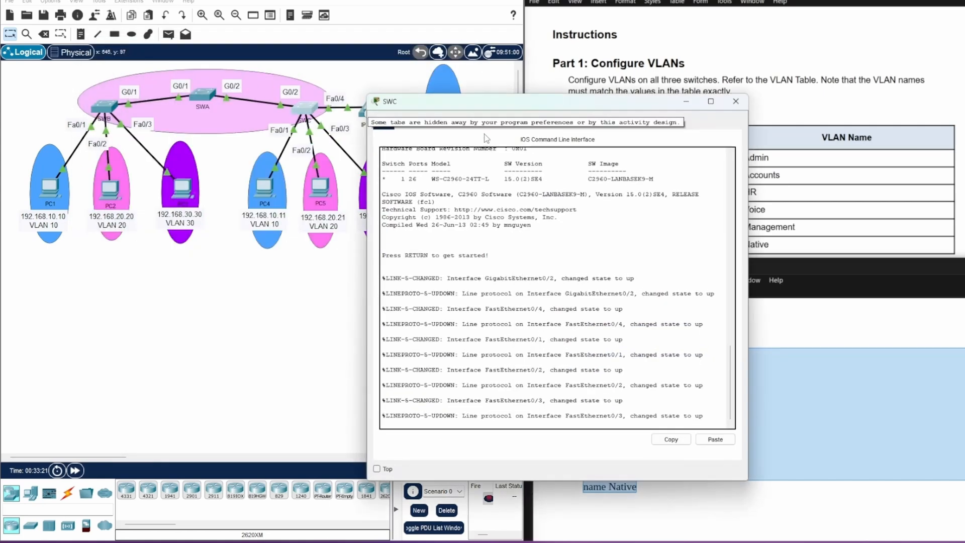
drag(478, 103, 213, 64)
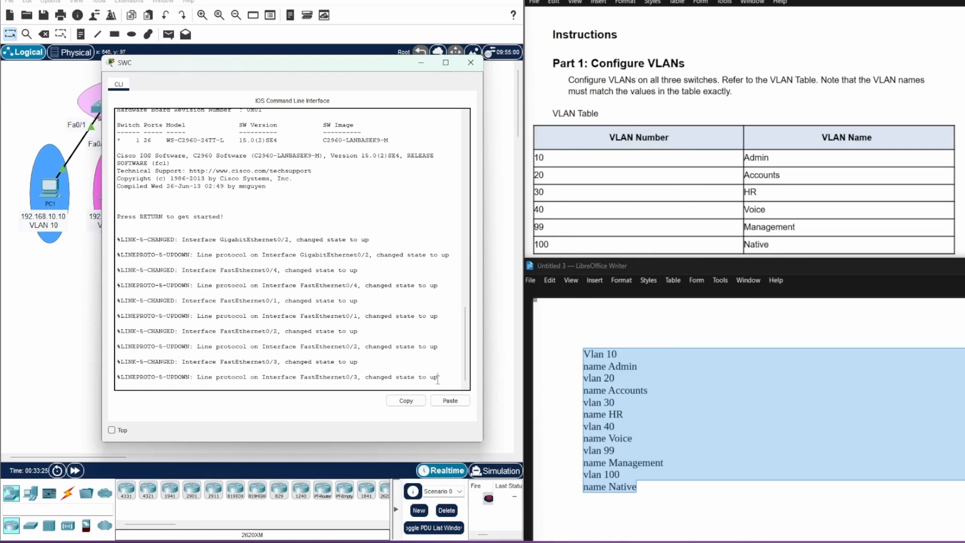
key(Return)
text(enablez)
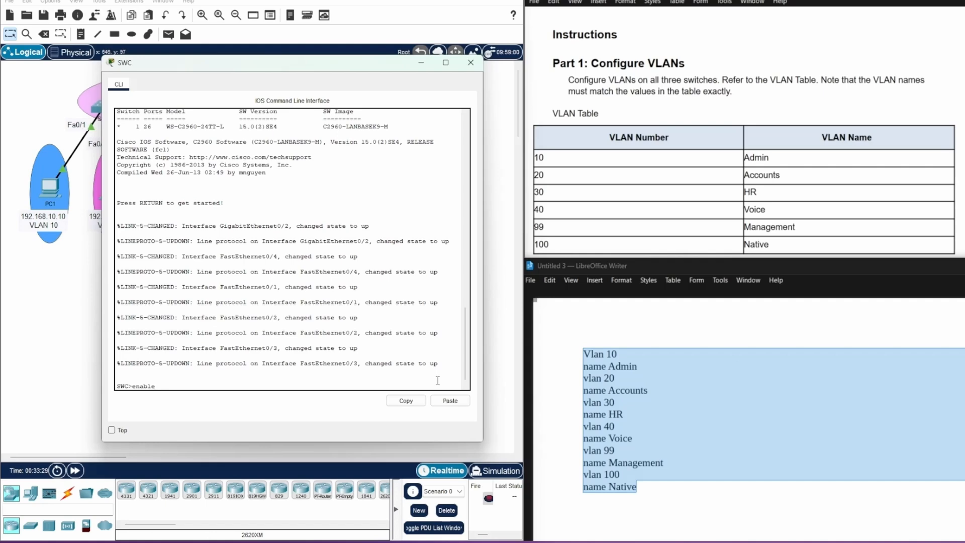
key(Return)
text(confi)
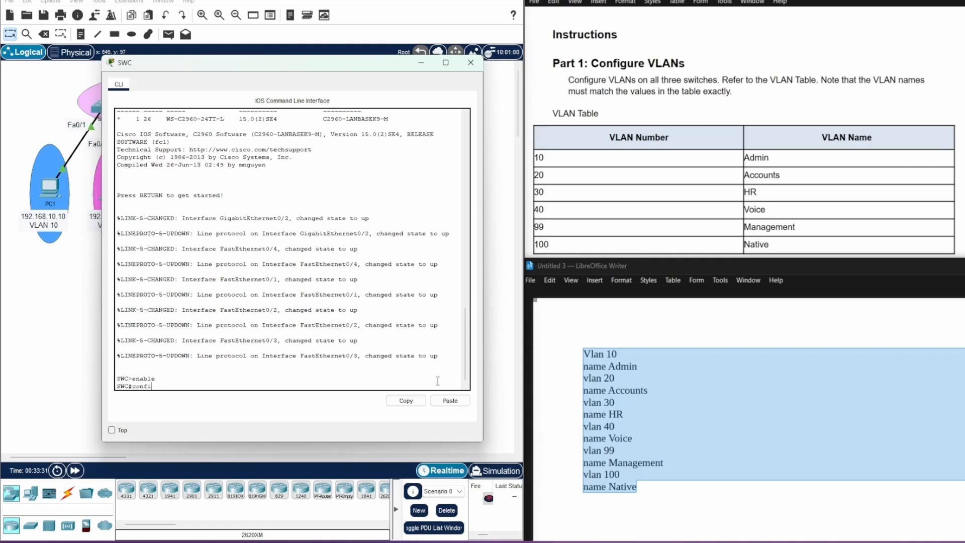
text(g ter)
key(Return)
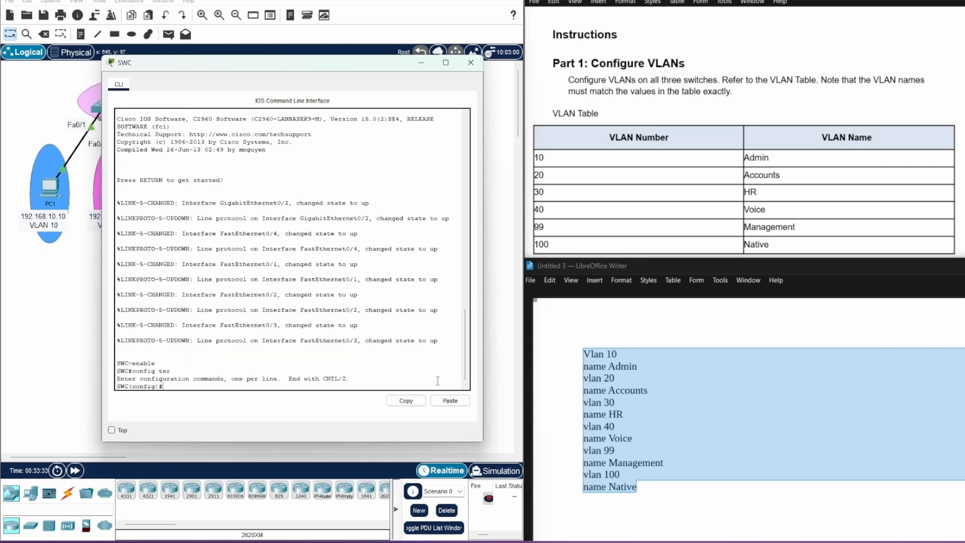
Paste the VLAN command list into SWC, submit the final "name Native" line and minimize its window.
right_click(164, 386)
click(183, 404)
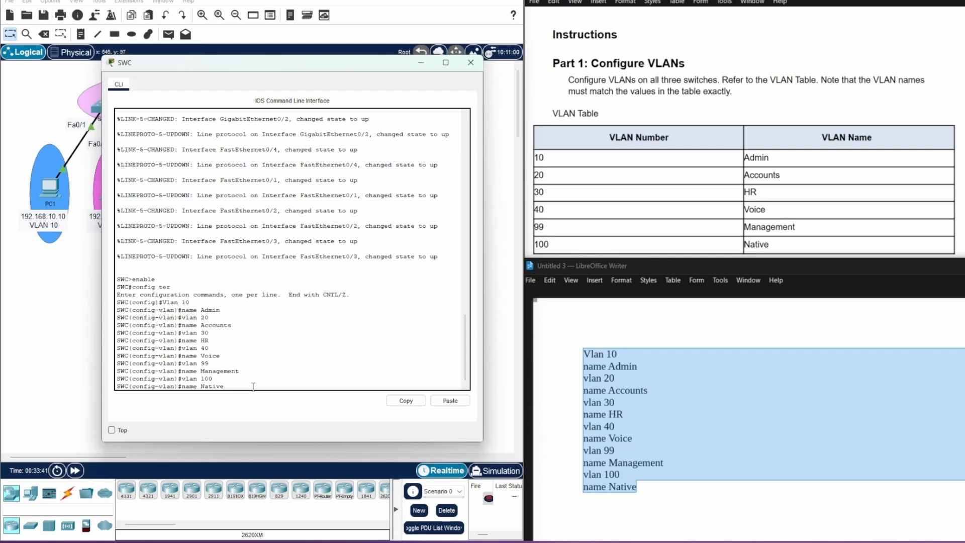
key(Return)
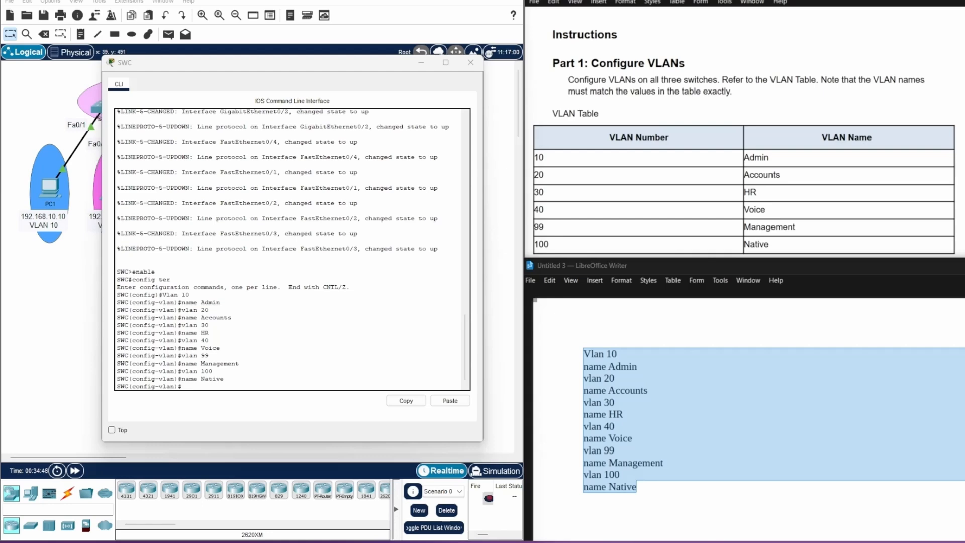
click(423, 63)
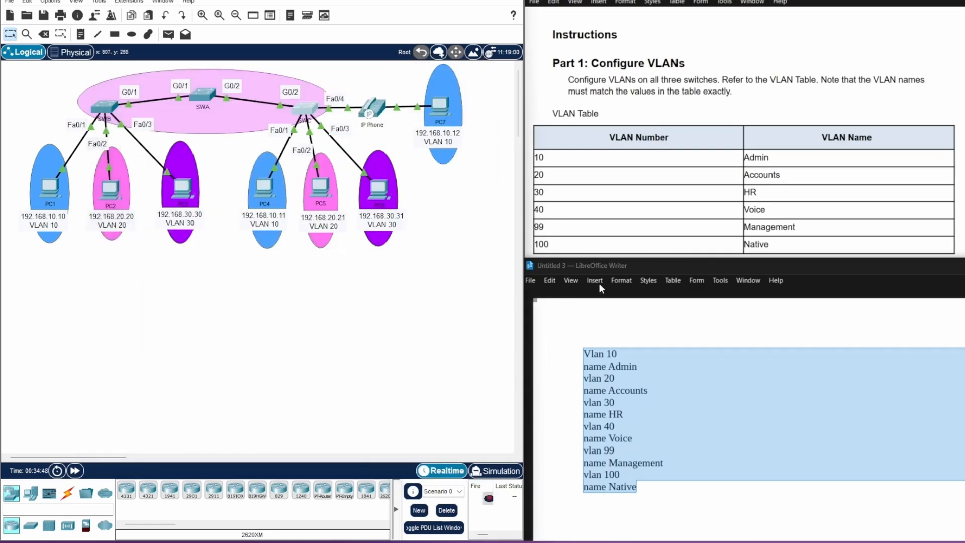
Bring the lab instructions back in front of the script document and highlight "On SWB and SWC," in Part 2, Step 1.
key(alt+Tab)
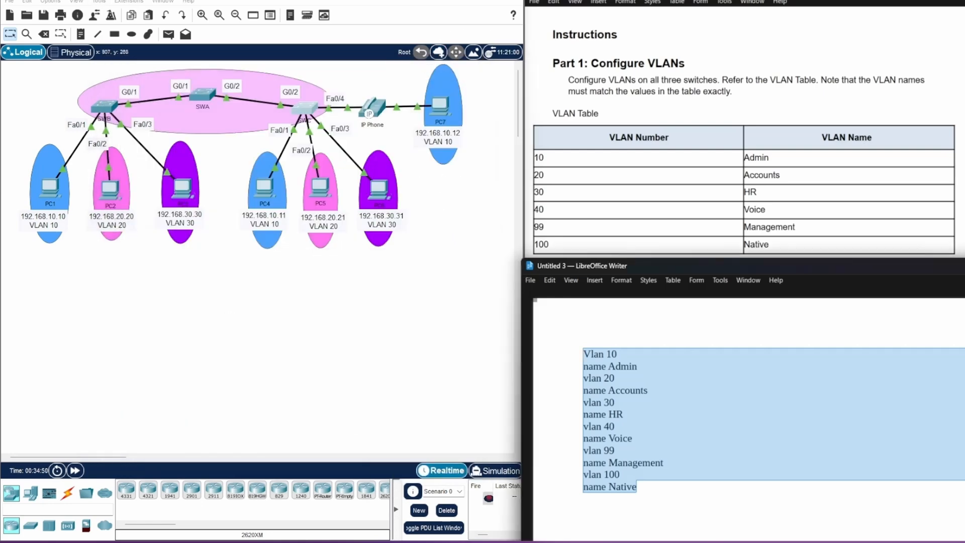
drag(964, 270, 847, 285)
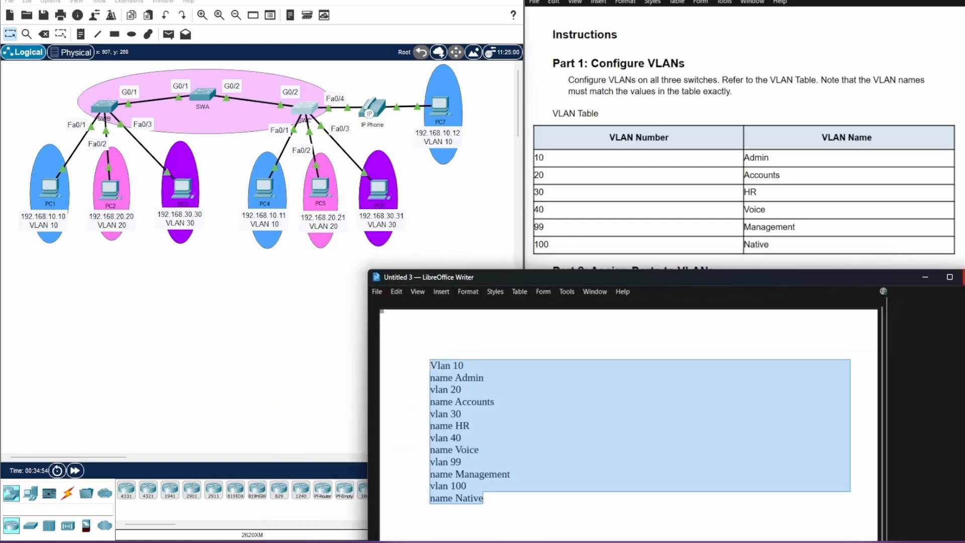
key(alt+Tab)
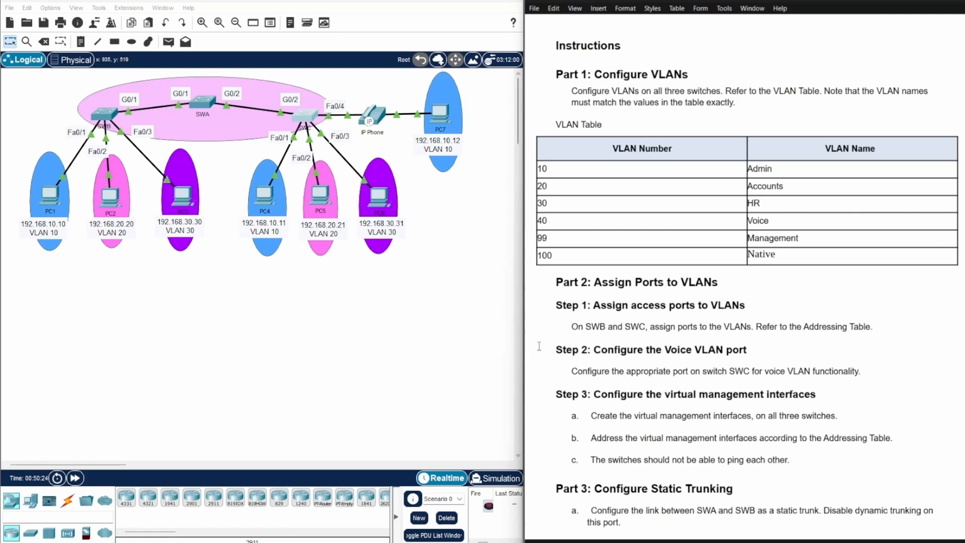
drag(572, 327, 648, 327)
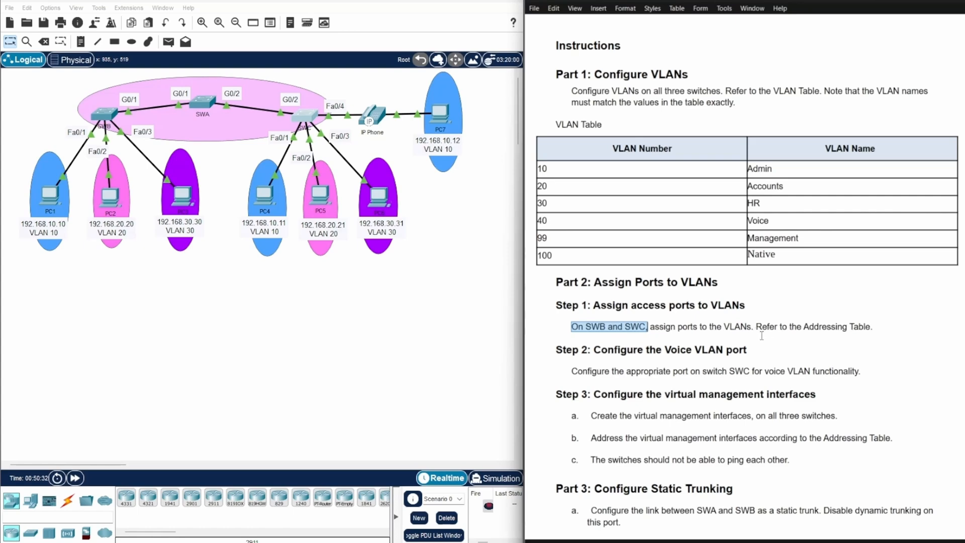
Select the whole Addressing Table at the start of the lab document and cut it to the clipboard.
scroll(762, 336, up, 15)
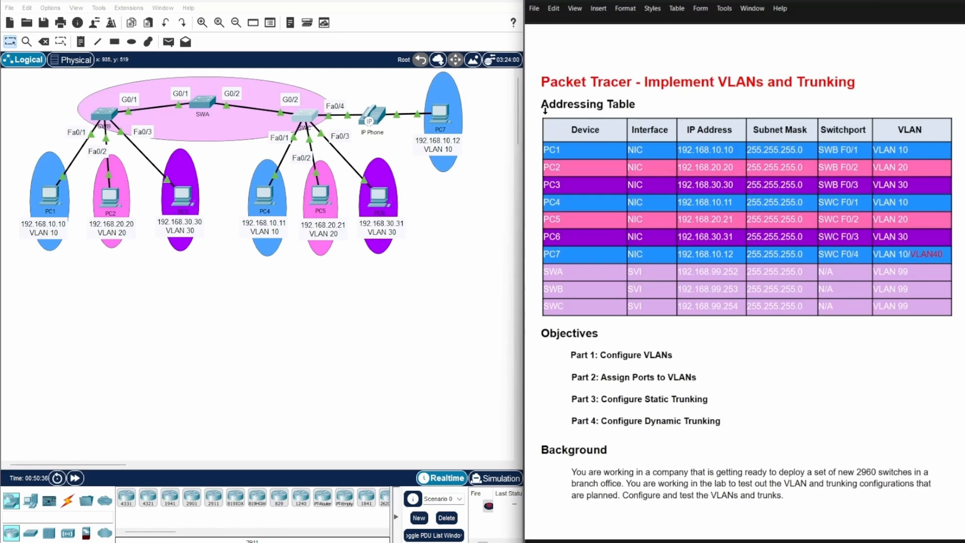
scroll(539, 113, down, 5)
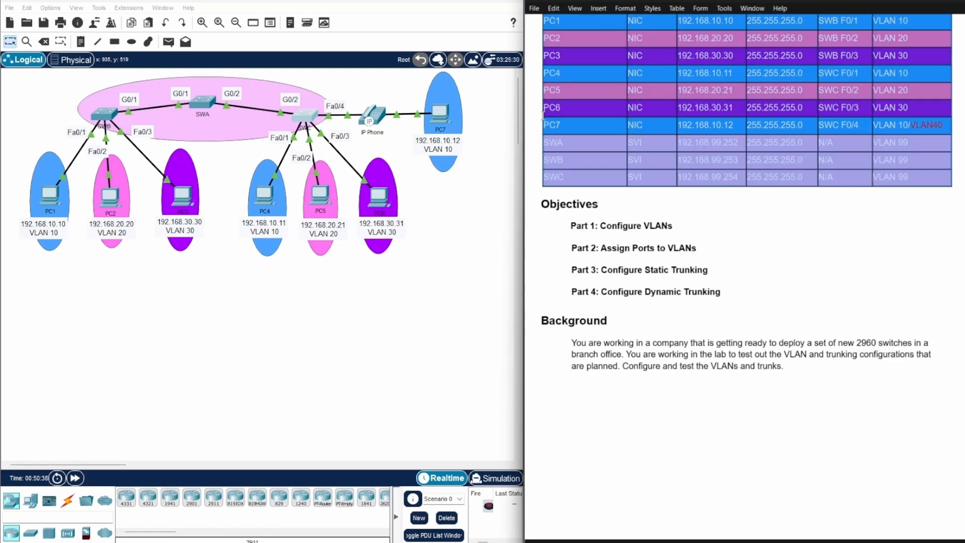
right_click(606, 123)
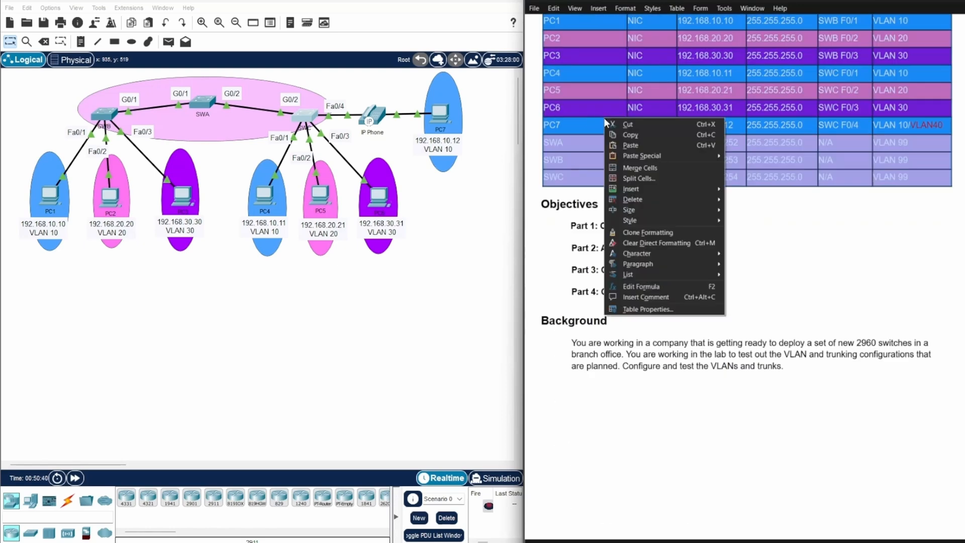
click(629, 125)
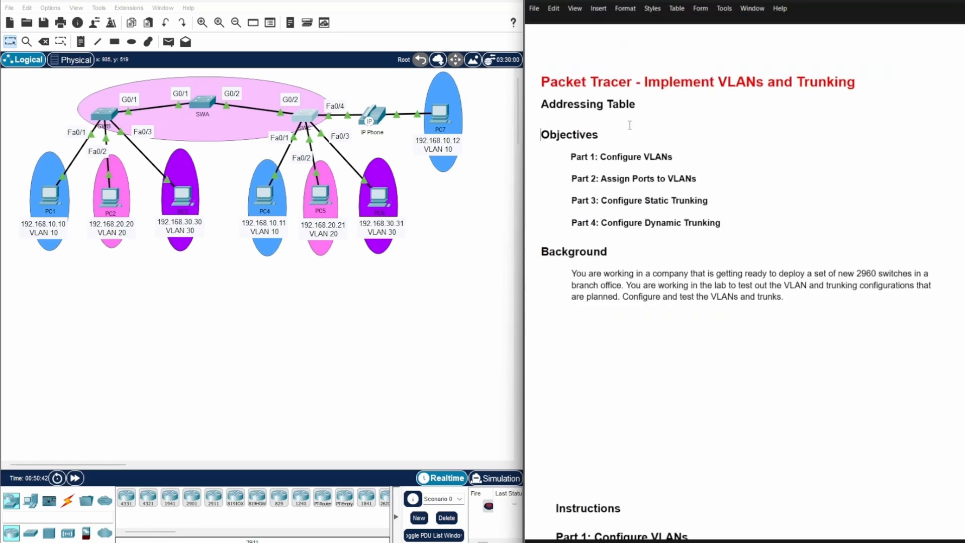
Insert two blank lines above the "Part 2: Assign Ports to VLANs" heading and paste the Addressing Table there.
scroll(643, 127, down, 10)
scroll(644, 125, down, 4)
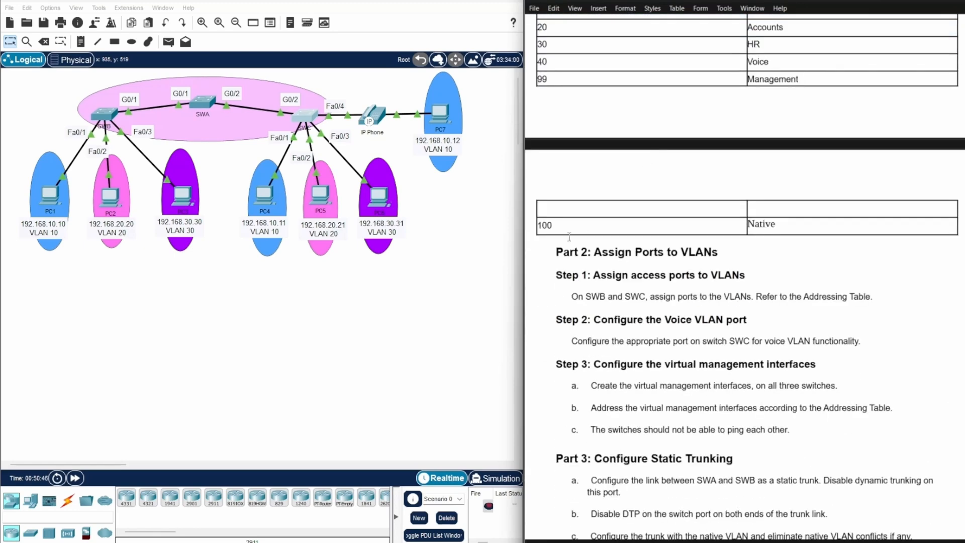
click(557, 251)
key(Return)
key(Return)
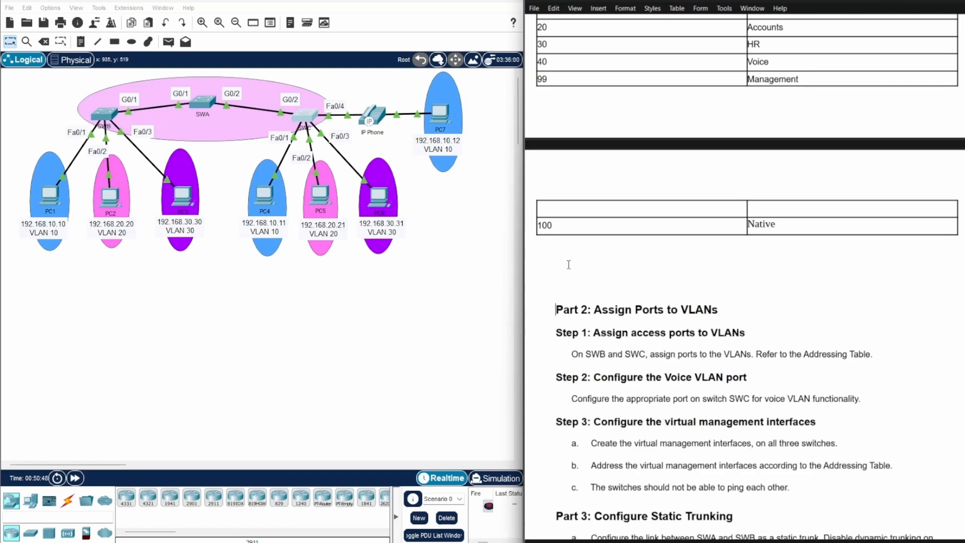
right_click(557, 285)
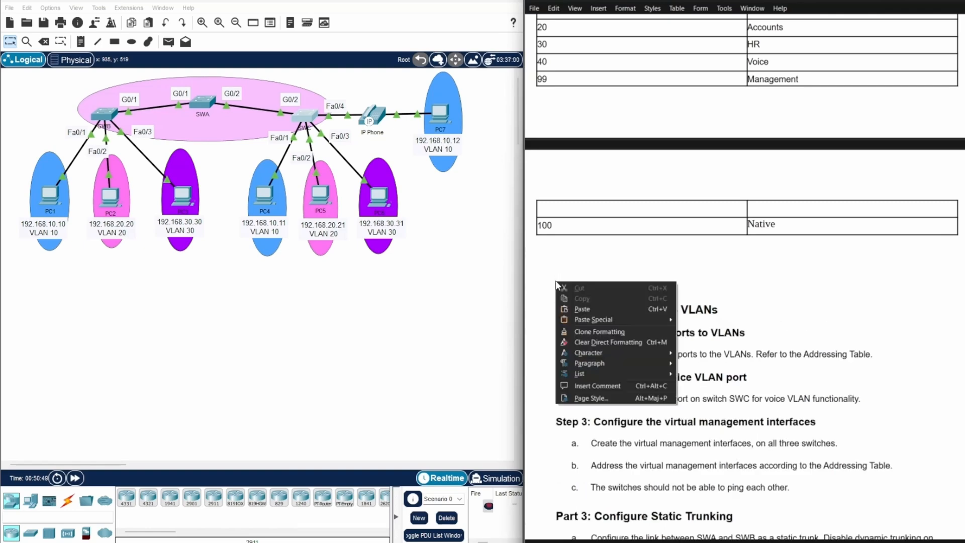
click(584, 309)
scroll(613, 292, up, 10)
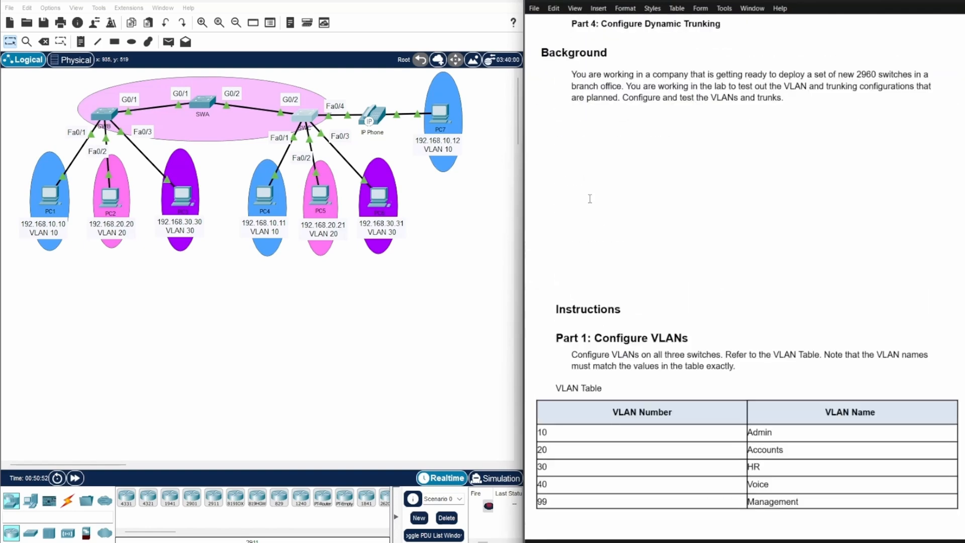
scroll(572, 247, down, 8)
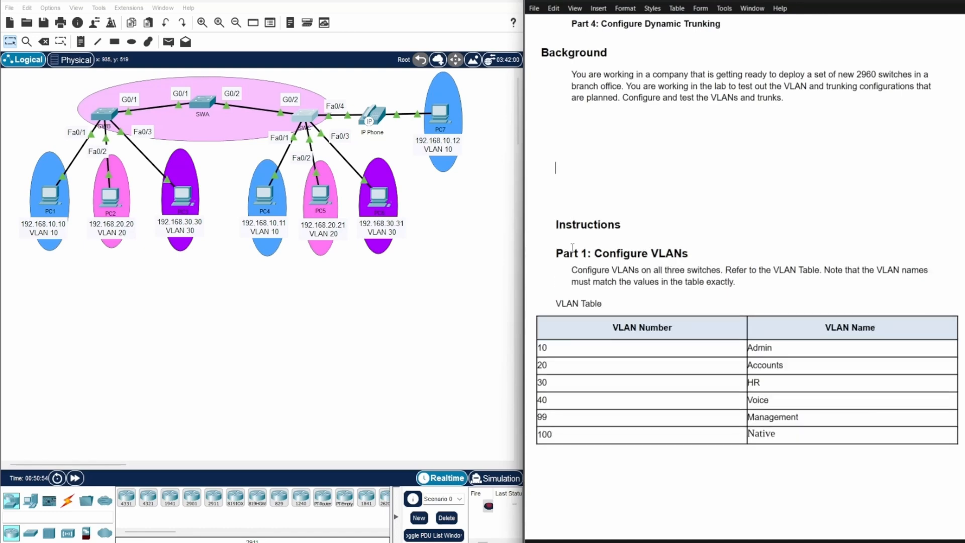
Remove the blank line below the Addressing Table and set the PC1 to PC7 Switchport and VLAN text to black.
scroll(645, 205, down, 5)
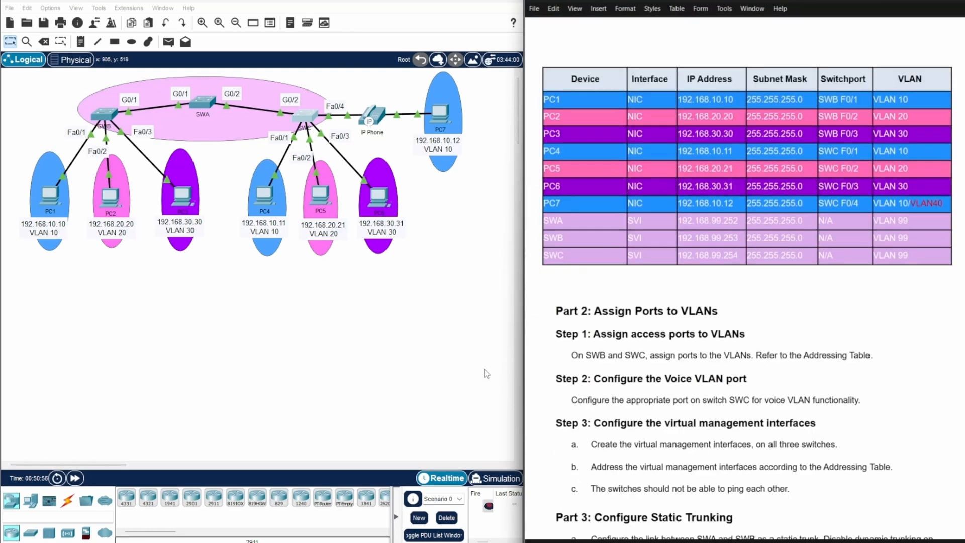
key(BackSpace)
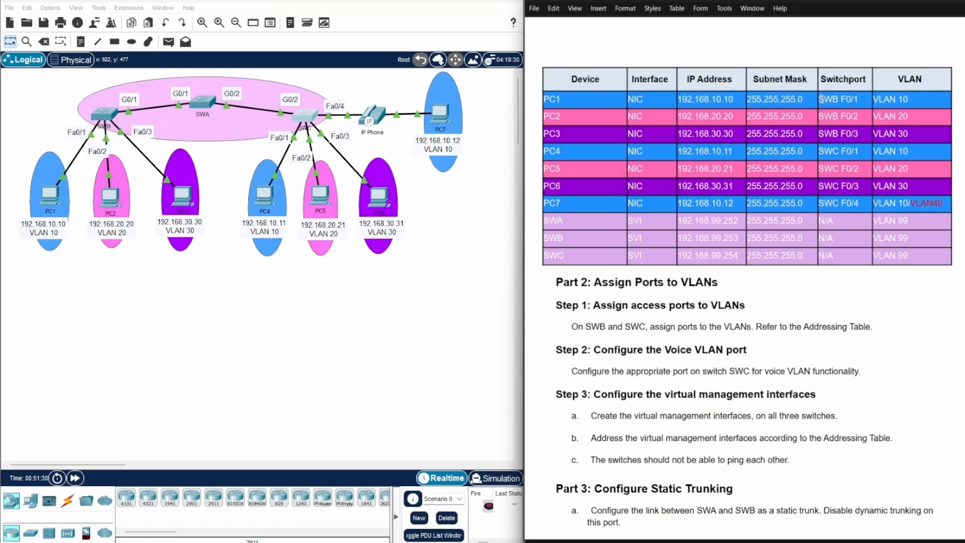
drag(822, 99, 911, 203)
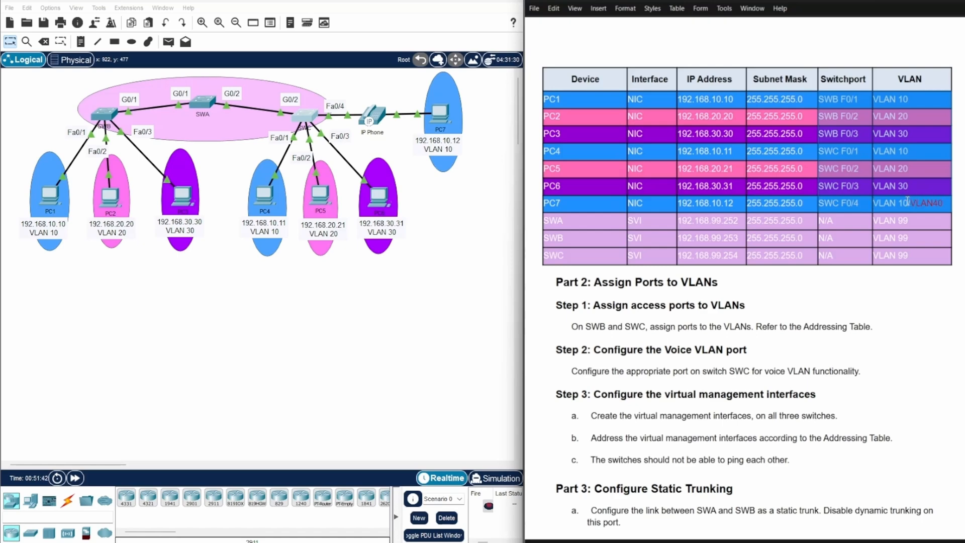
right_click(908, 201)
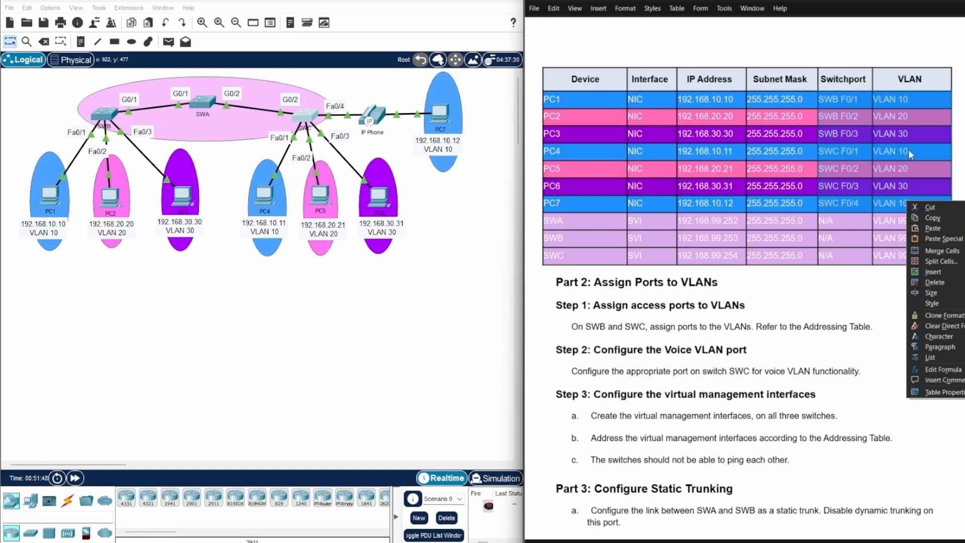
mouse_move(957, 342)
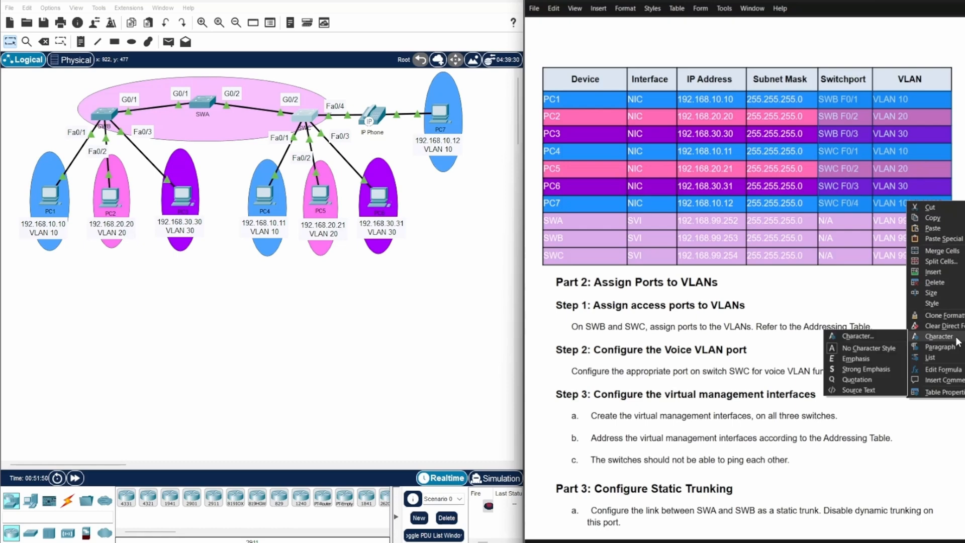
click(889, 335)
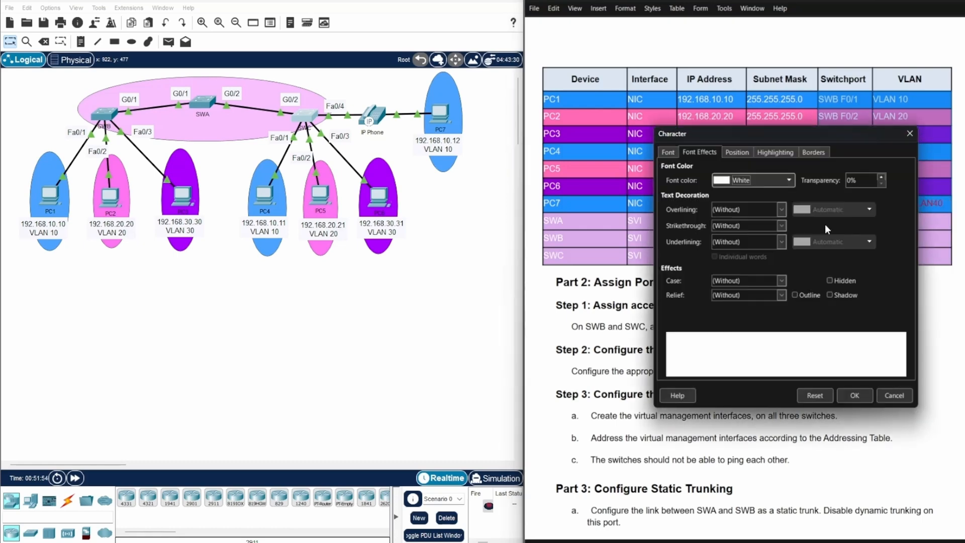
click(789, 180)
click(719, 222)
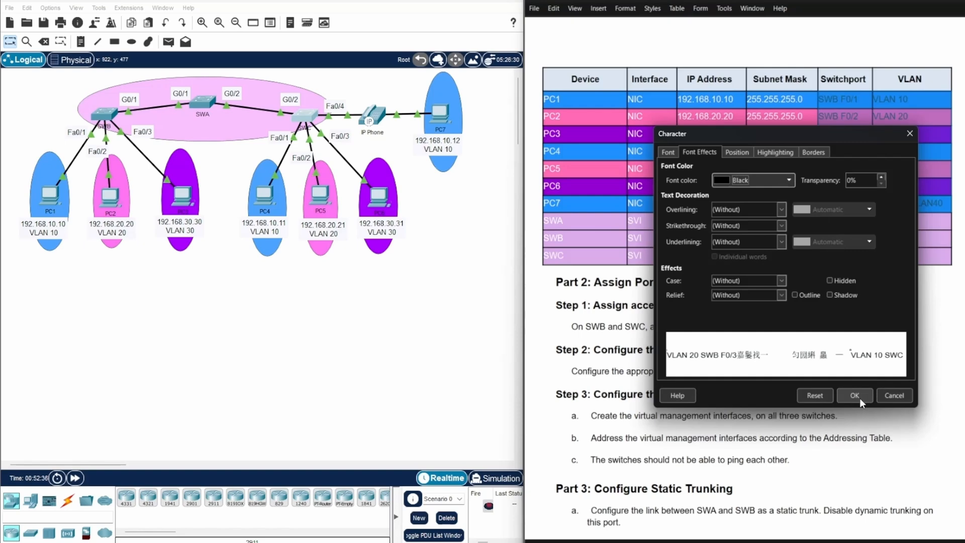
click(859, 398)
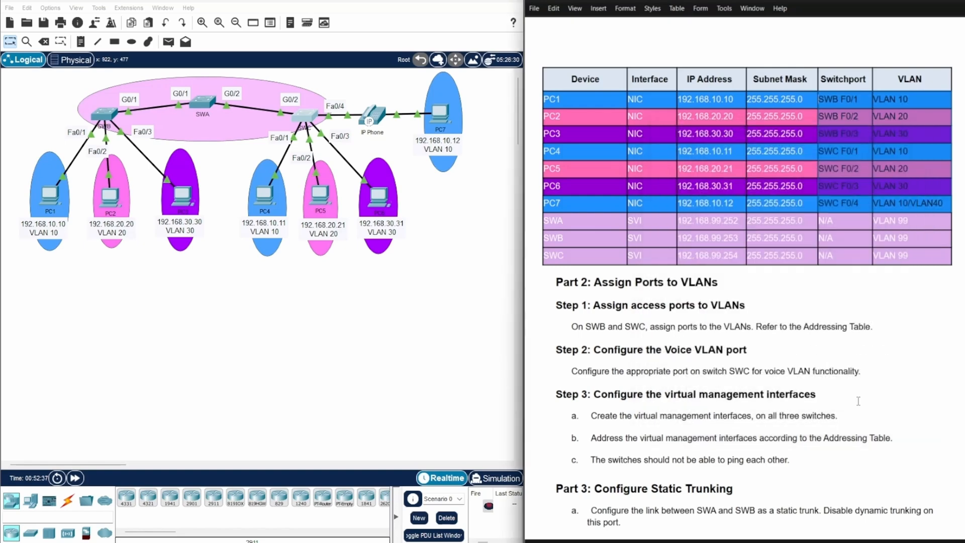
click(887, 371)
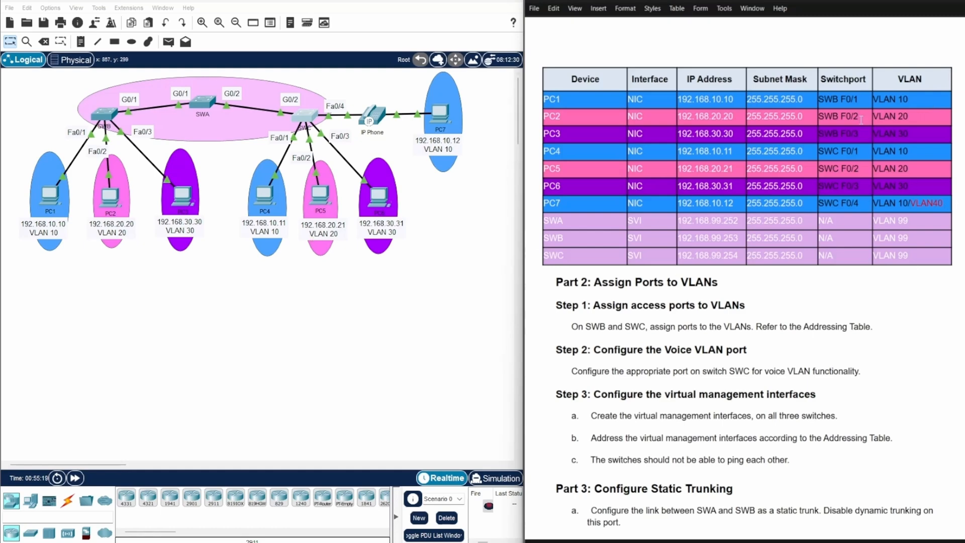
Open the SWB command line and enter global configuration mode with "enable" and "config ter".
click(101, 117)
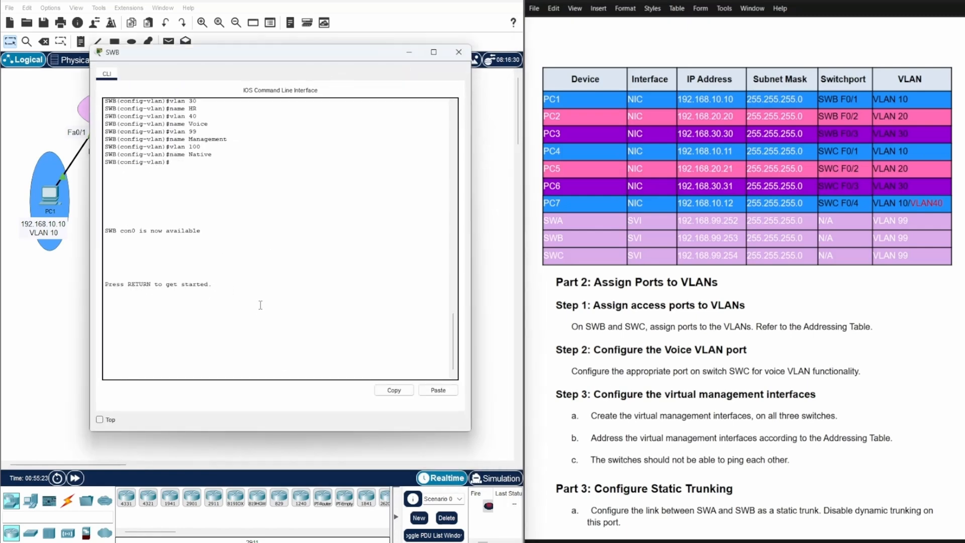
key(Return)
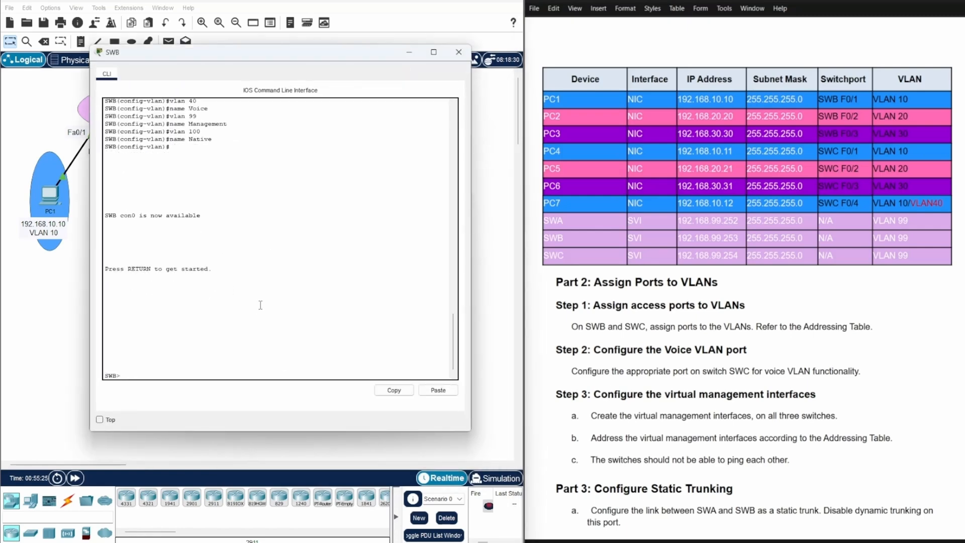
text(enable)
key(Return)
text(config)
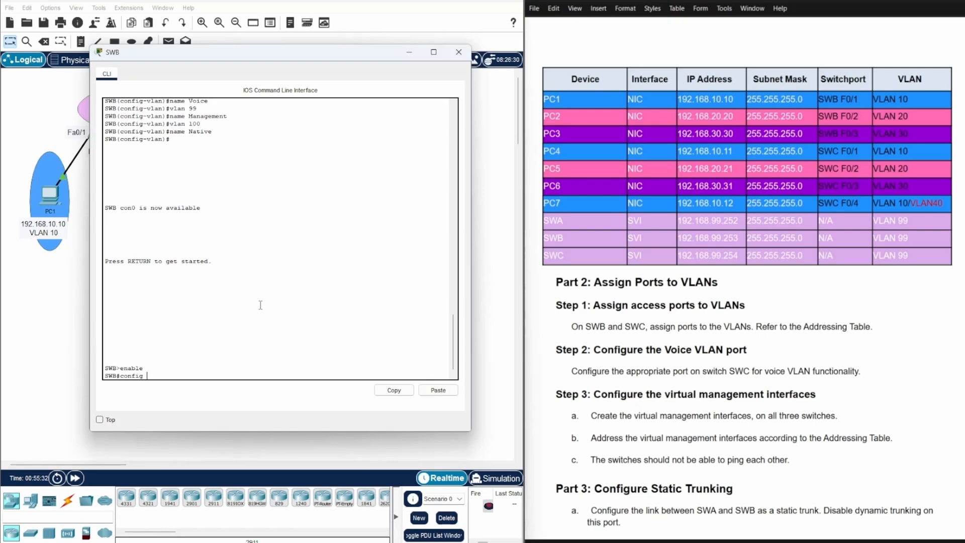
text( ter)
key(Return)
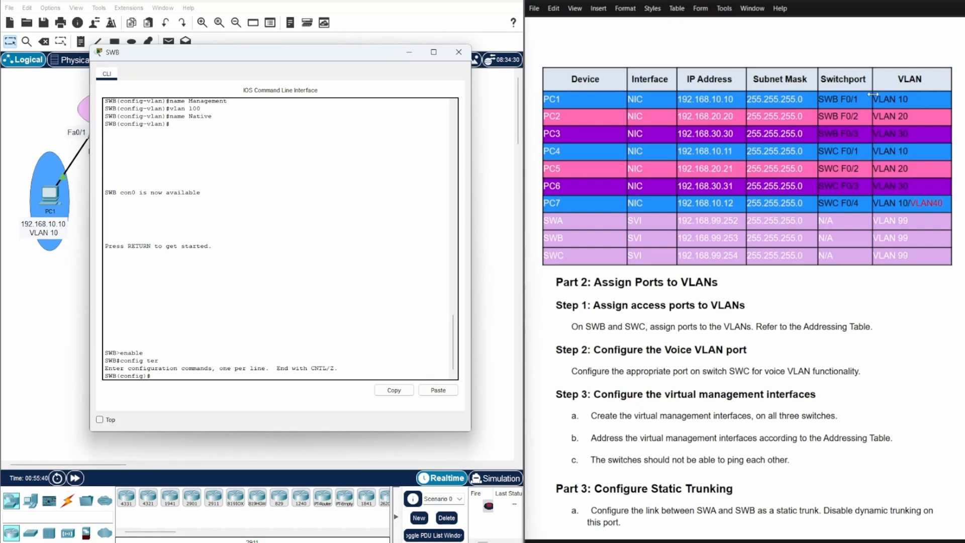
Enter interface f0/1 on SWB and set it to "switchport mode access".
click(916, 98)
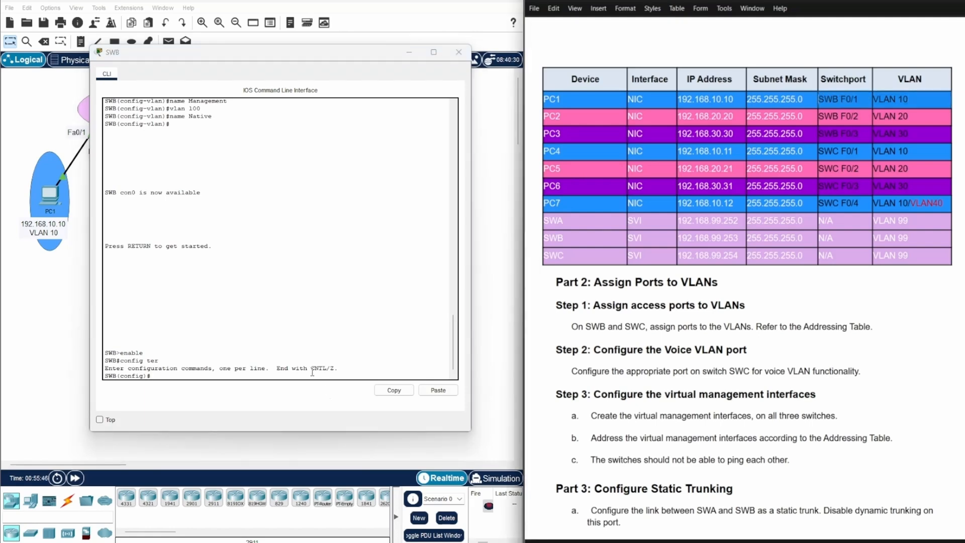
click(155, 375)
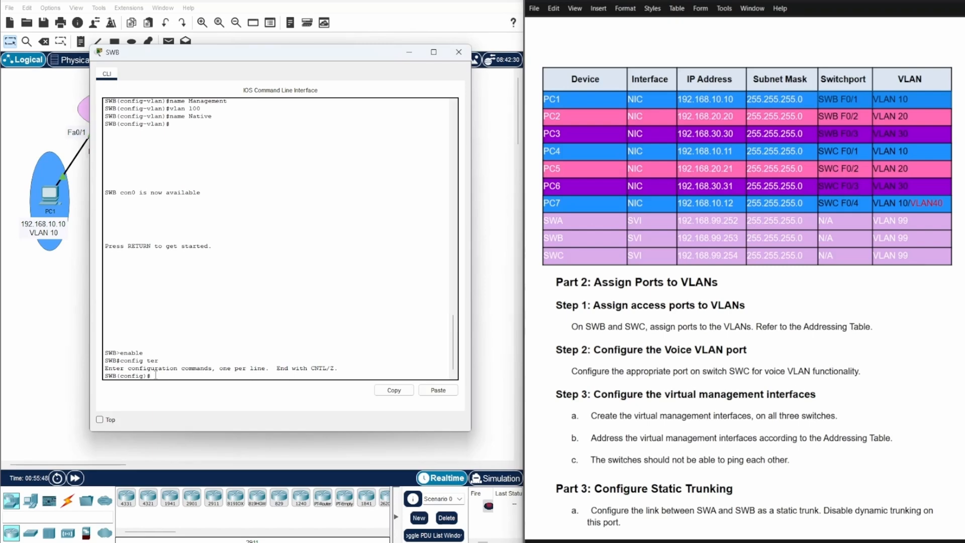
text(inter f0)
text(/1)
key(Return)
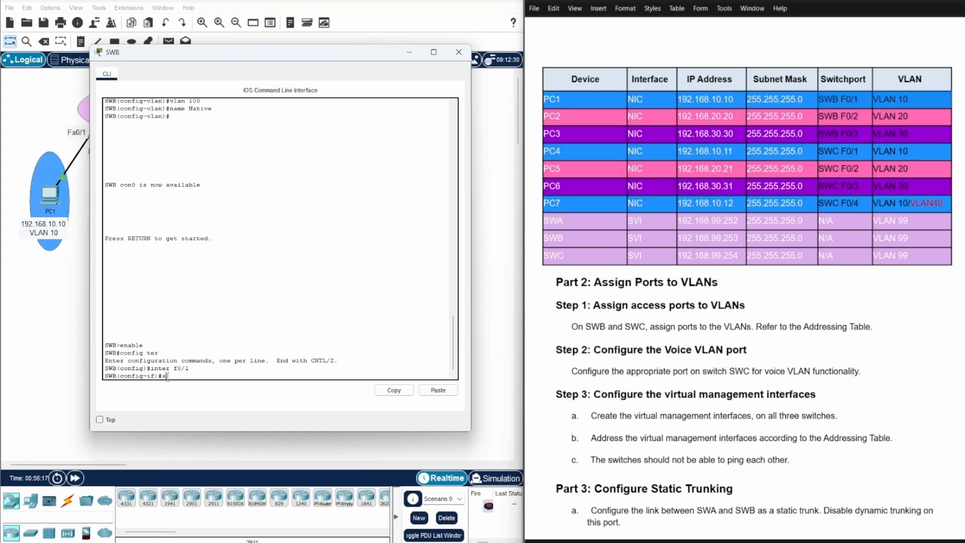
text(witchport mode access)
key(Return)
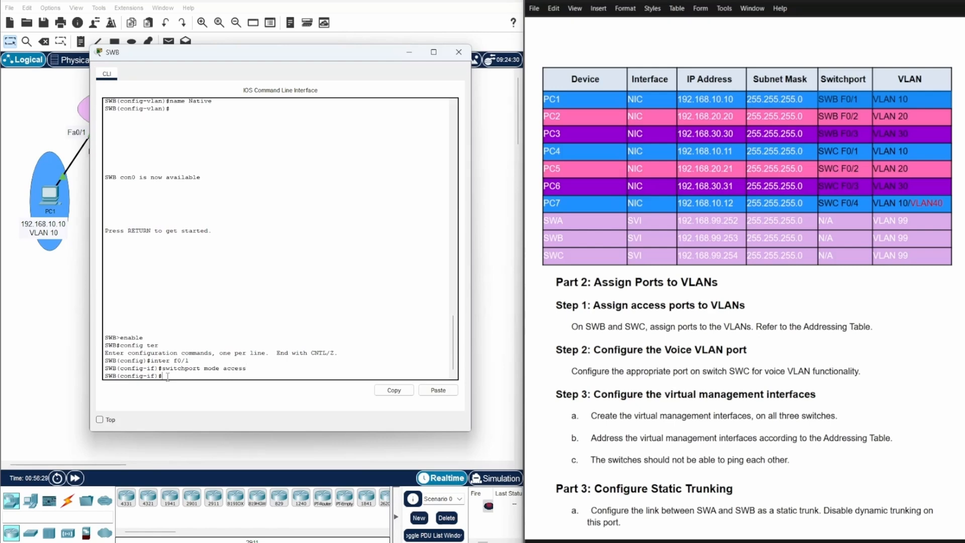
Assign SWB's interface f0/1 to VLAN 10 with "switchport acces vlan 10".
text(switchport acces vla,n)
key(BackSpace)
key(BackSpace)
text(n)
text(10)
key(Return)
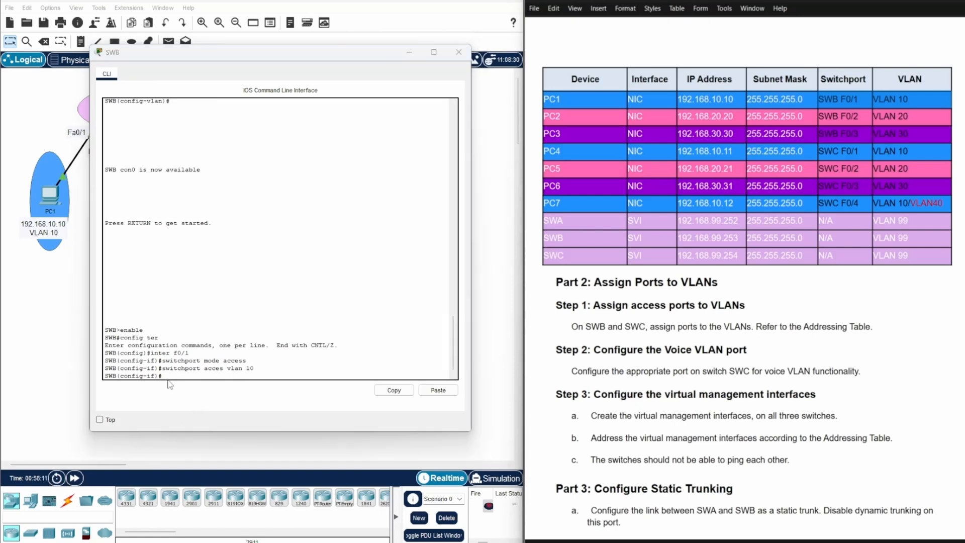
Enter interface f0/2 on SWB and set it to "switchport mode access".
click(172, 374)
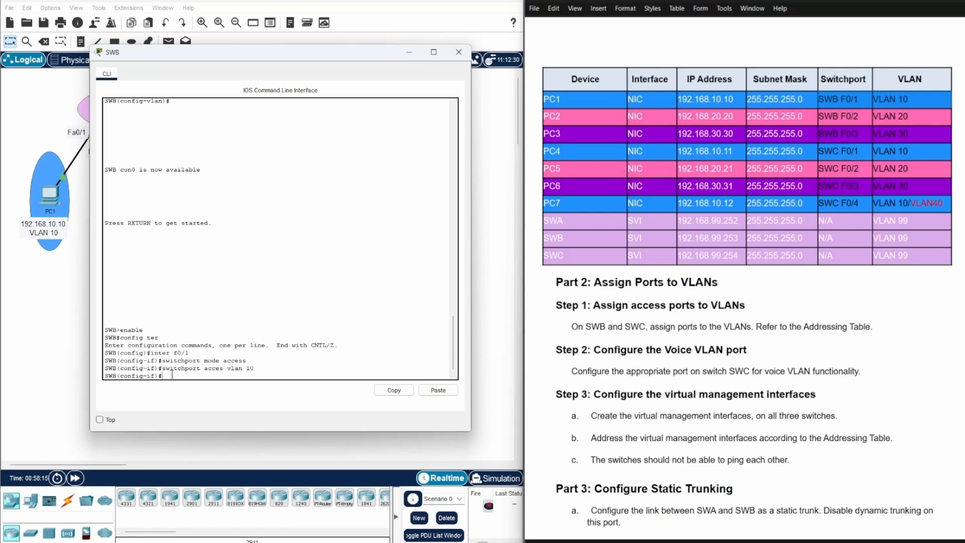
text(inter f0/1)
key(BackSpace)
text(2)
key(Return)
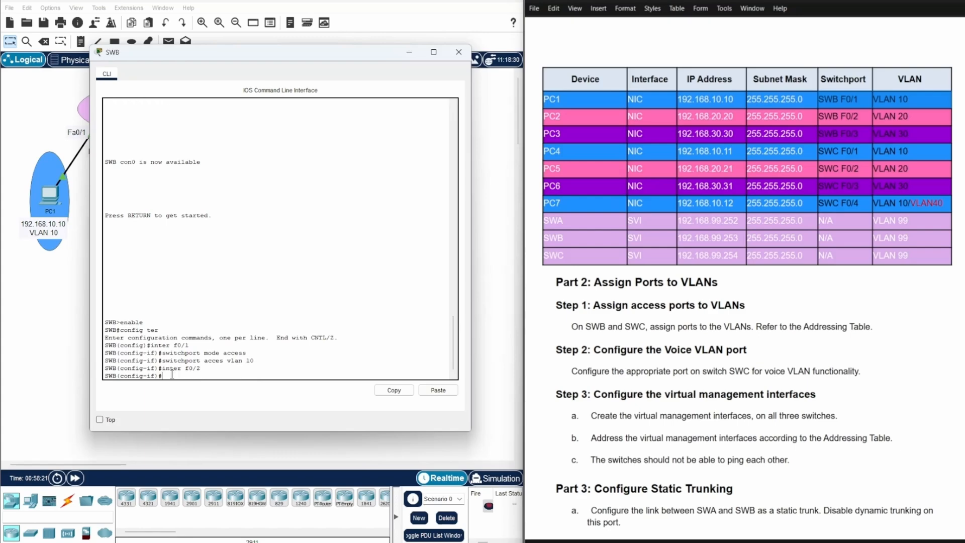
key(Up)
key(Up)
key(Up)
key(Return)
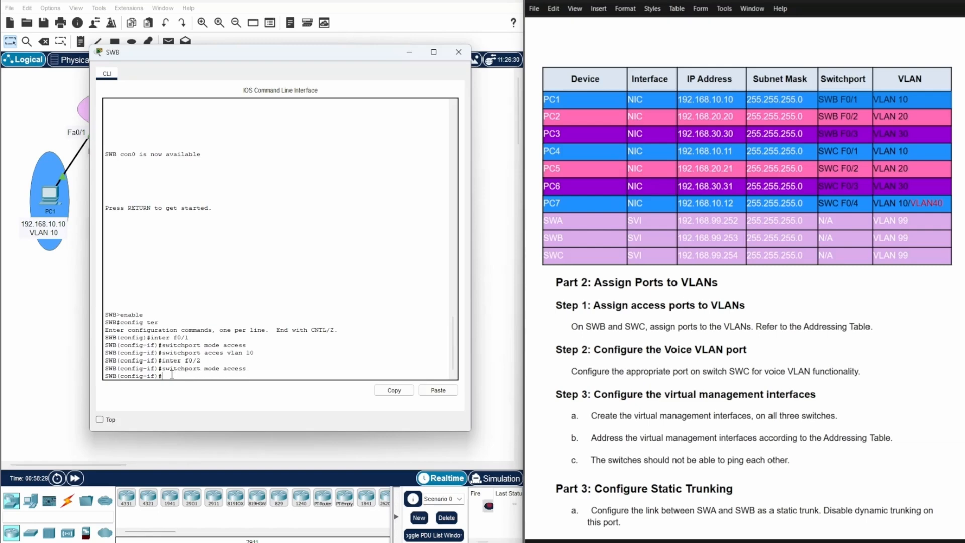
Assign SWB's interface f0/2 to VLAN 20 with "switchport acces vlan 20".
key(Up)
key(Up)
key(Up)
key(Return)
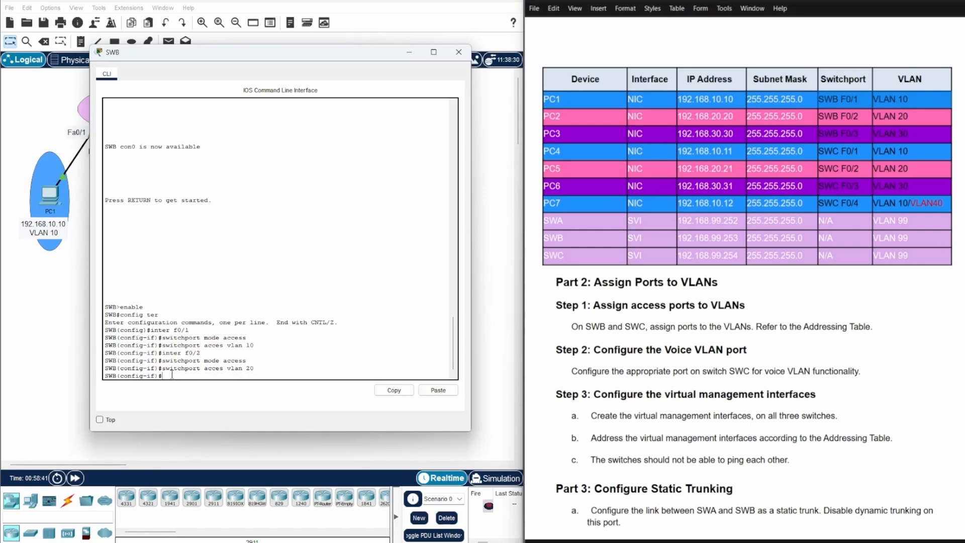
Enter interface f0/3 on SWB and set it to "switchport mode access".
key(Up)
key(Up)
key(Up)
key(BackSpace)
key(Return)
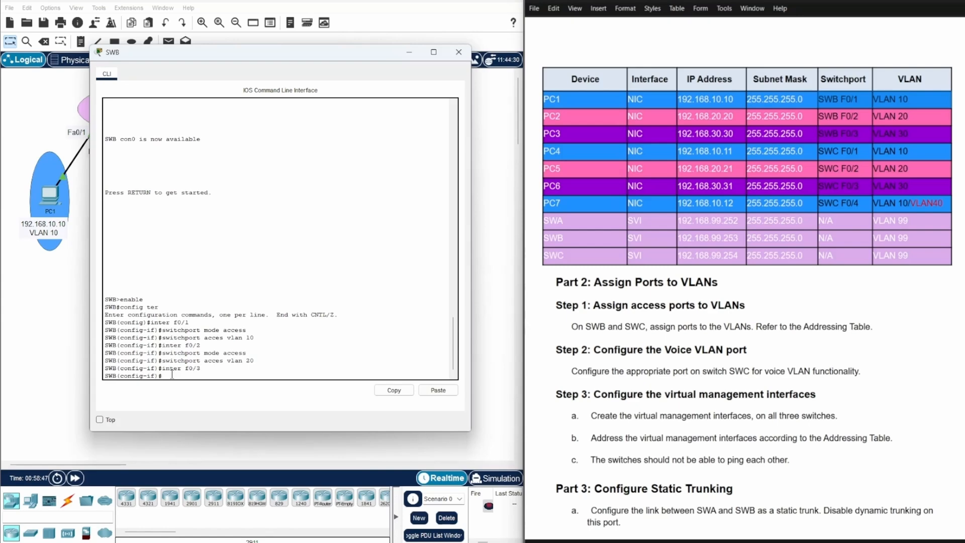
key(Up)
key(Up)
key(Up)
key(Return)
Assign SWB's interface f0/3 to VLAN 30 with "switchport acces vlan 30".
key(Up)
key(Up)
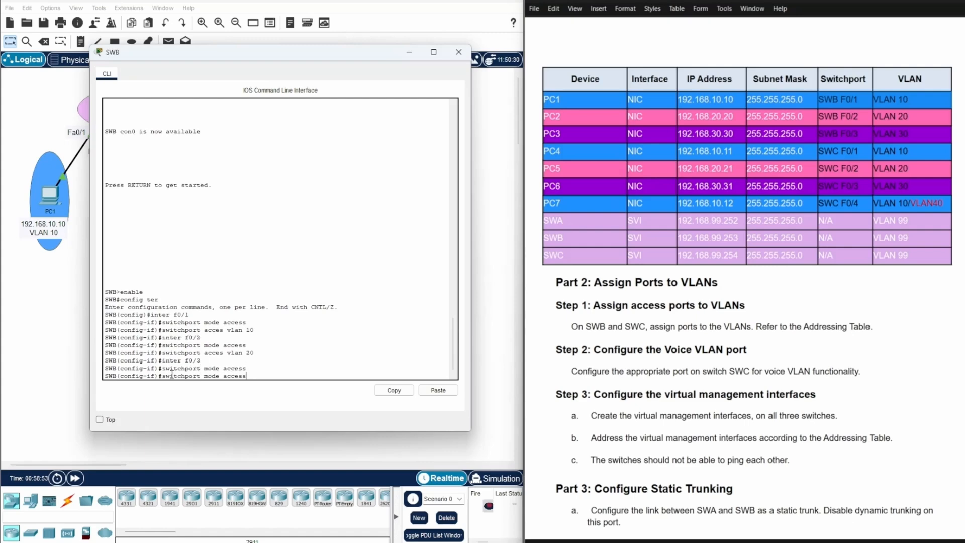
key(Up)
key(BackSpace)
key(BackSpace)
text(3)
key(Return)
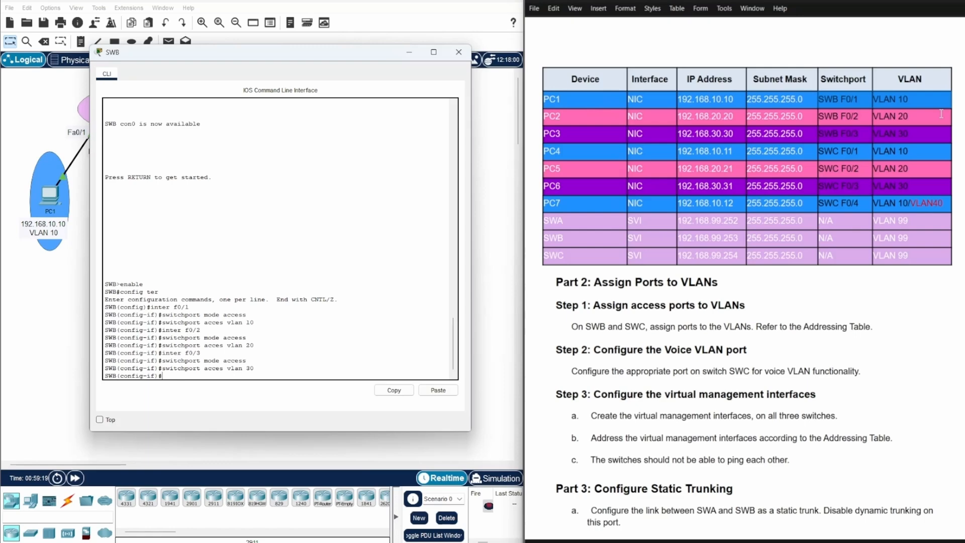
Highlight the three SWB port and VLAN entries in the Addressing Table and minimize the SWB window.
click(821, 101)
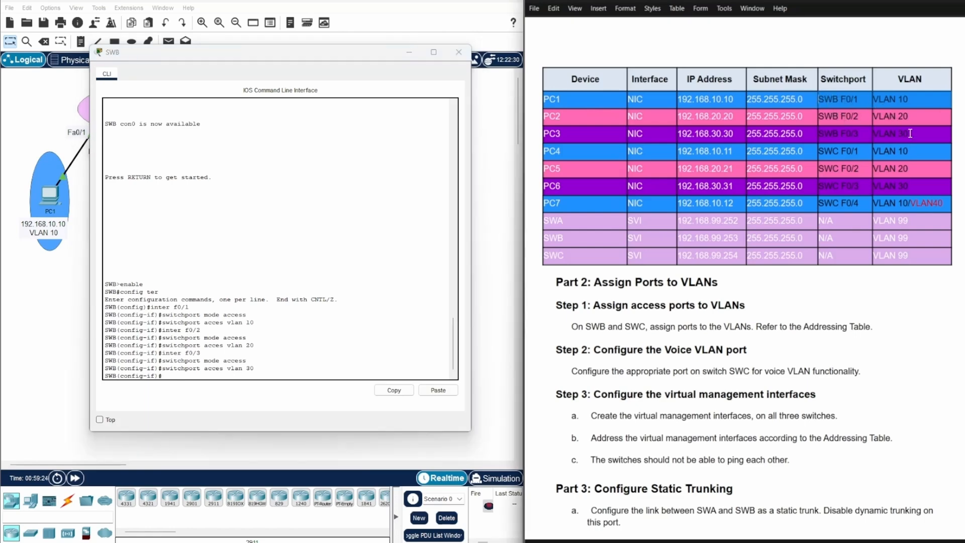
drag(914, 133, 830, 102)
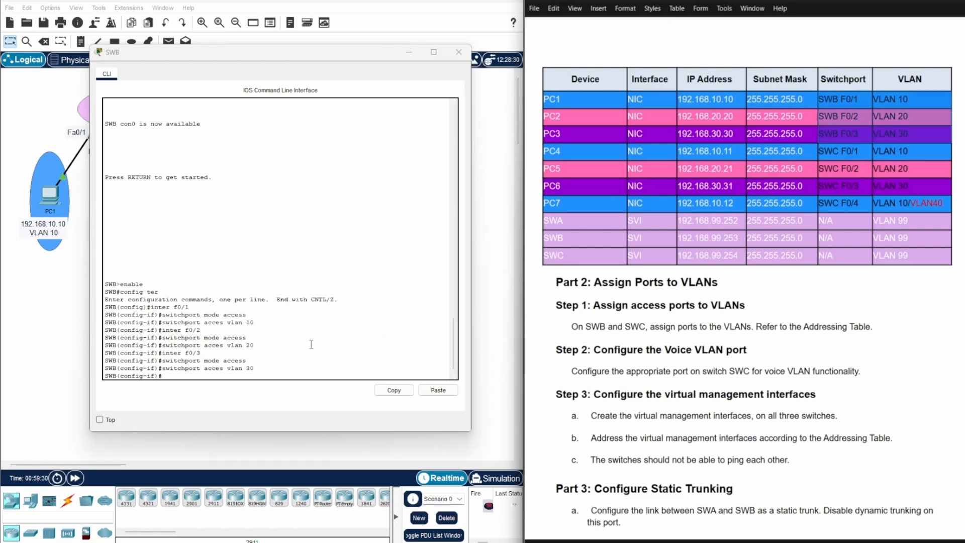
click(409, 51)
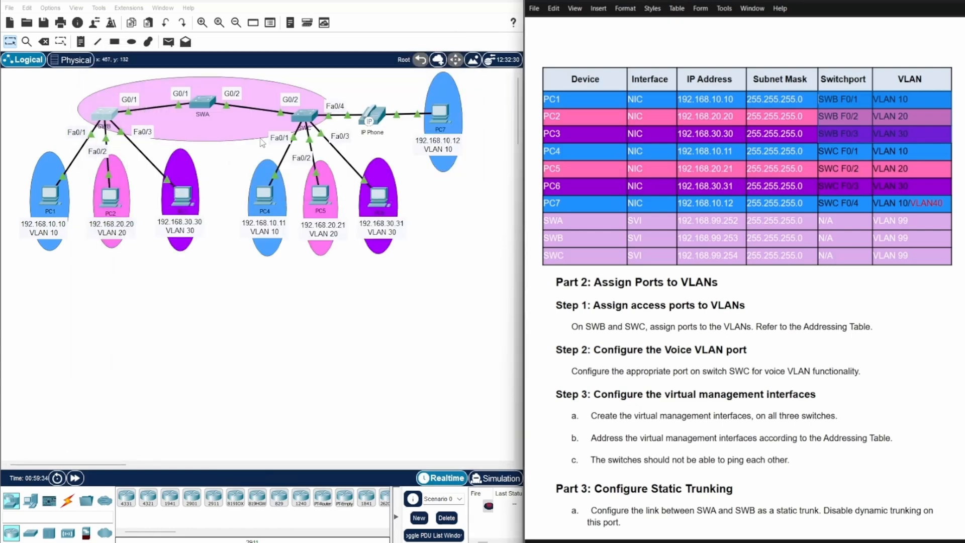
Open the SWC command line and enter global configuration mode with "enable" and "config ter".
click(304, 117)
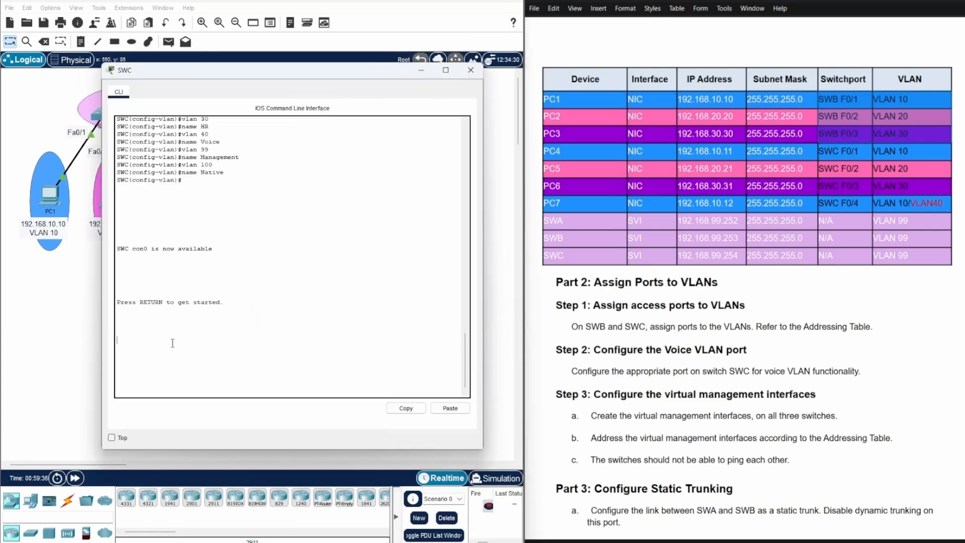
key(Return)
text(enable)
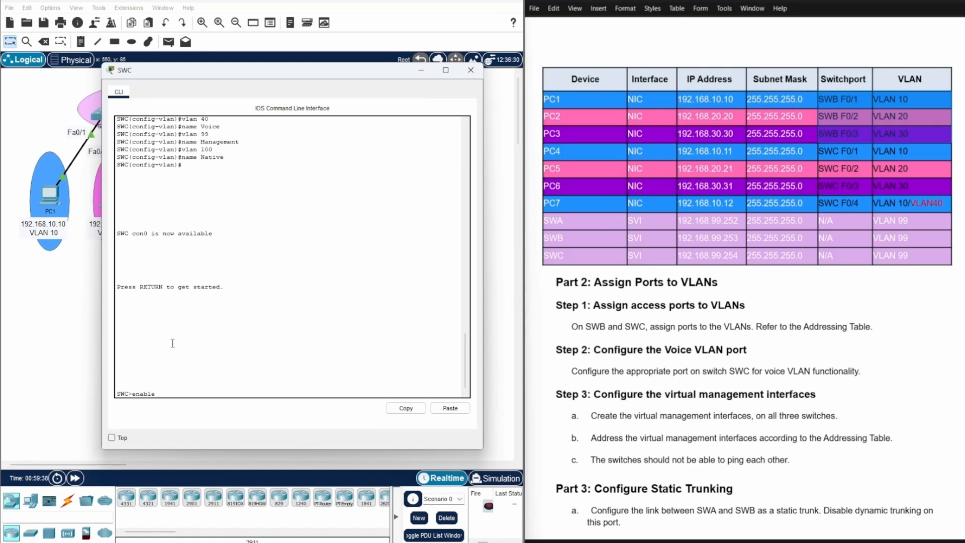
key(Return)
text(conf)
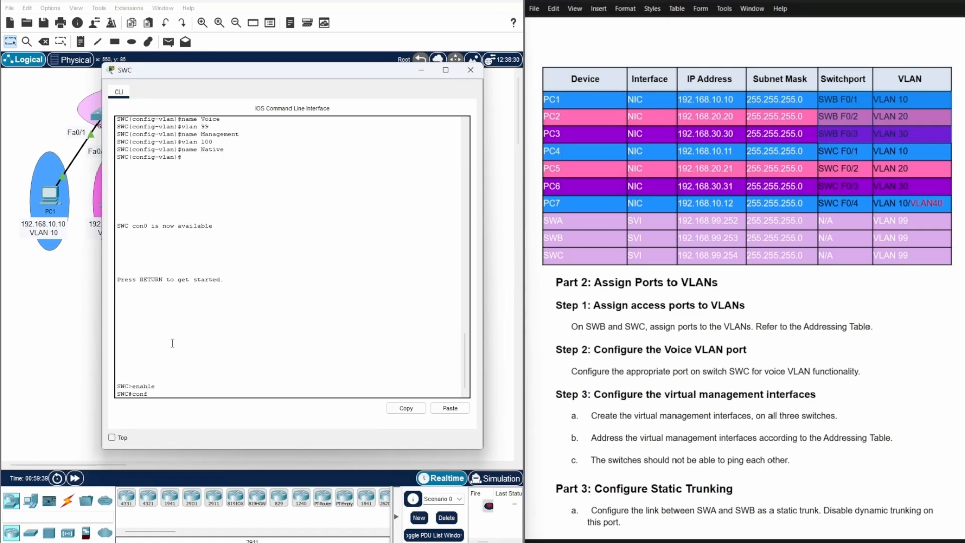
text(ig ter)
key(Return)
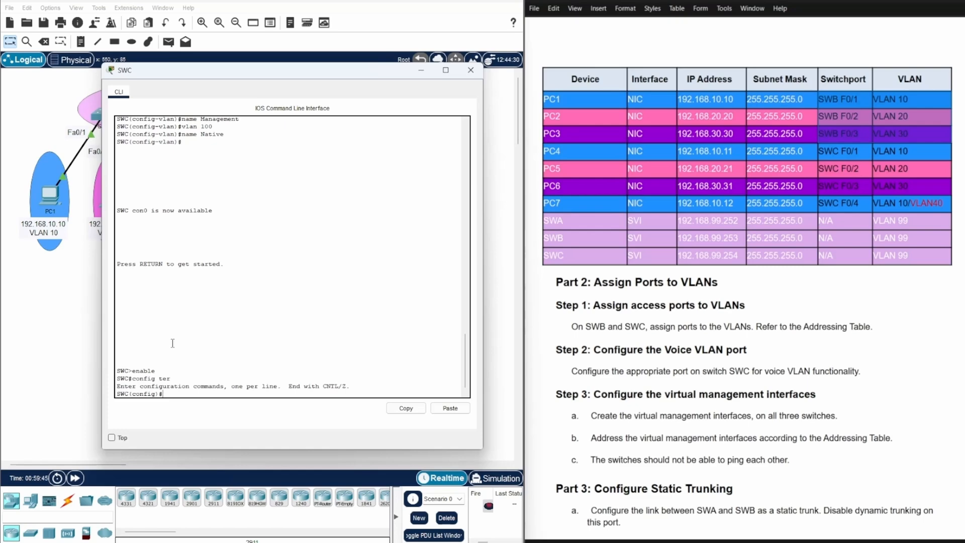
On SWC, set interface f0/1 to access mode and assign it to VLAN 10 with "switchport access vlan 10".
text(int f0/1)
key(Return)
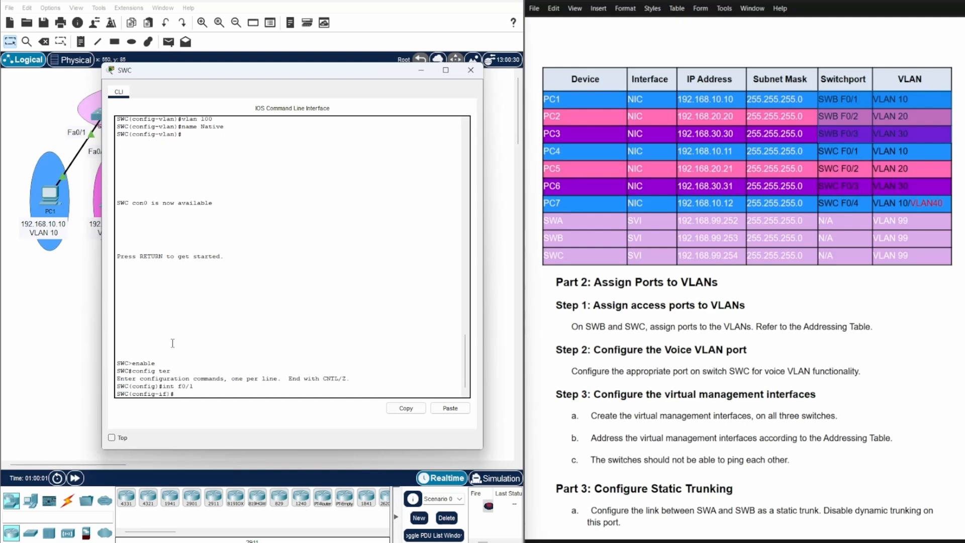
text(switchport mode acces)
key(Return)
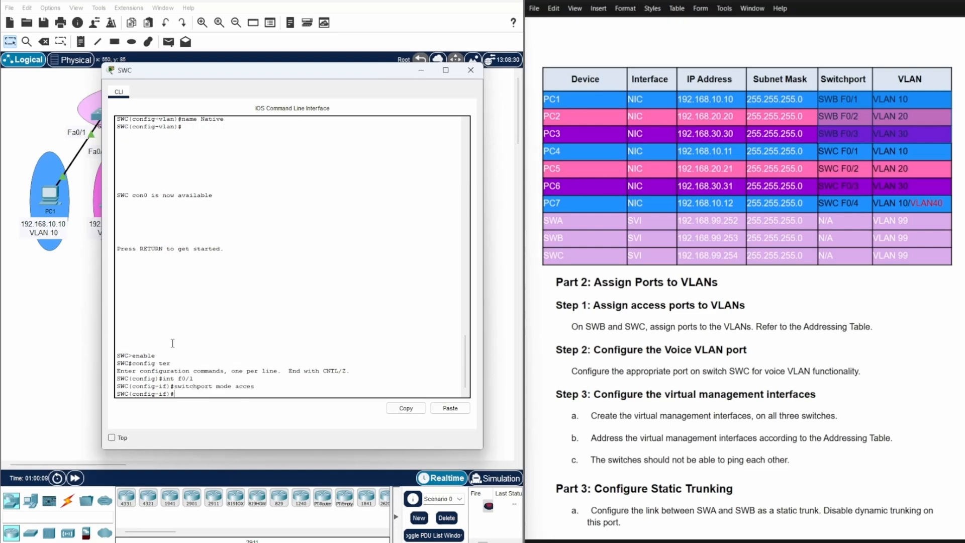
text(switchport access vlan 10)
key(Return)
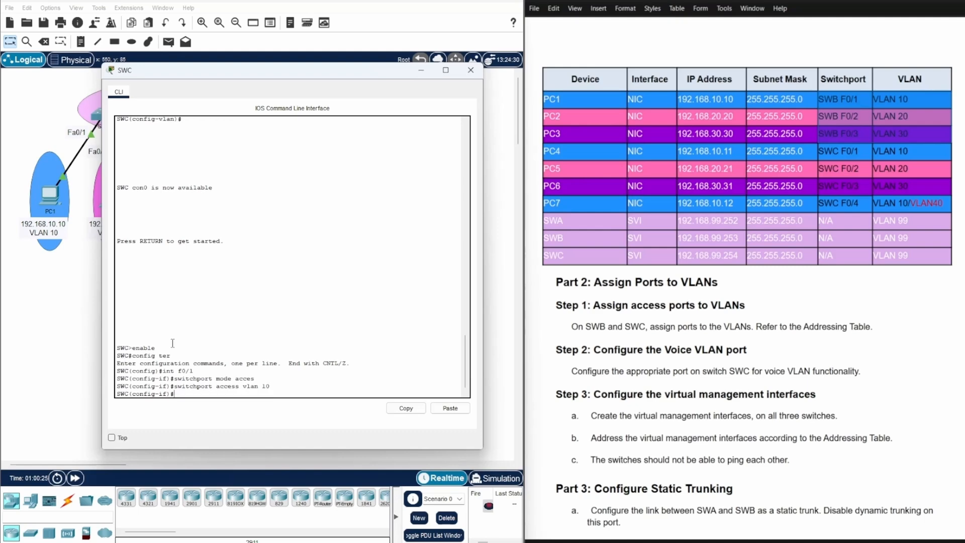
On SWC, enter interface f0/2 and set it to access mode with "switchport mode acces".
text(int f0/1)
key(BackSpace)
text(2)
key(Return)
key(Up)
key(Up)
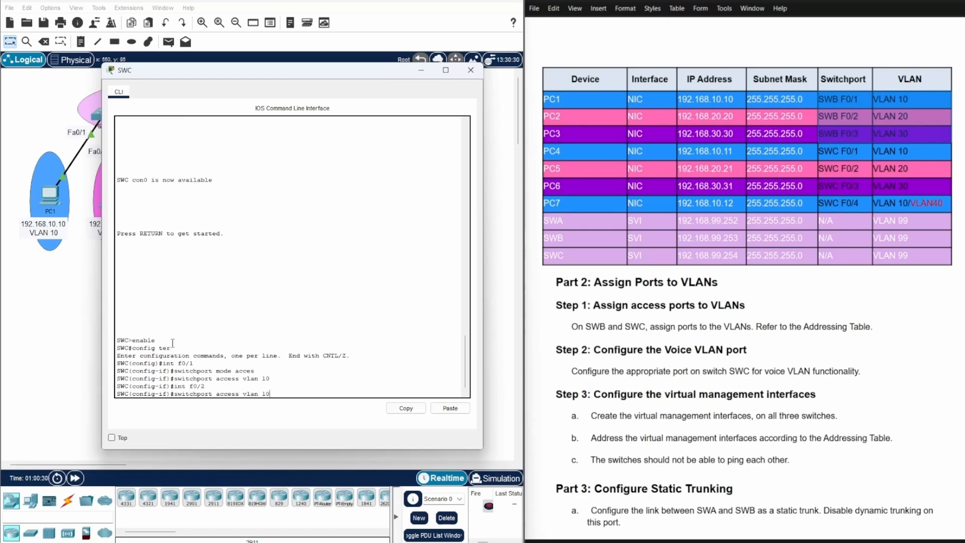
key(Up)
key(Return)
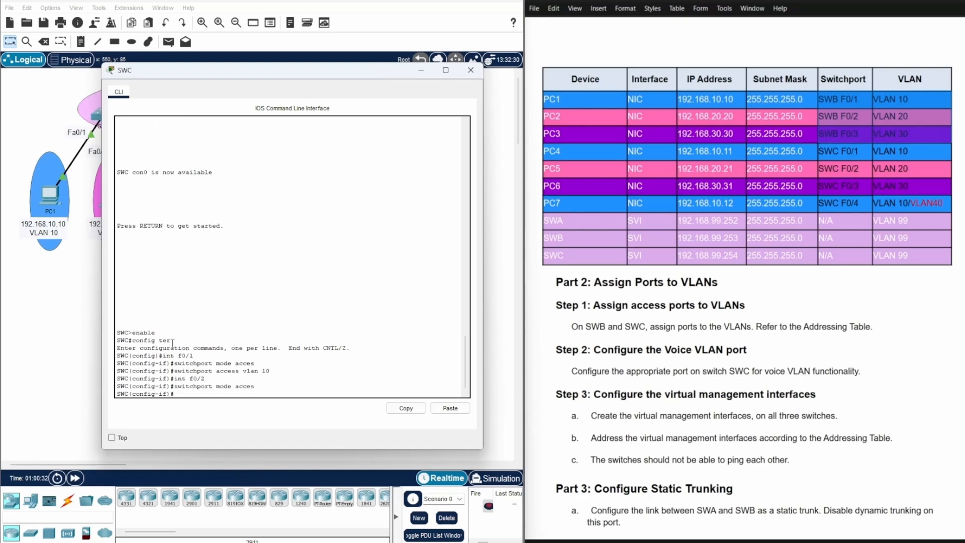
Assign SWC's interface f0/2 to VLAN 20 with "switchport access vlan 20".
key(Up)
key(Up)
key(Up)
key(BackSpace)
key(BackSpace)
text(20)
key(Return)
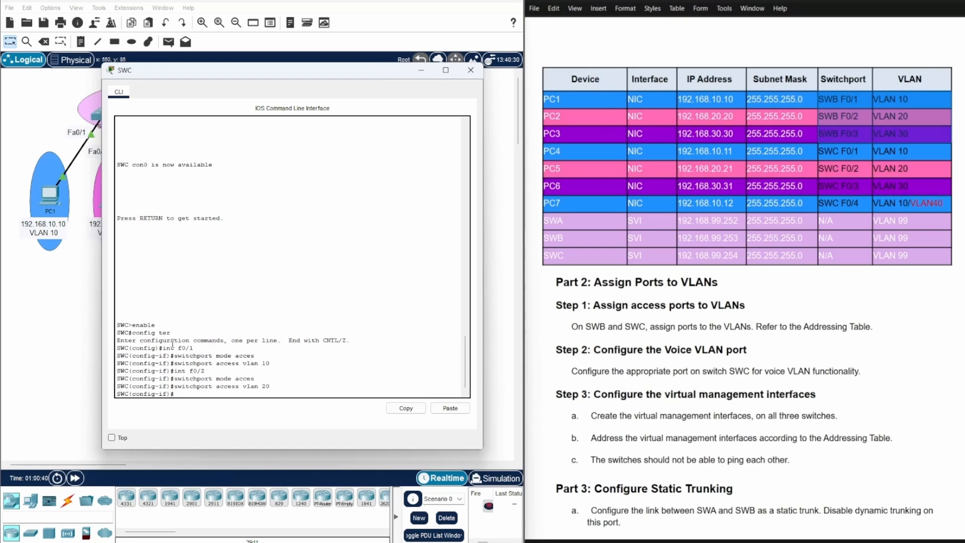
On SWC, enter interface f0/3 and set it to access mode with "switchport mode acces".
key(Up)
key(Up)
key(Up)
text(3)
key(Return)
key(Up)
key(Up)
key(Up)
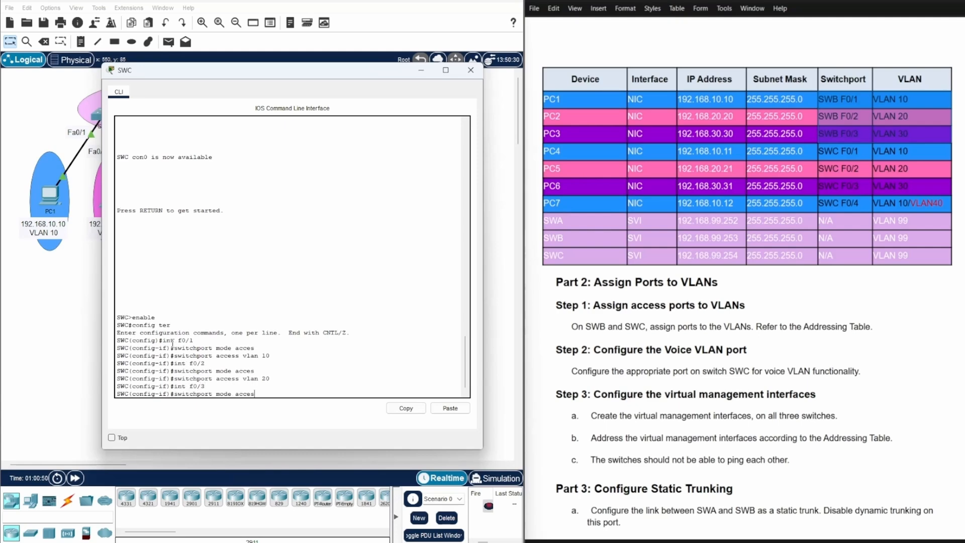
key(Return)
Assign SWC's interface f0/3 to VLAN 30 with "switchport access vlan 30".
key(Up)
key(Up)
key(Up)
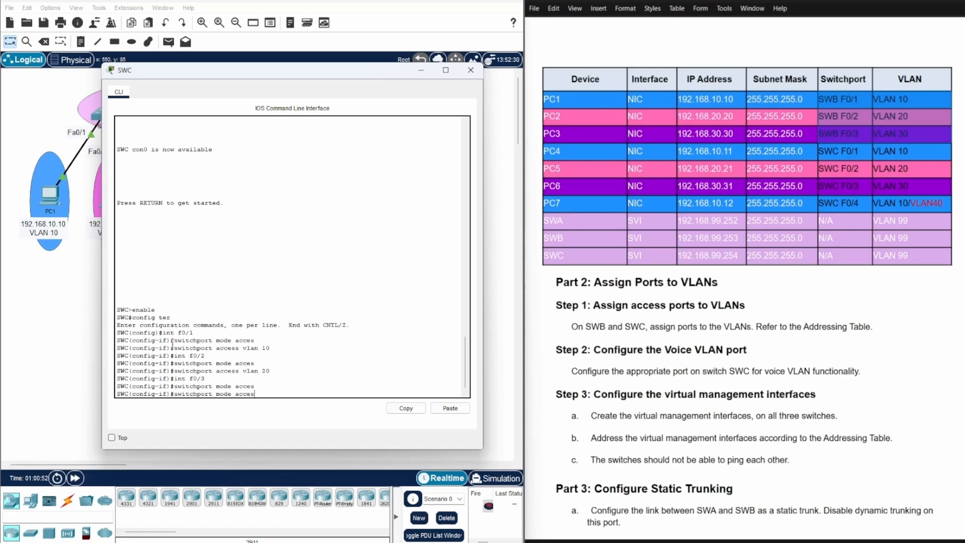
key(BackSpace)
key(BackSpace)
text(30)
key(Return)
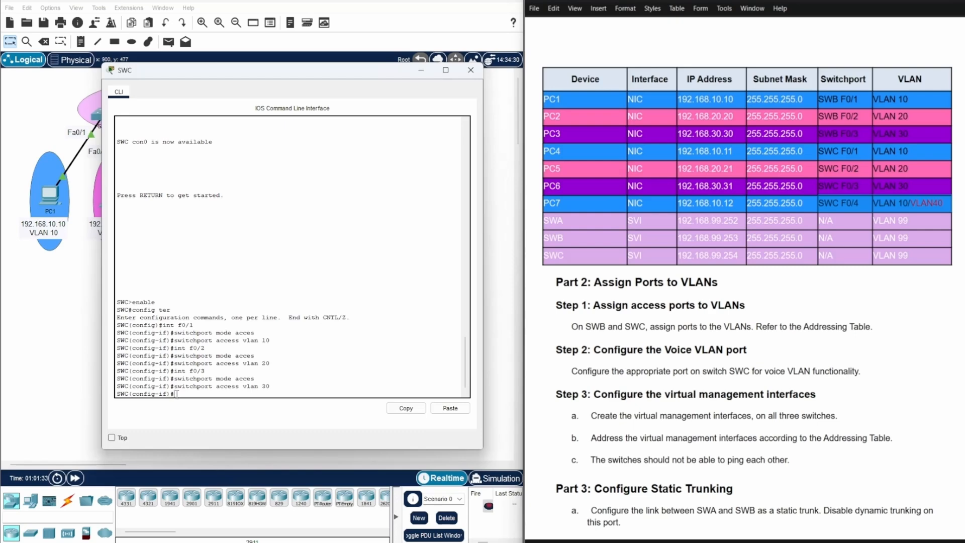
On SWC, enter interface f0/4 and set it to access mode with "switchport mode acces".
key(Up)
key(Up)
key(Up)
key(BackSpace)
text(4)
key(Return)
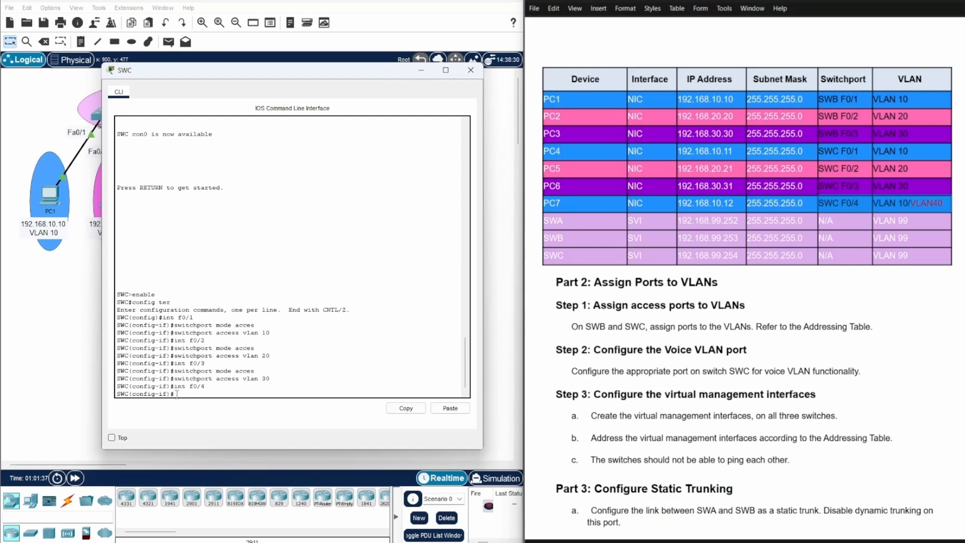
key(Up)
key(Up)
key(Up)
key(Return)
Assign SWC's interface f0/4 to data VLAN 10 with "switchport access vlan 10".
key(Up)
key(Up)
key(Up)
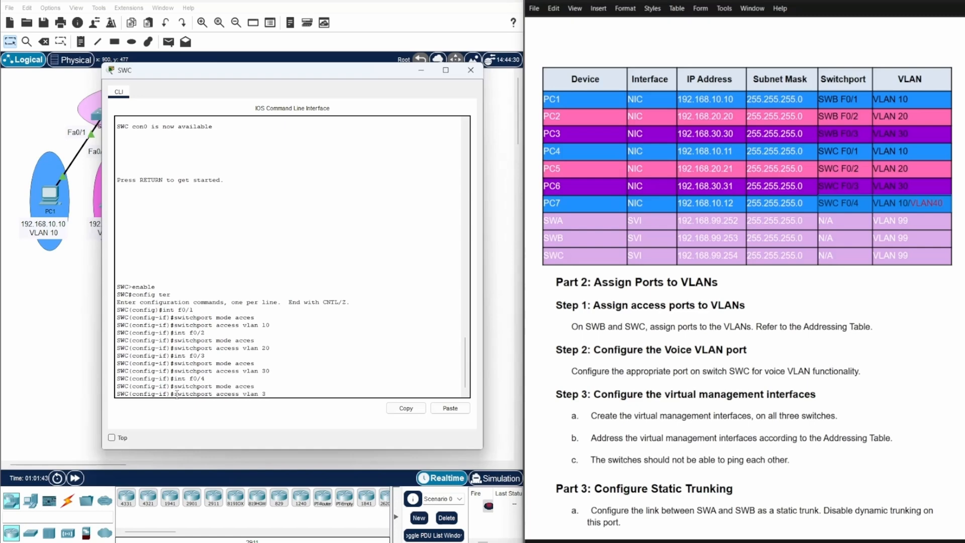
key(BackSpace)
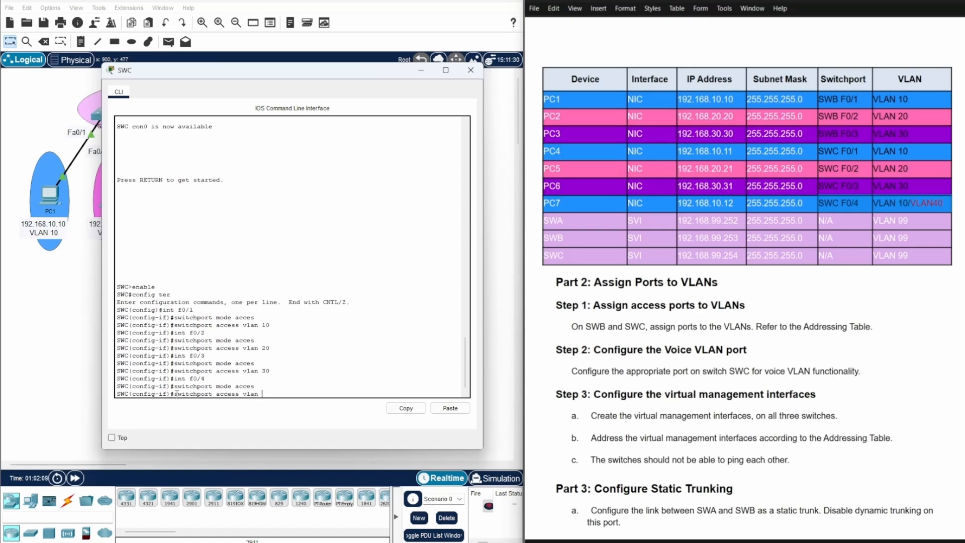
text(10)
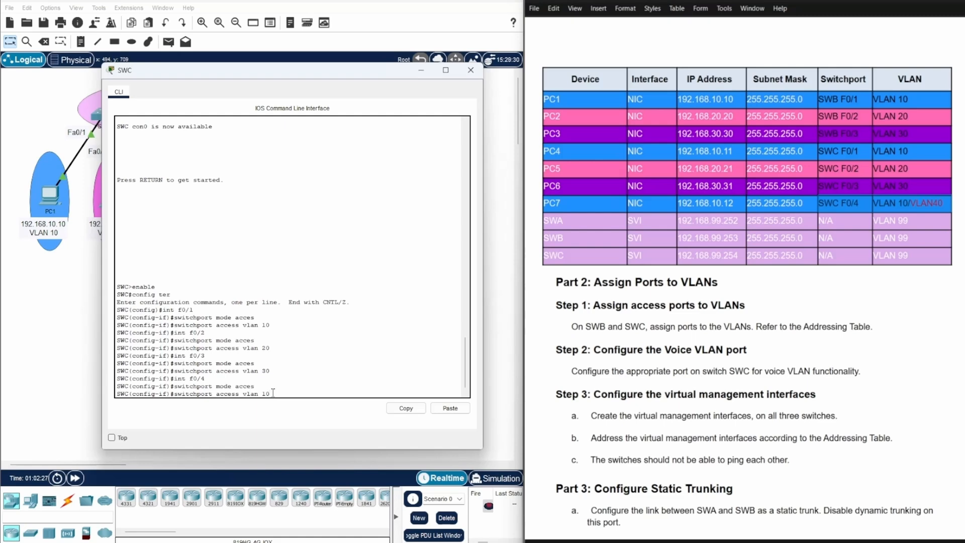
key(Return)
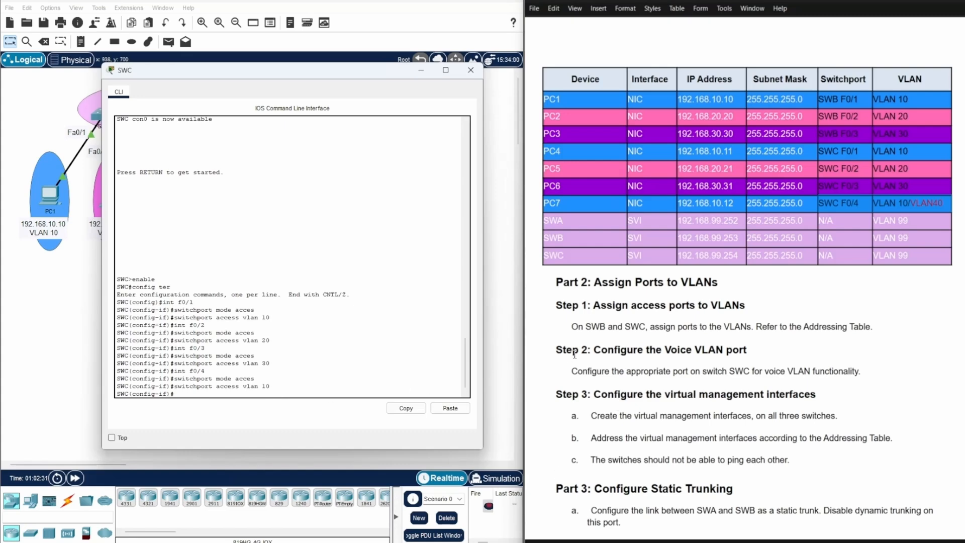
Configure SWC's interface f0/4 for voice with "mls qos trust cos" and "switchport voice vlan 40".
click(573, 372)
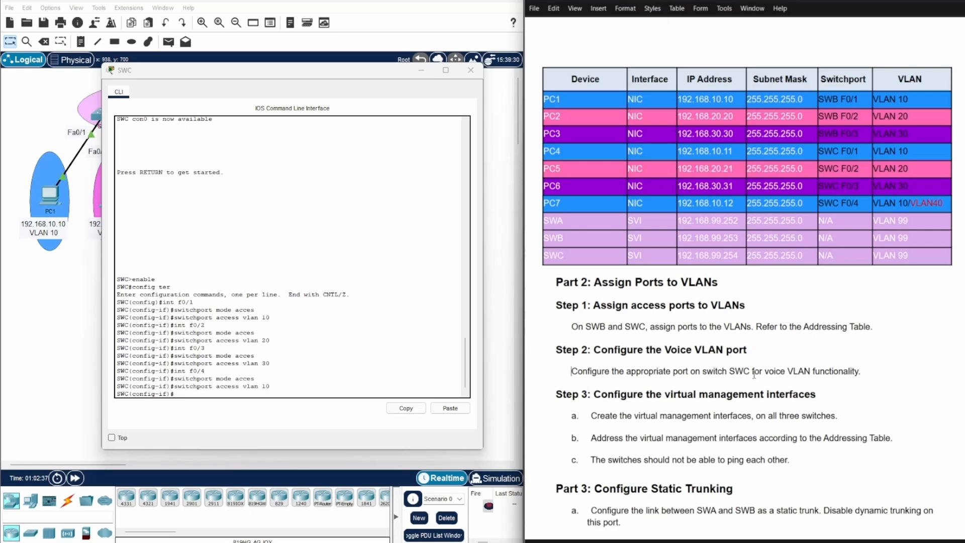
click(176, 394)
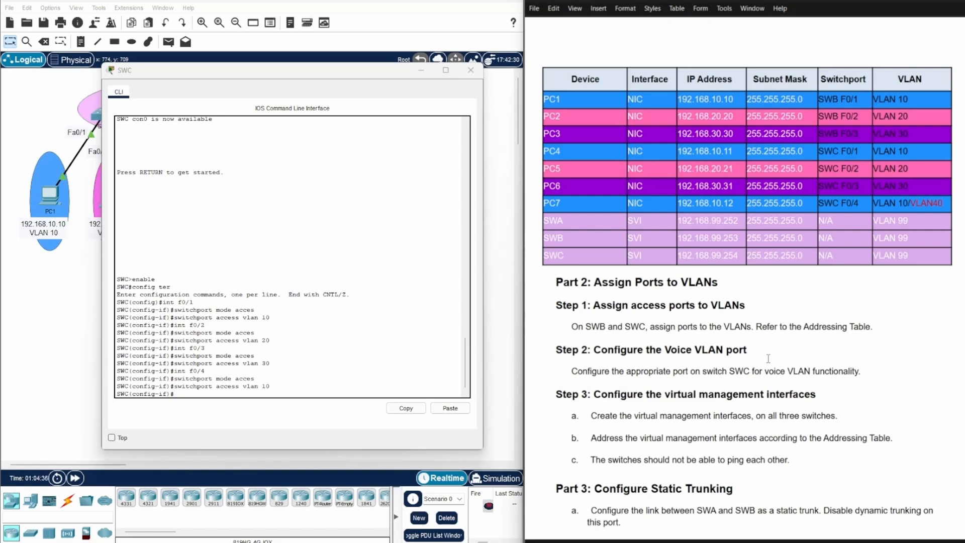
click(173, 392)
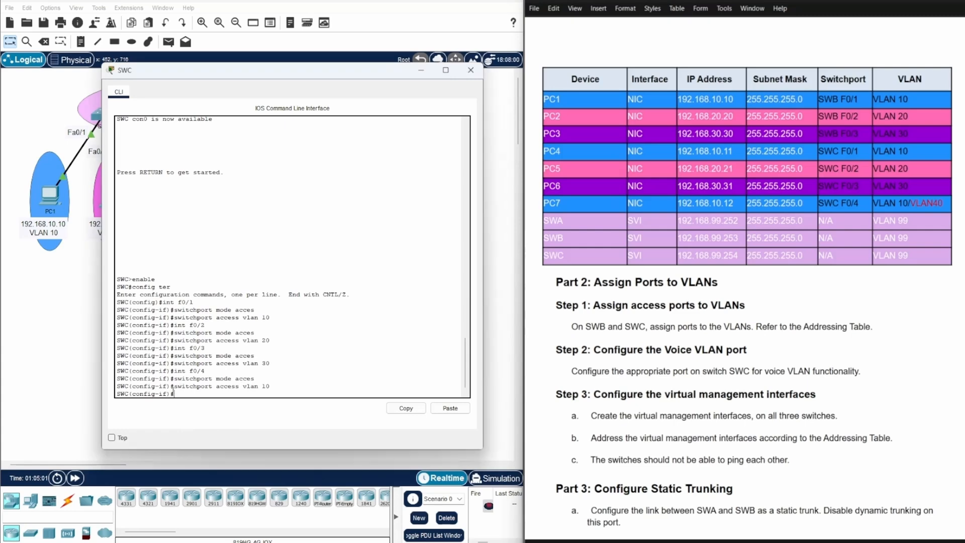
text(mls qos trust cos)
key(Return)
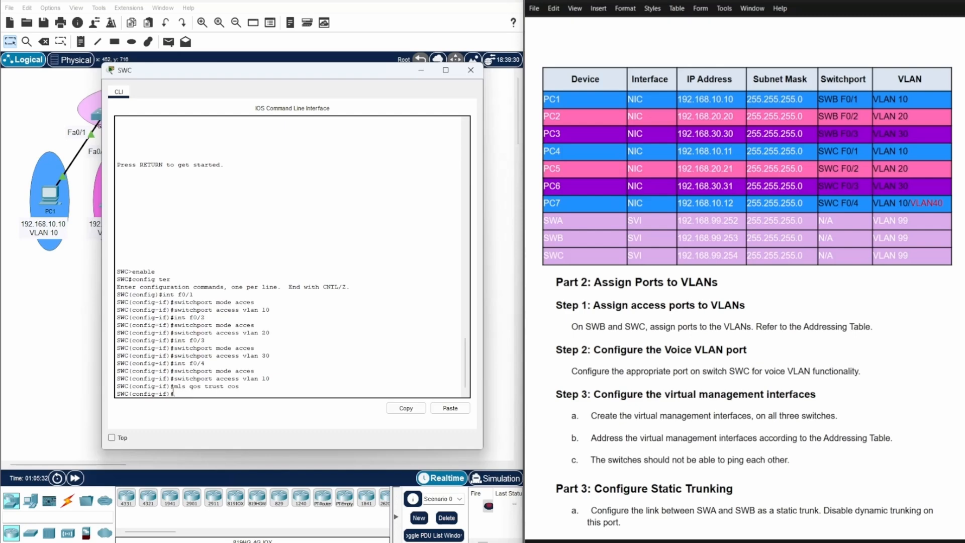
text(switchport voice vlan 40)
key(Return)
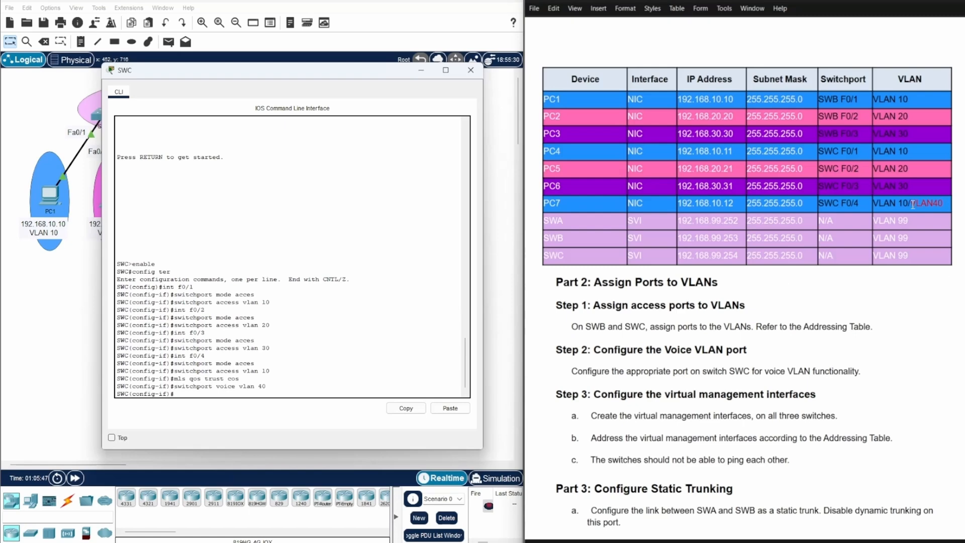
Highlight PC7's VLAN40 entry and the SWA, SWB and SWC management rows in the Addressing Table for review.
drag(913, 205, 944, 204)
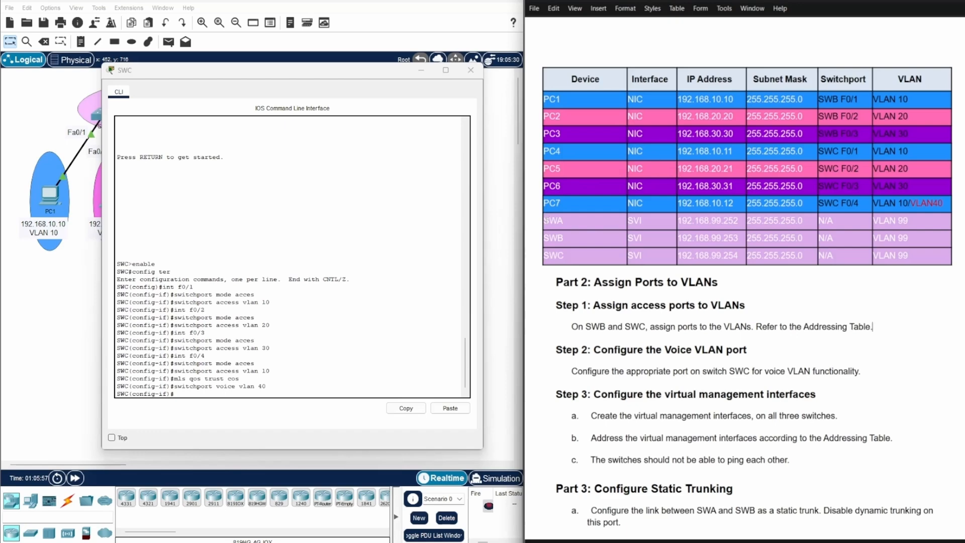
drag(545, 220, 900, 254)
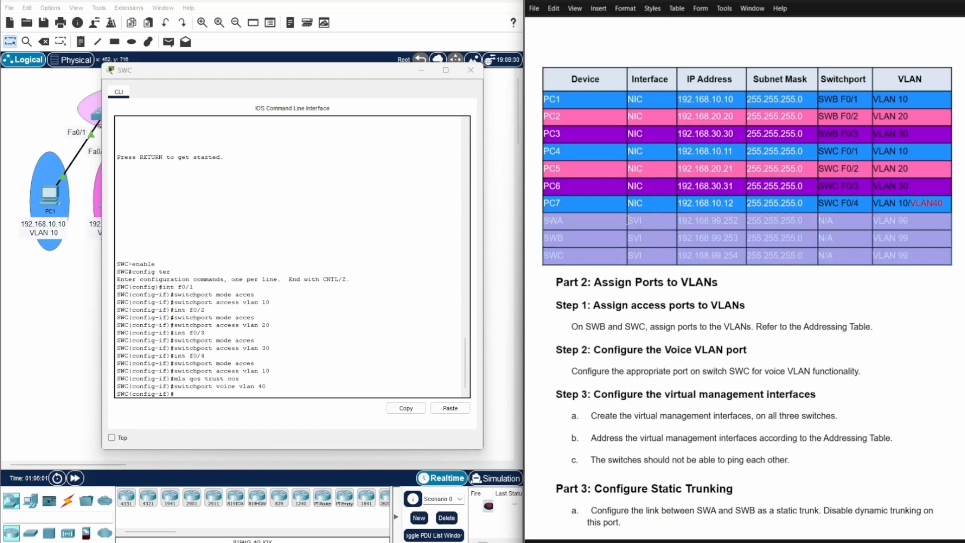
click(854, 394)
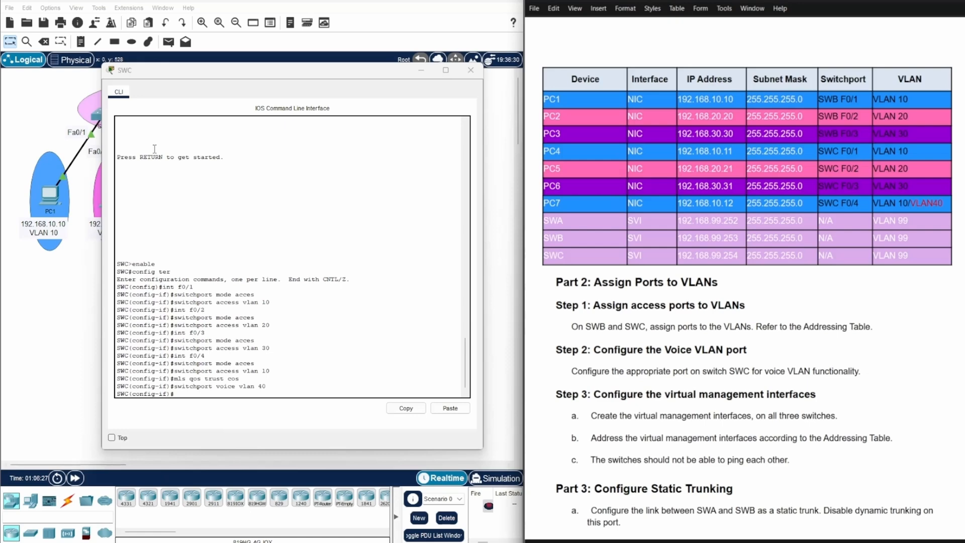
Minimize the SWC window, open the SWA command line and enter global configuration mode with "enable" and "config ter".
click(423, 71)
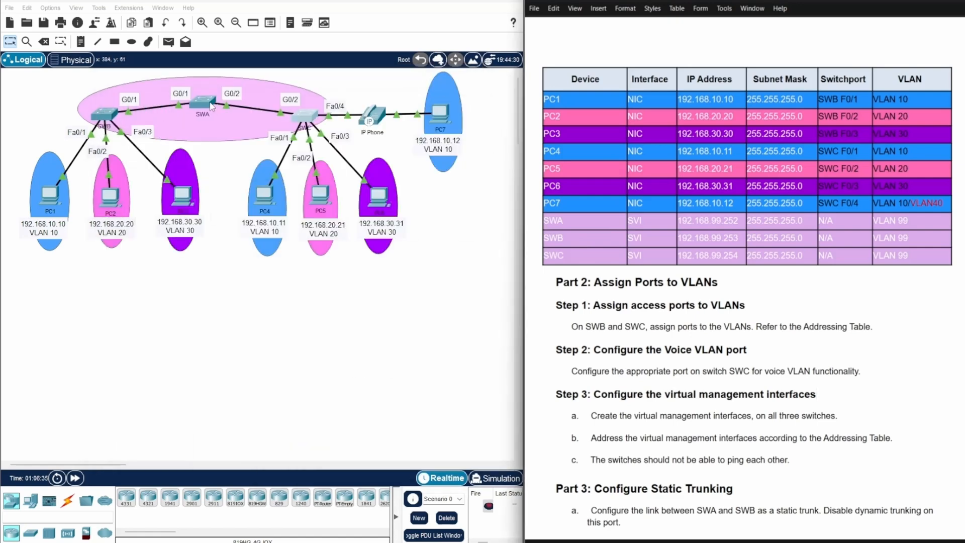
click(210, 104)
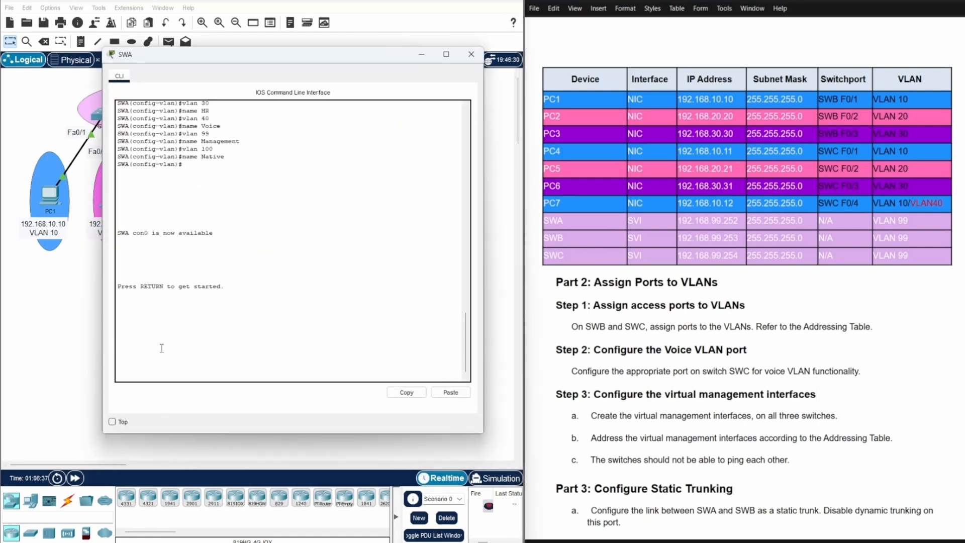
key(Return)
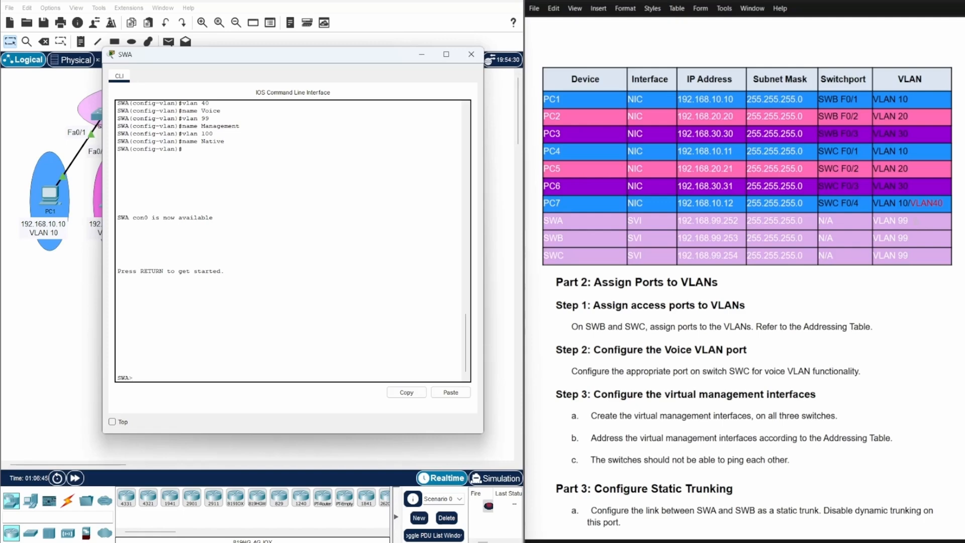
drag(914, 222, 874, 221)
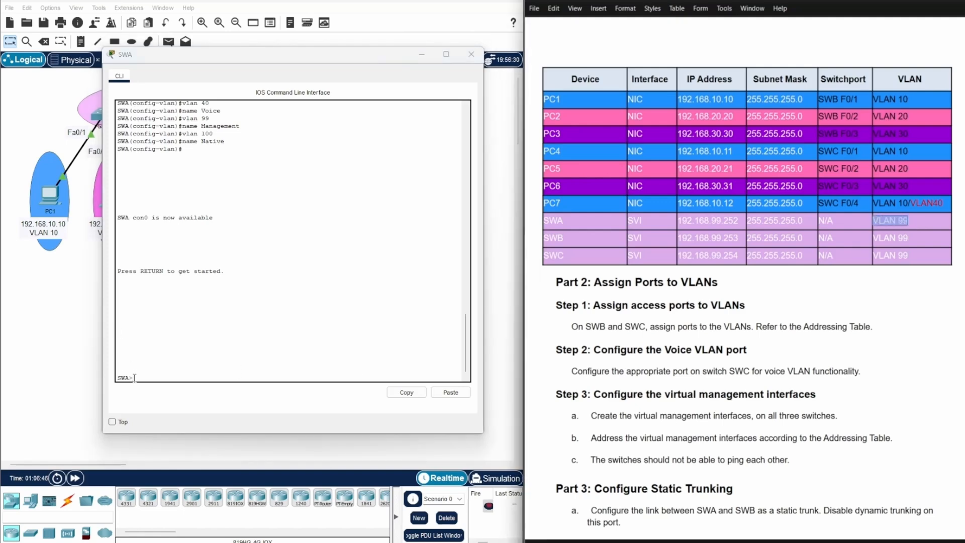
click(134, 378)
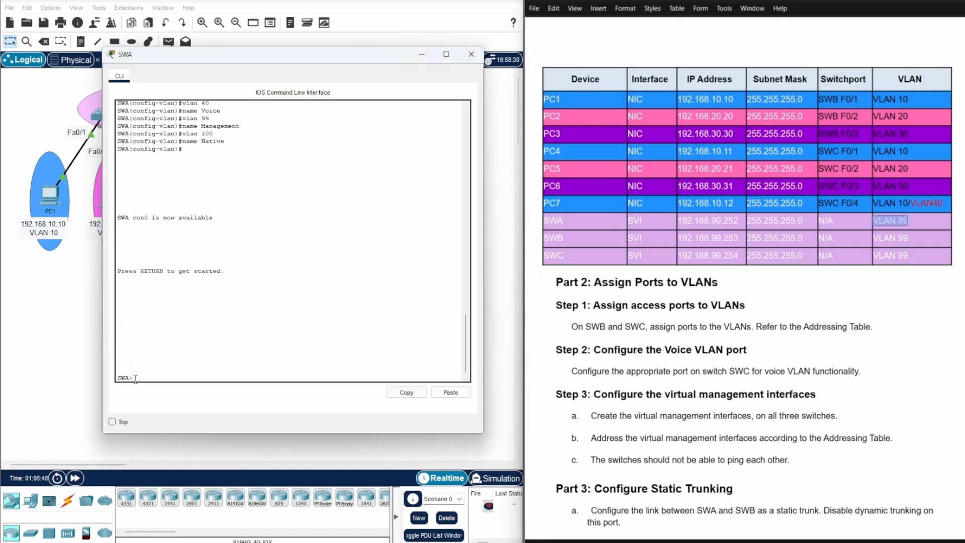
text(enable)
key(Return)
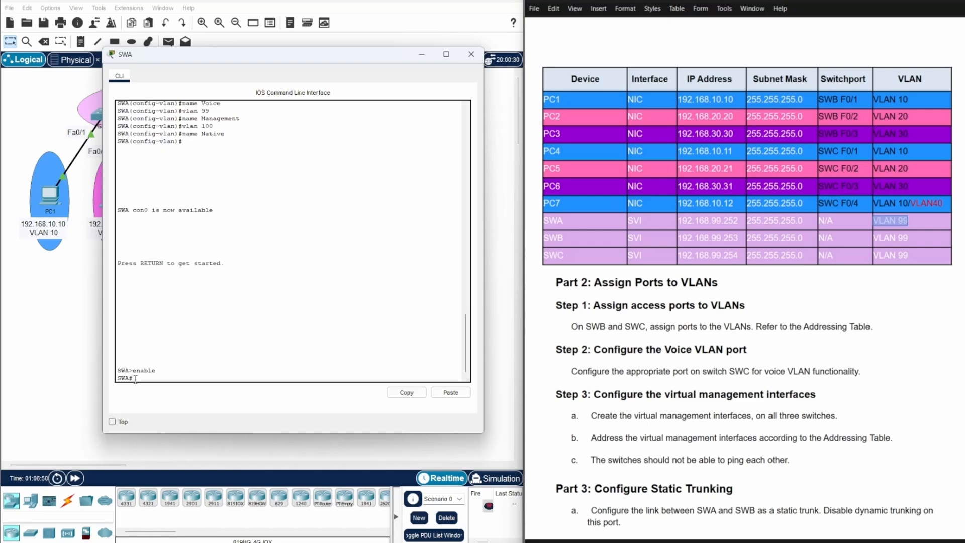
text(config ter)
key(Return)
Create SWA's virtual management interface with "interf vlan 99".
text(interf)
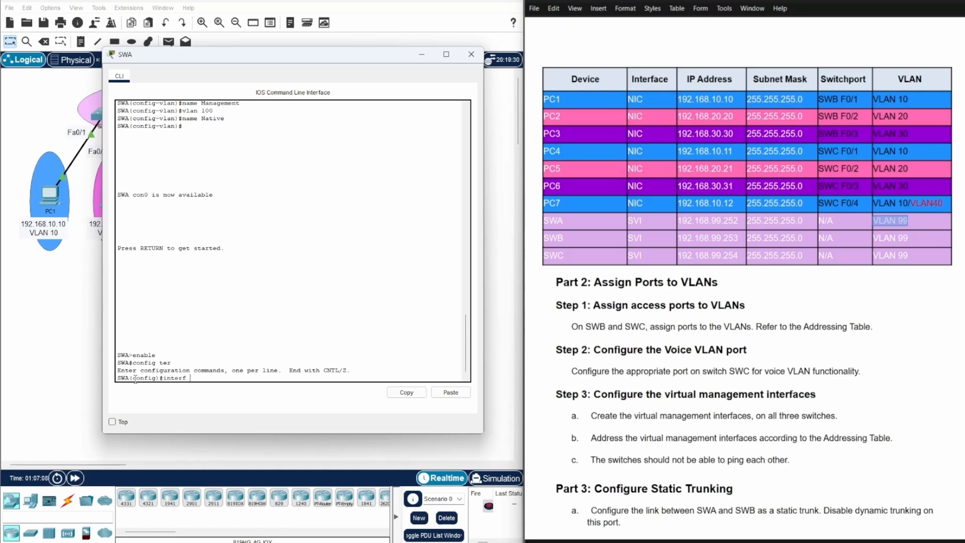
text( vlan 99)
key(Return)
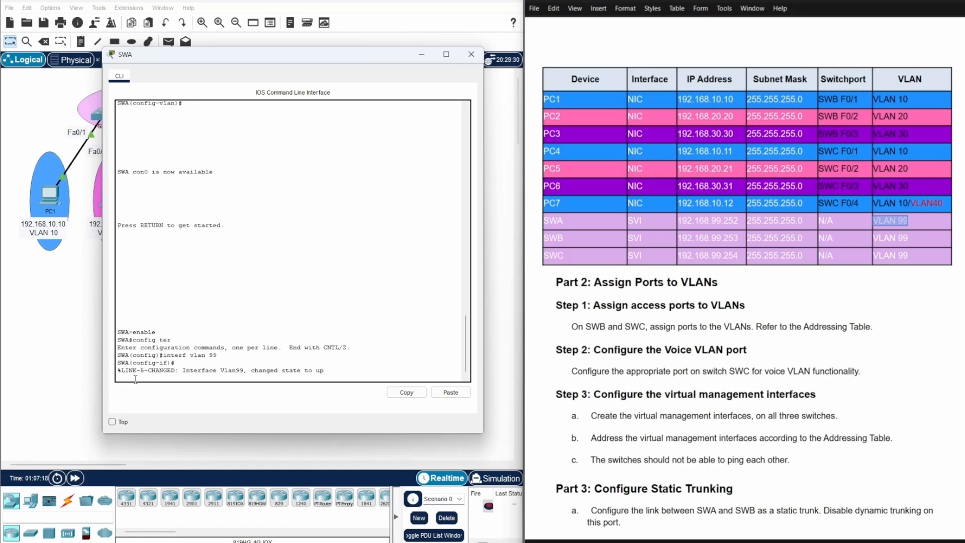
key(Return)
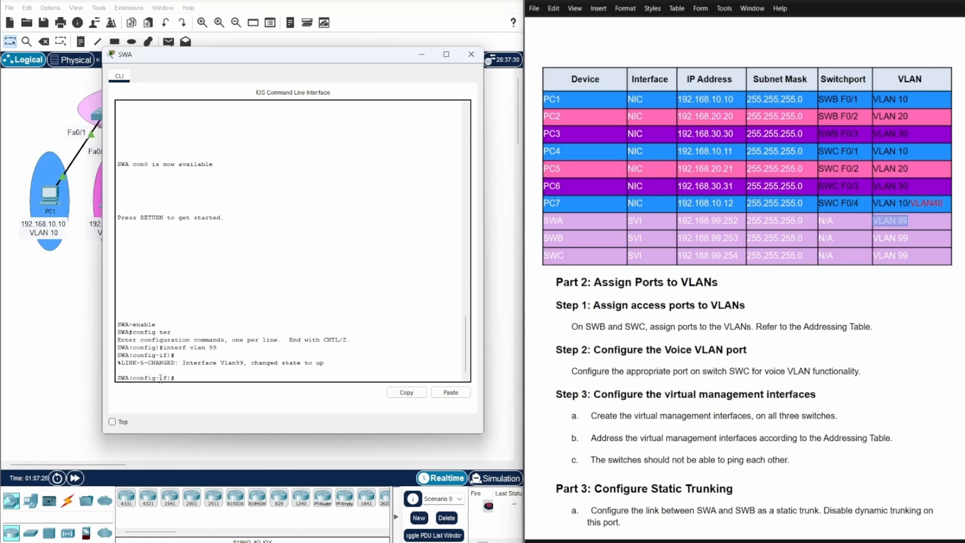
Give SWA's VLAN 99 interface the address 192.168.99.252 with mask 255.255.255.0 and enable it with "no sh".
double_click(161, 378)
click(178, 377)
text(ip add 192.168.99)
text(252 255)
text(.255.255.0)
key(Return)
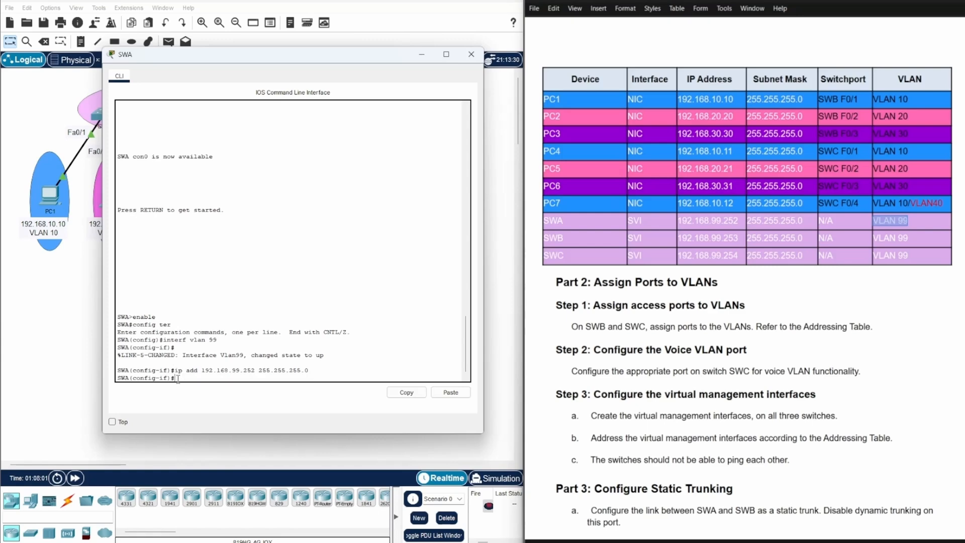
text(no sh)
key(Return)
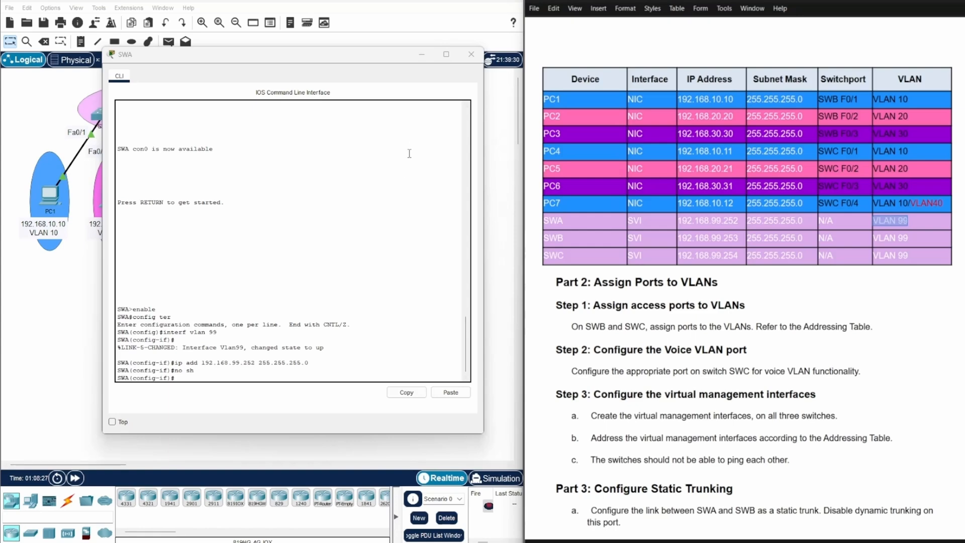
Switch to the SWB command line, re-enter global configuration mode with "config ter" and create the management interface with "interface vlan 99".
click(420, 54)
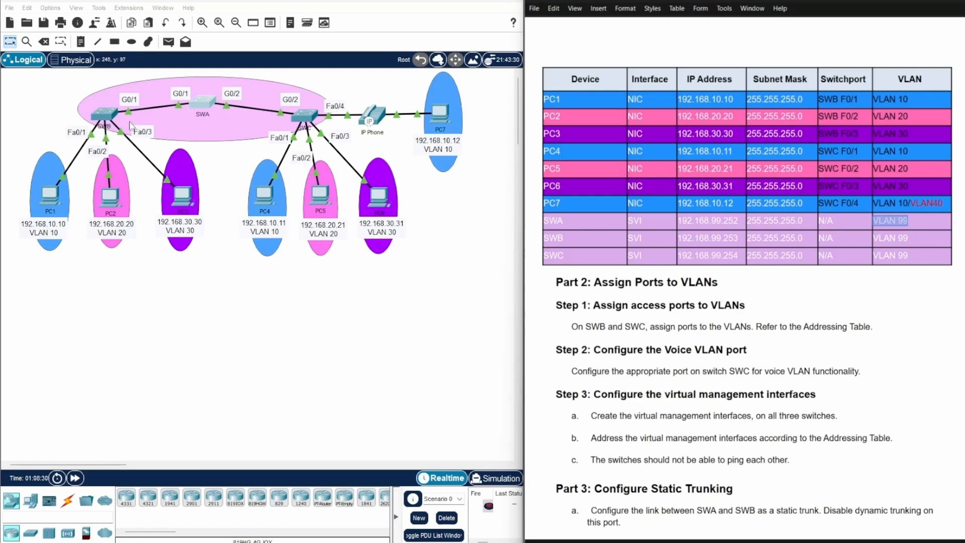
click(102, 116)
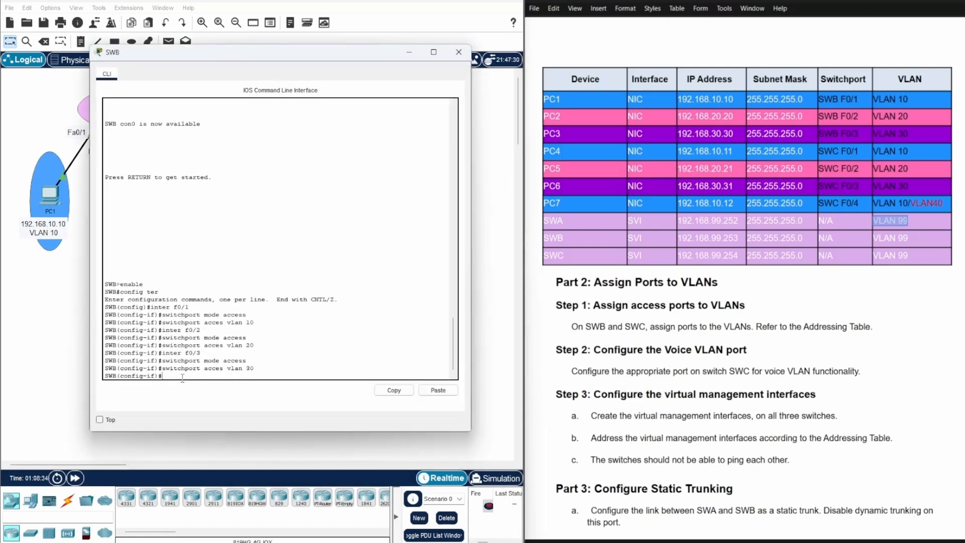
key(ctrl+z)
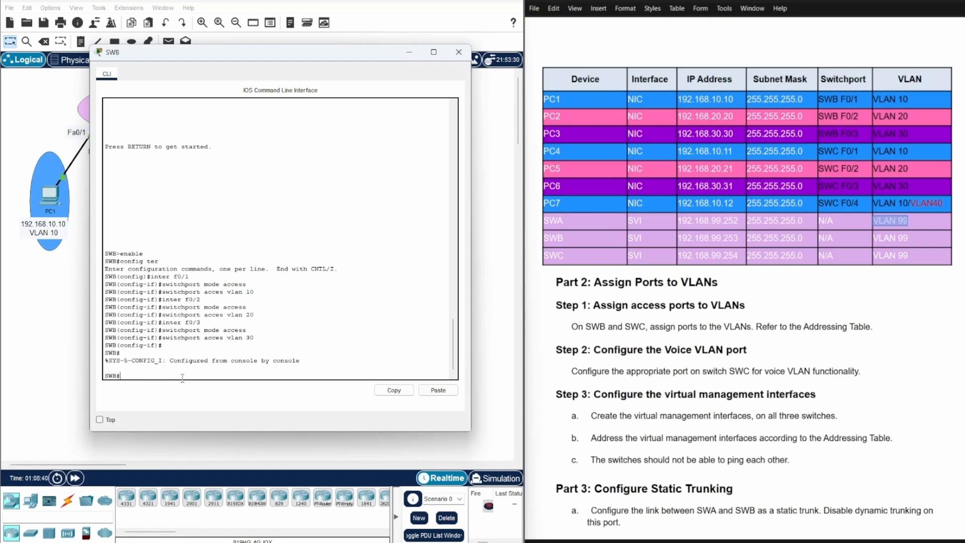
text(config ter)
key(Return)
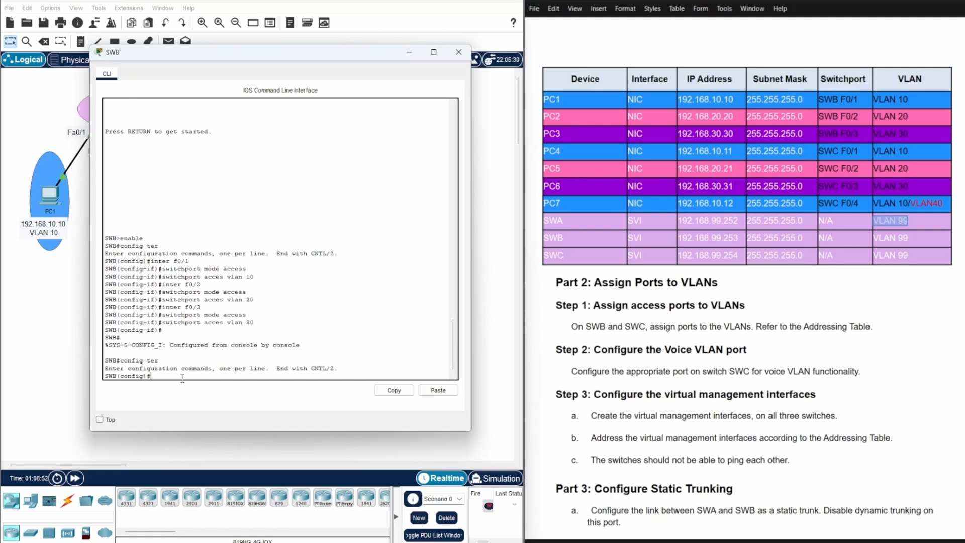
text(interface vlan 99)
key(Return)
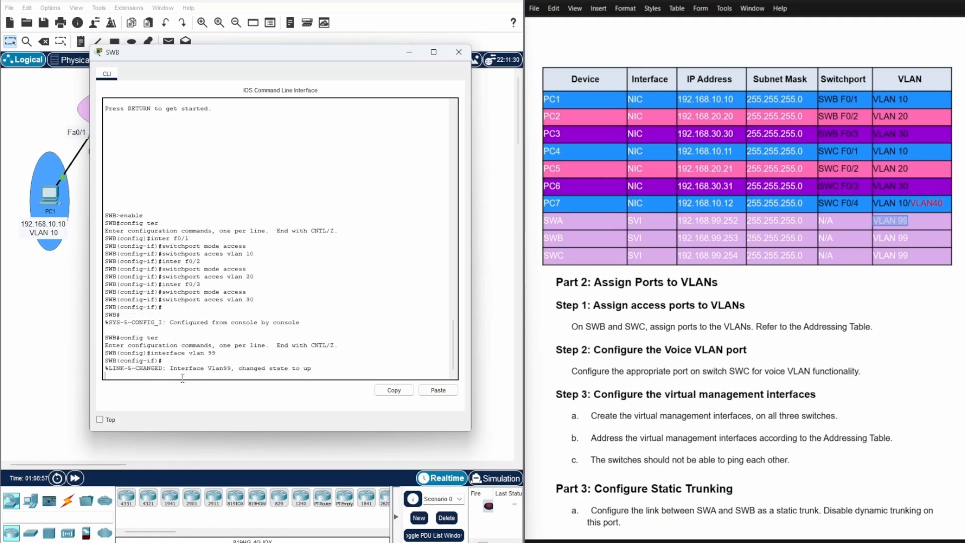
Give SWB's VLAN 99 interface the address 192.168.99.253 with mask 255.255.255.0 and enable it with "no sh".
key(Return)
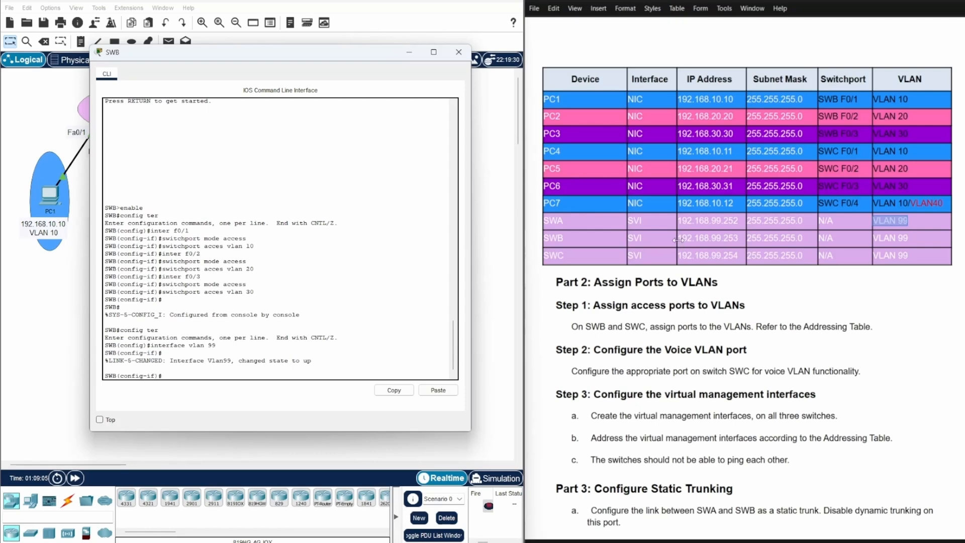
drag(679, 239, 800, 238)
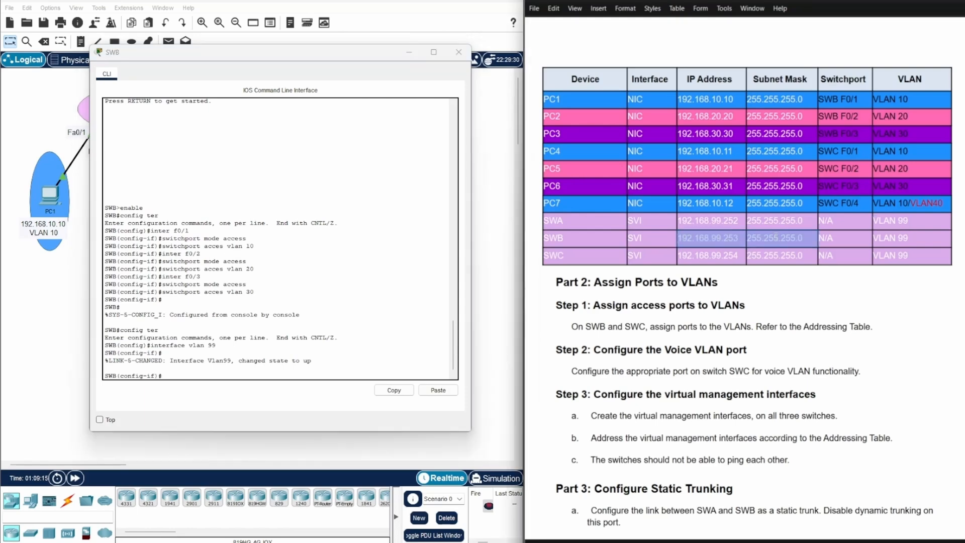
click(169, 375)
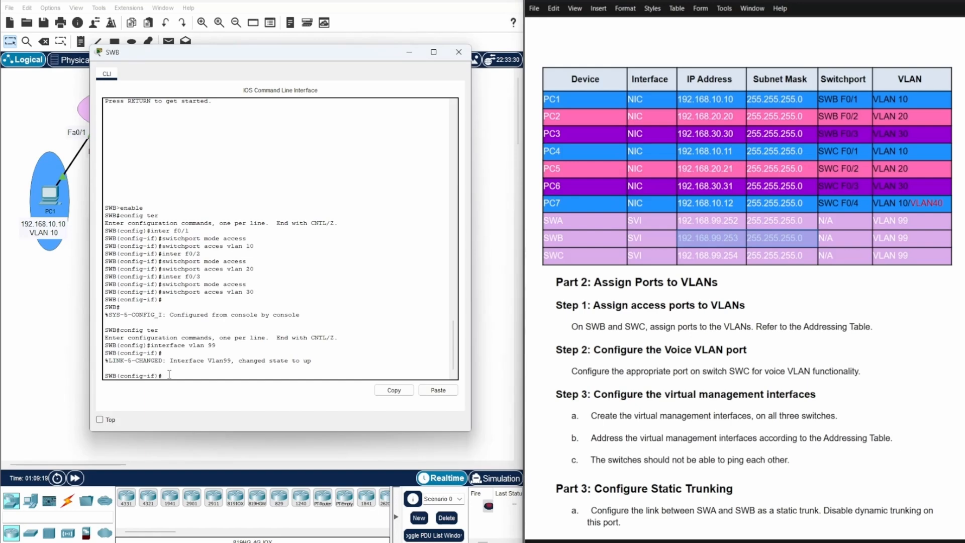
text(ipp add 192.168.99.253 255.255.255.0)
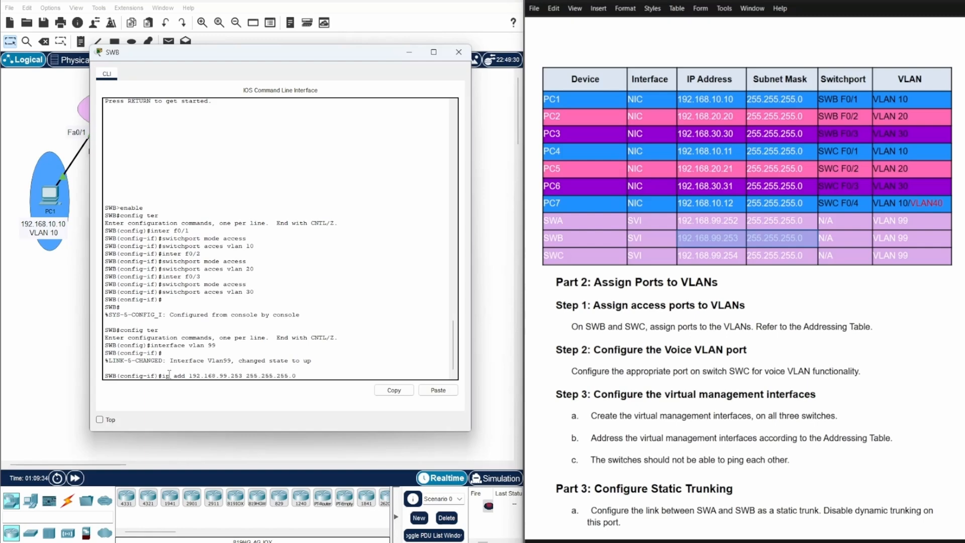
key(Return)
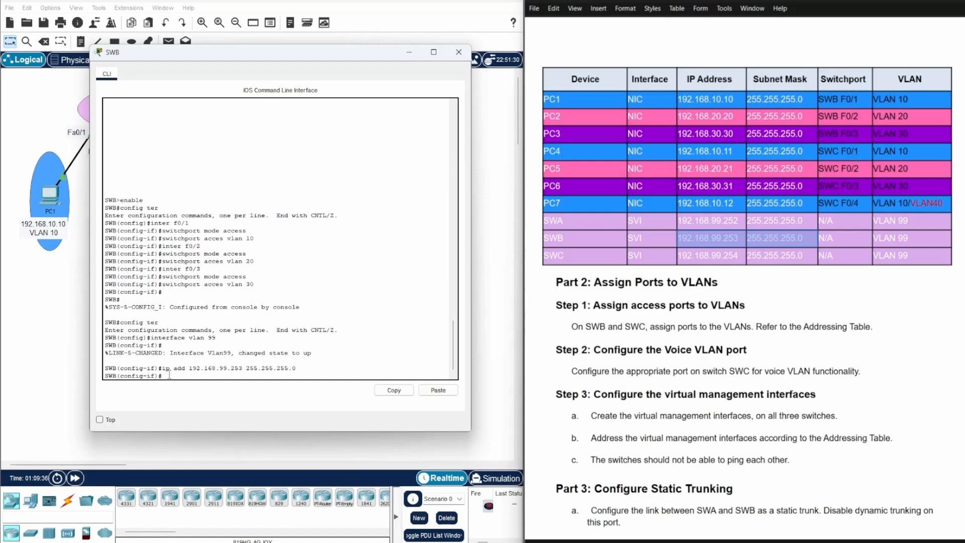
text(no sh)
key(Return)
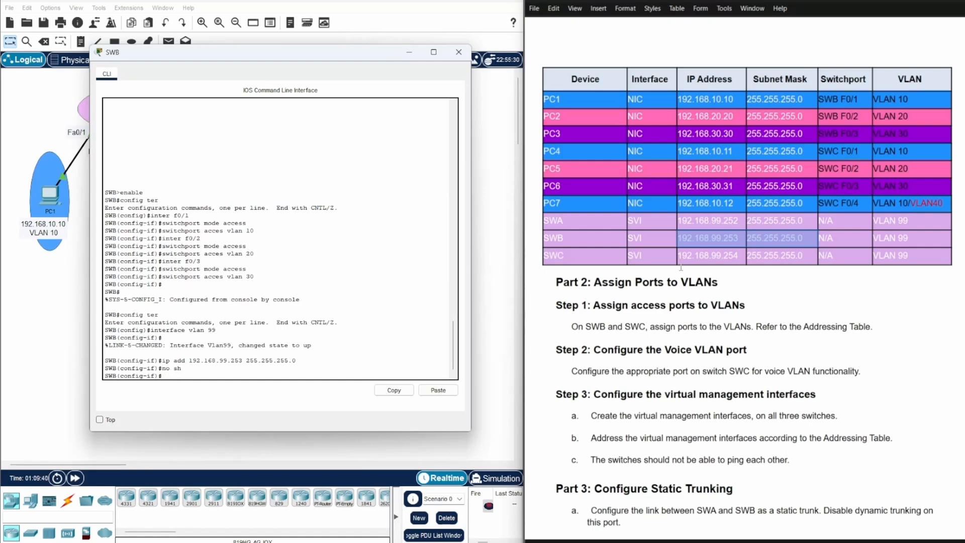
Switch to the SWC command line, re-enter global configuration mode with "config ter" and create the management interface with "interf vlan 99".
drag(677, 258, 813, 256)
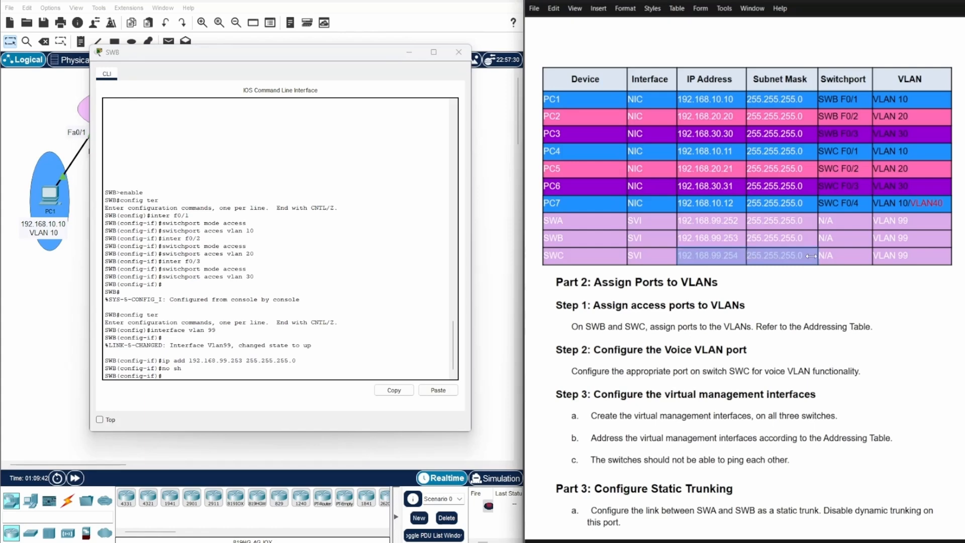
click(407, 52)
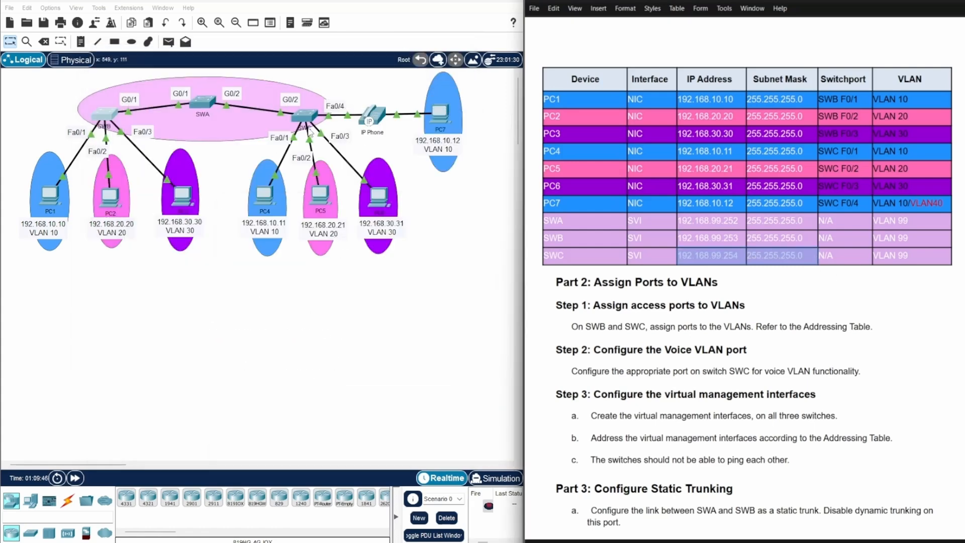
click(303, 115)
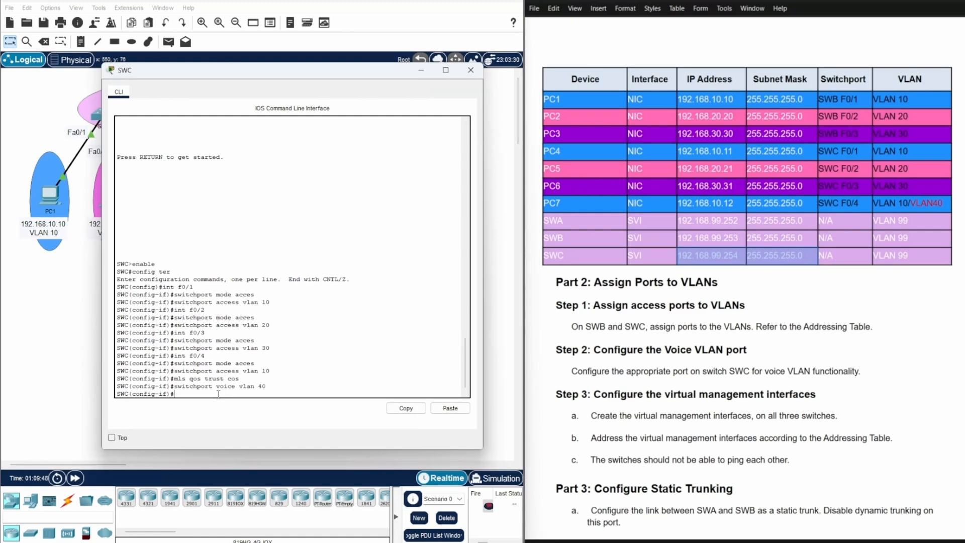
key(ctrl+z)
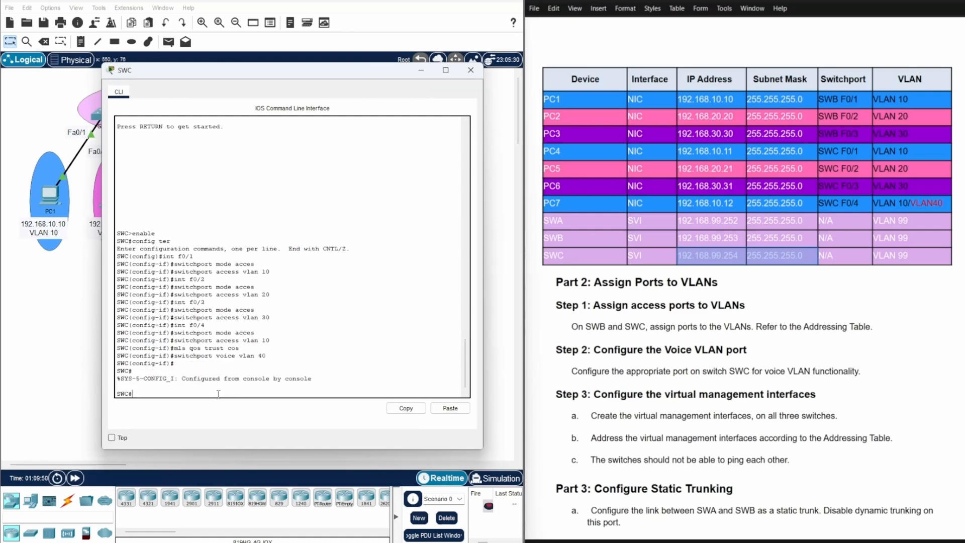
text(config ter)
key(Return)
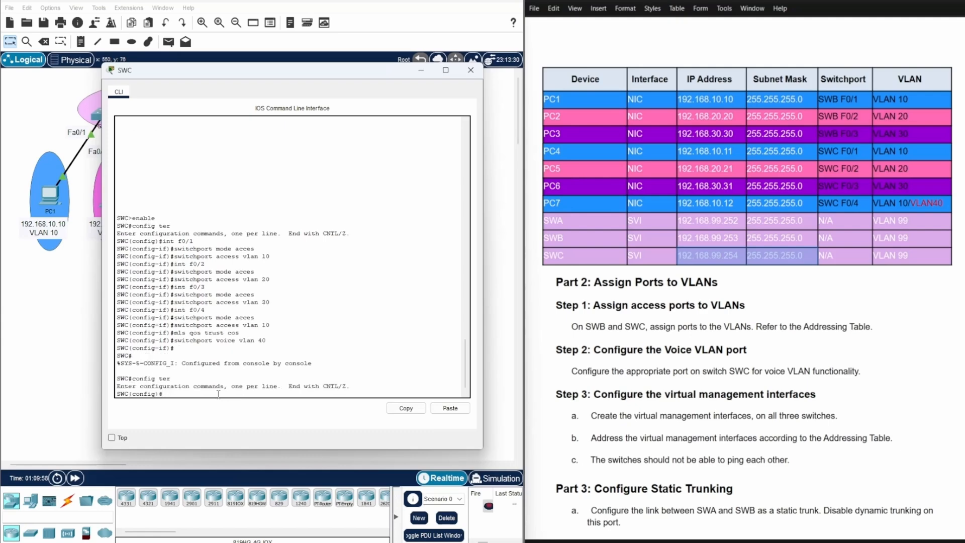
text(interf vlan 99)
key(Return)
key(Return)
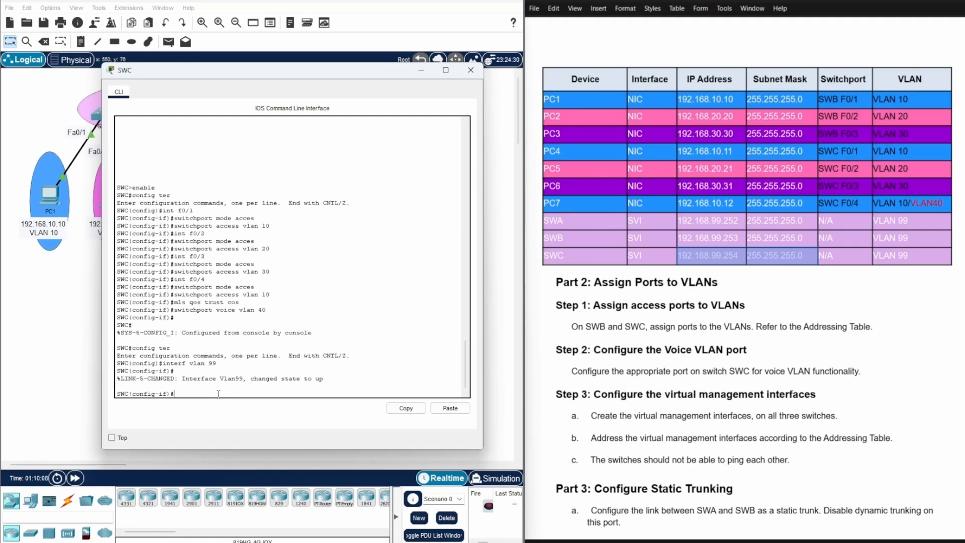
Give SWC's VLAN 99 interface the address 192.168.99.254 with mask 255.255.255.0 and enable it with "no sh".
text(ip add 192.168.99.254 255.255.255.0)
key(Return)
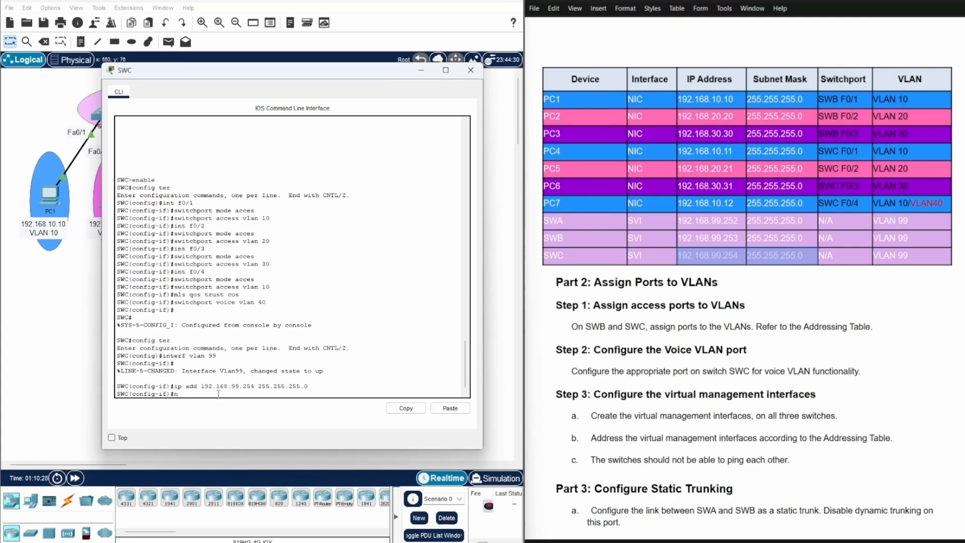
text(no sh)
key(Return)
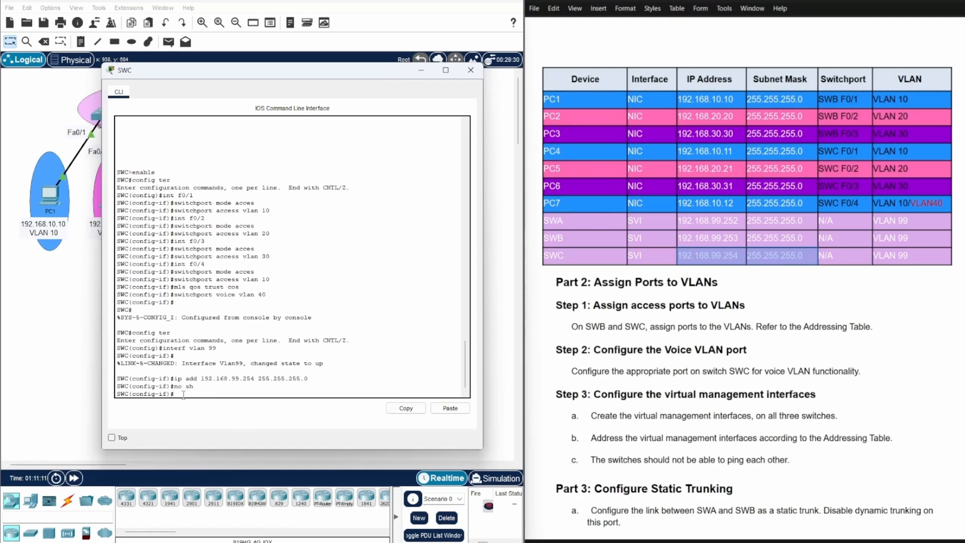
Leave configuration mode on SWC and test connectivity to SWA with "ping 192.168.99.252".
key(ctrl+z)
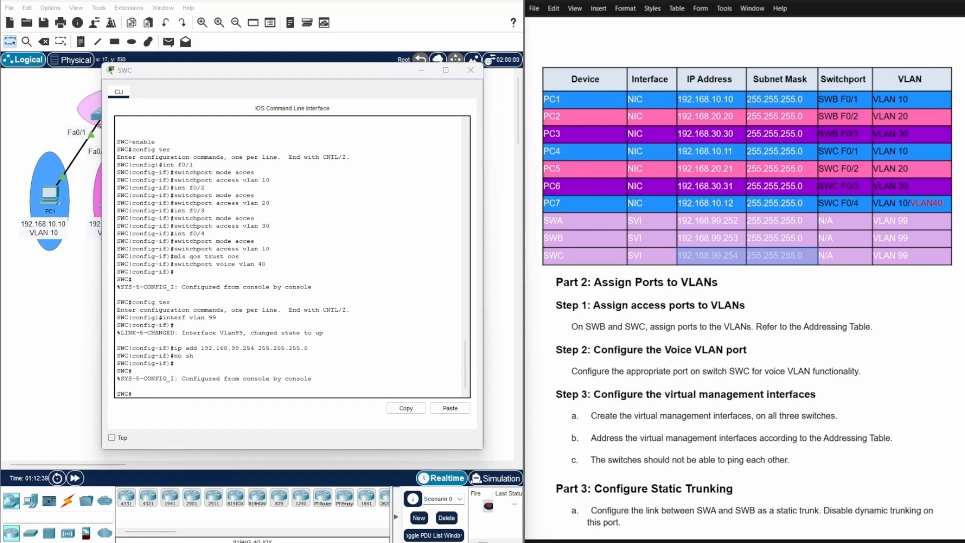
click(134, 394)
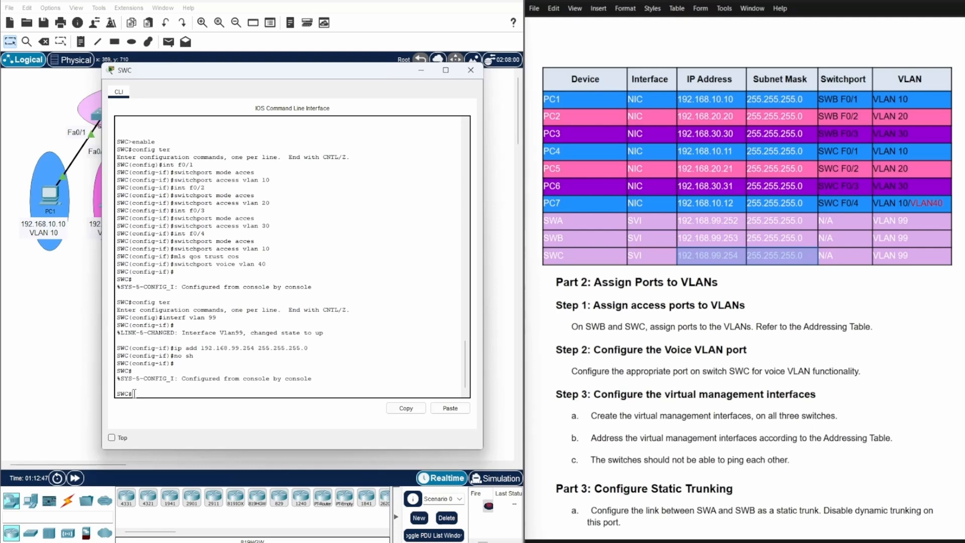
text(ping 192.168.99.252)
key(Return)
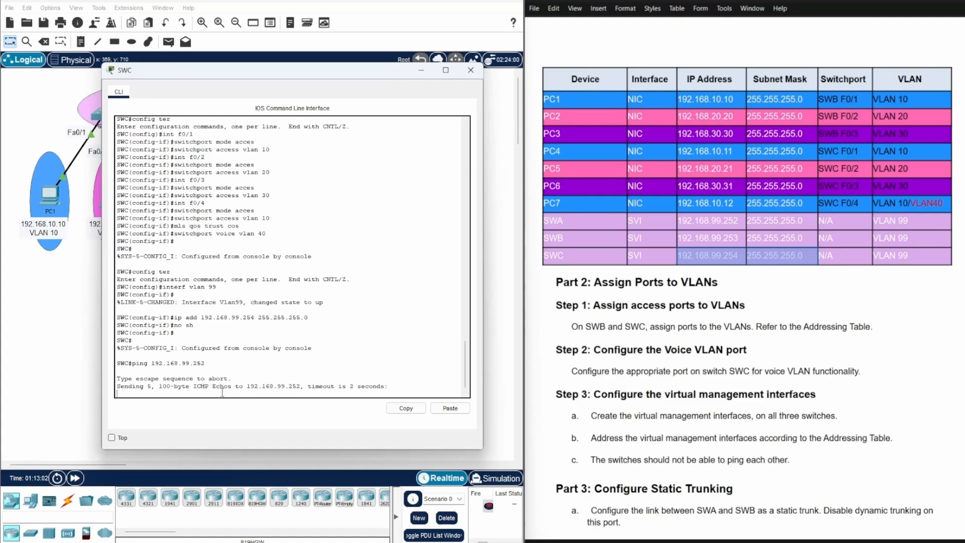
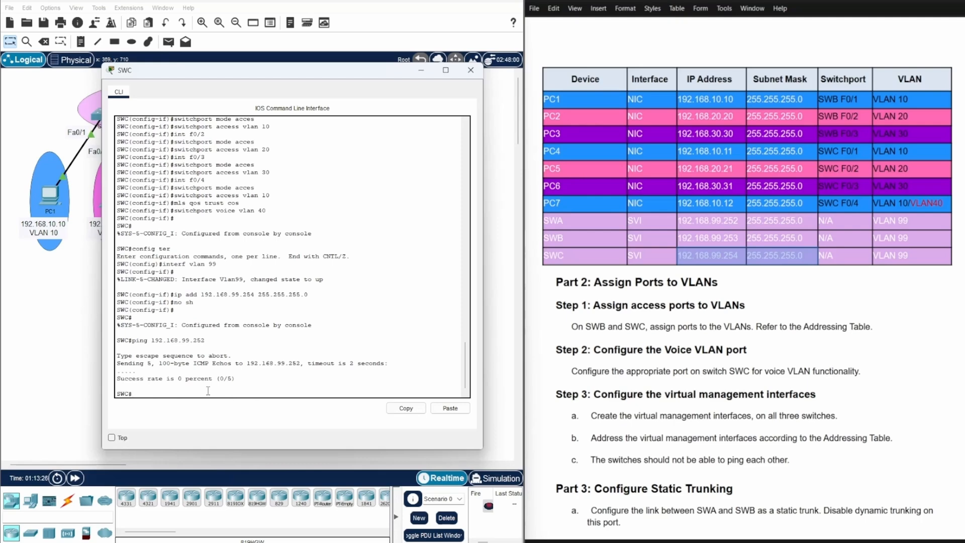
Test connectivity from SWC to SWB by editing the previous command into "ping 192.168.99.253".
key(Up)
key(Up)
key(Down)
key(BackSpace)
text(3)
key(Return)
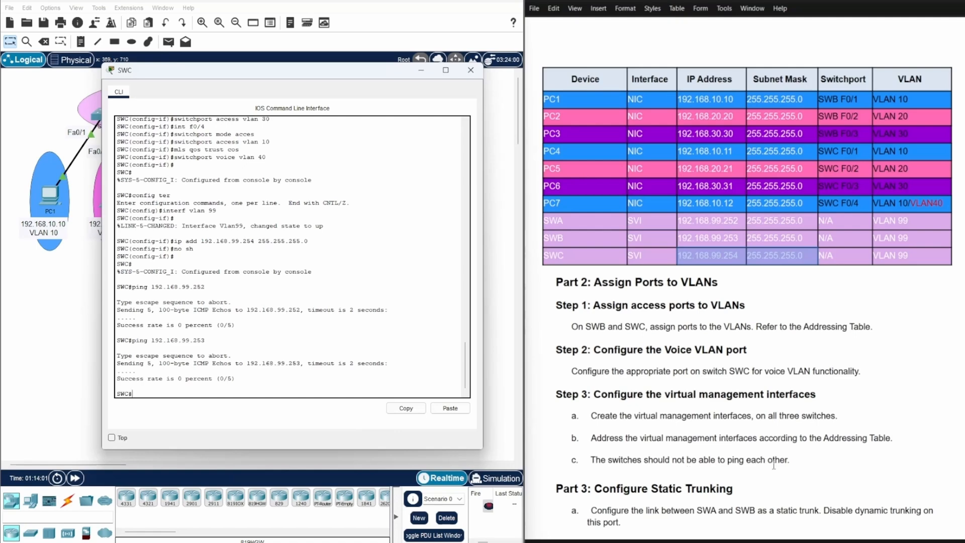
Review the trunking instructions, switch to the SWA command line and re-enter global configuration mode with "config ter".
scroll(799, 425, down, 2)
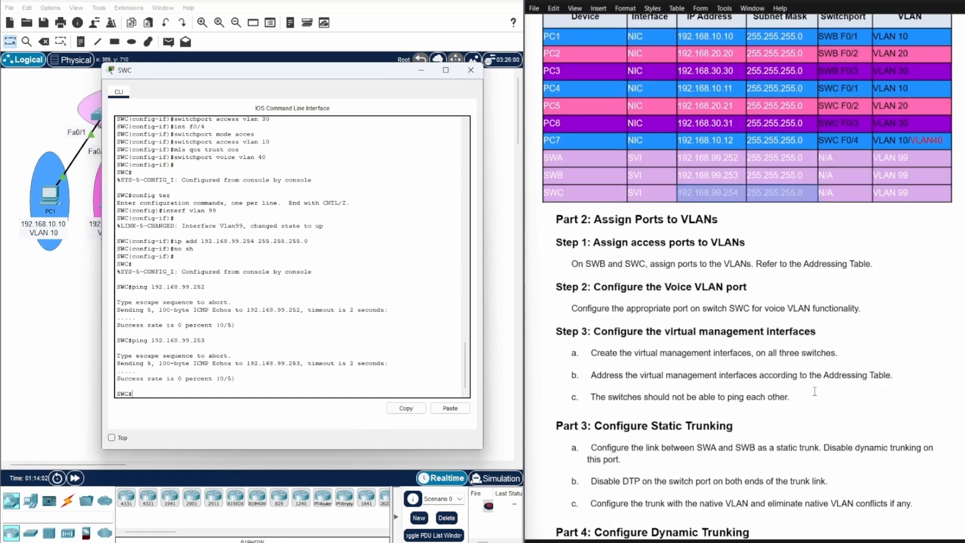
scroll(821, 363, down, 5)
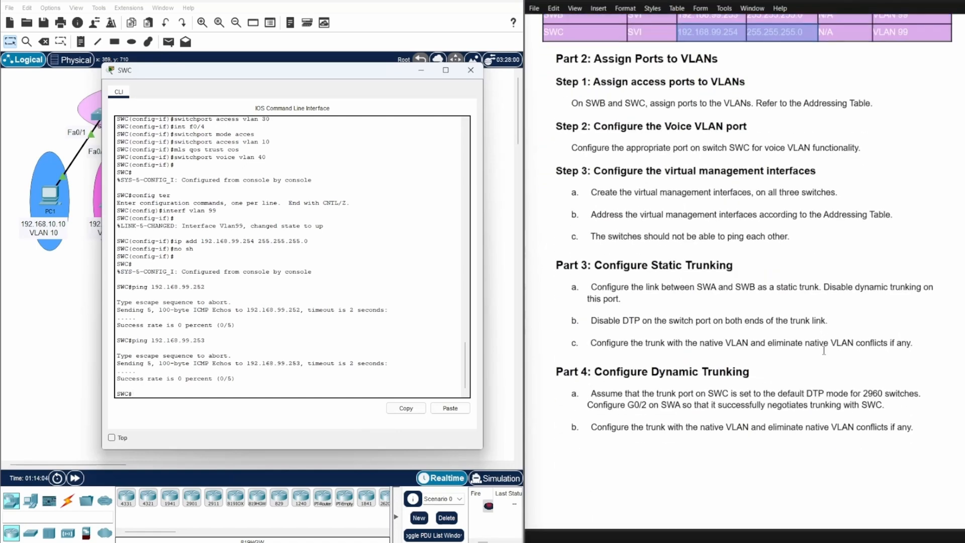
scroll(824, 351, up, 1)
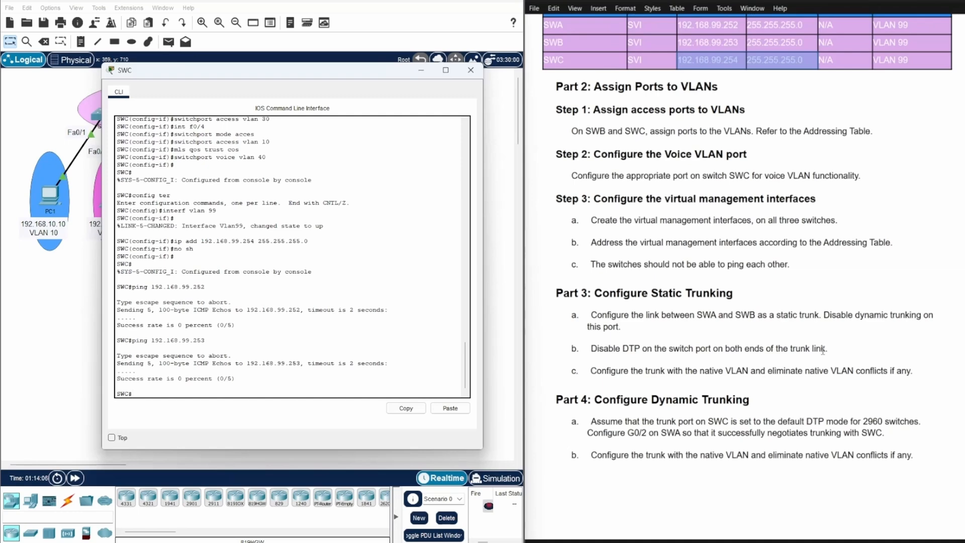
click(922, 456)
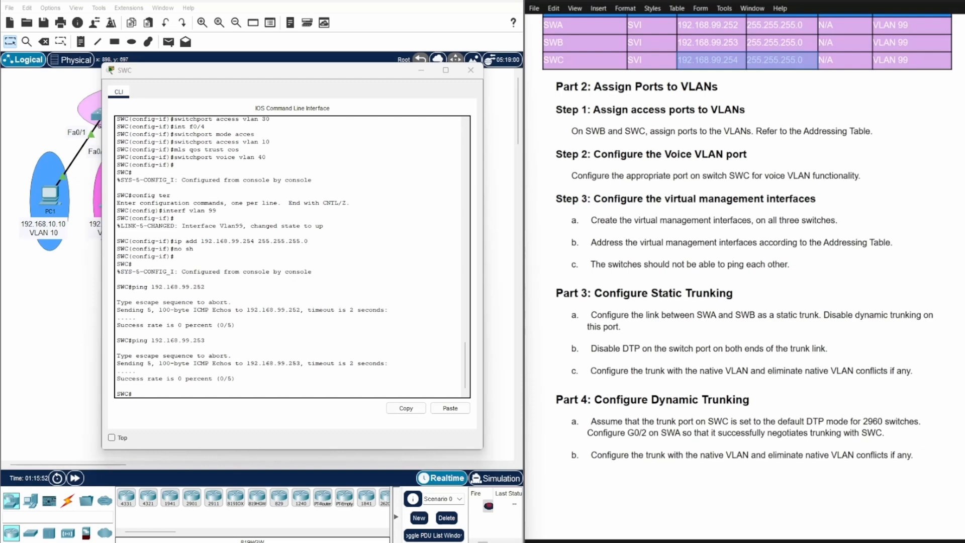
click(422, 71)
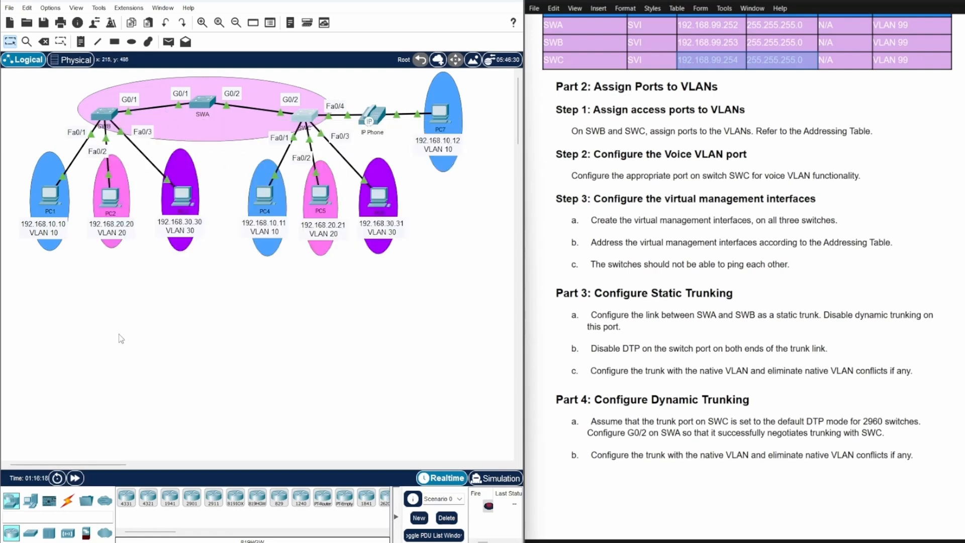
click(203, 103)
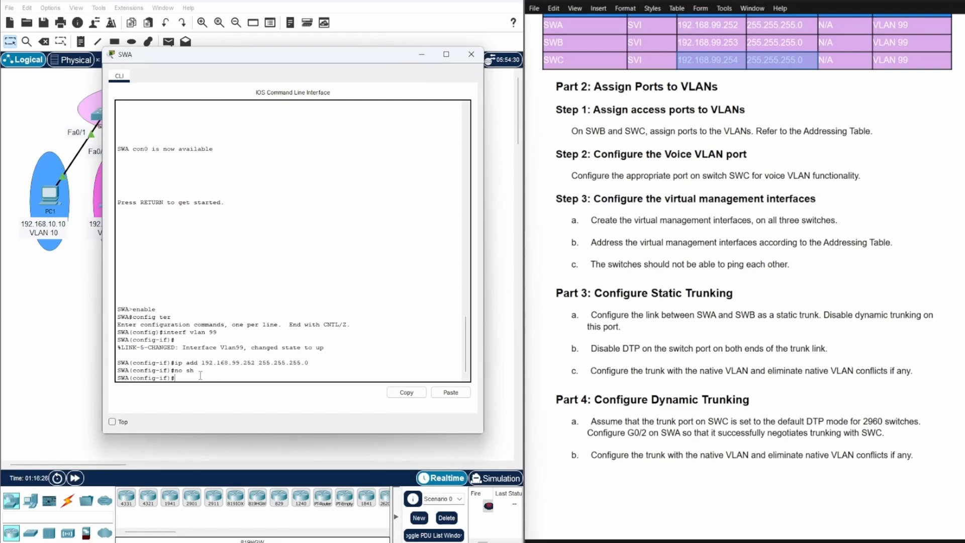
key(ctrl+z)
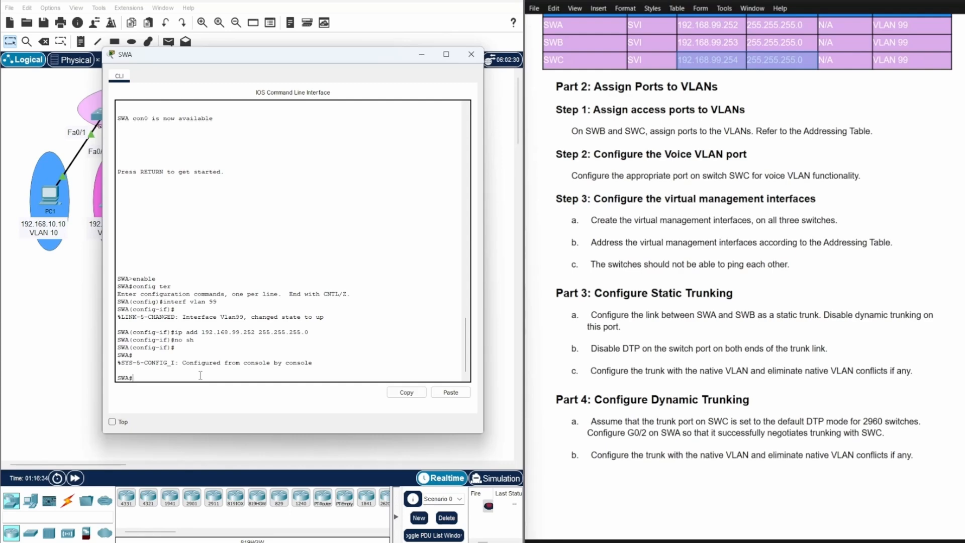
text(config ter)
key(Return)
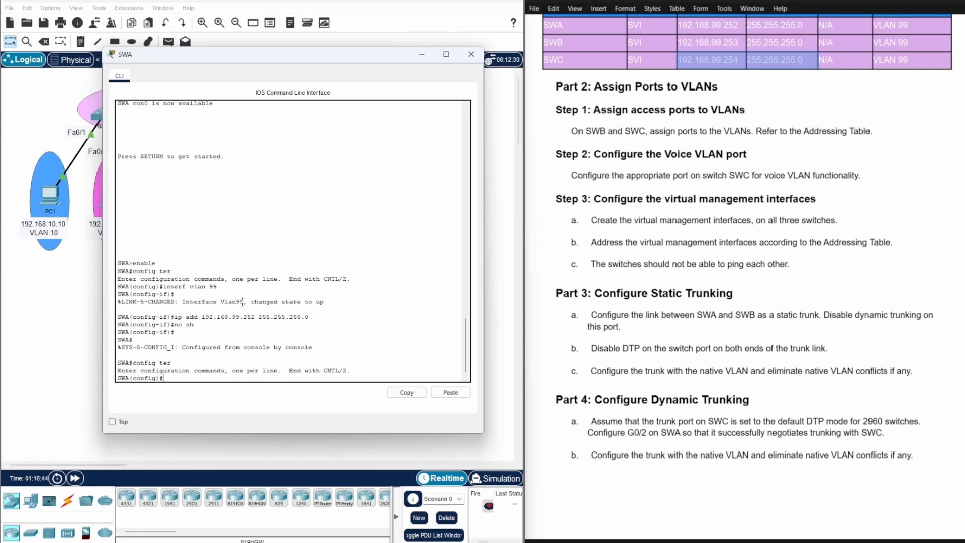
Select SWA's link port with "interf g0/1" and make it a static trunk with "switchport mode trunk".
drag(288, 58, 312, 122)
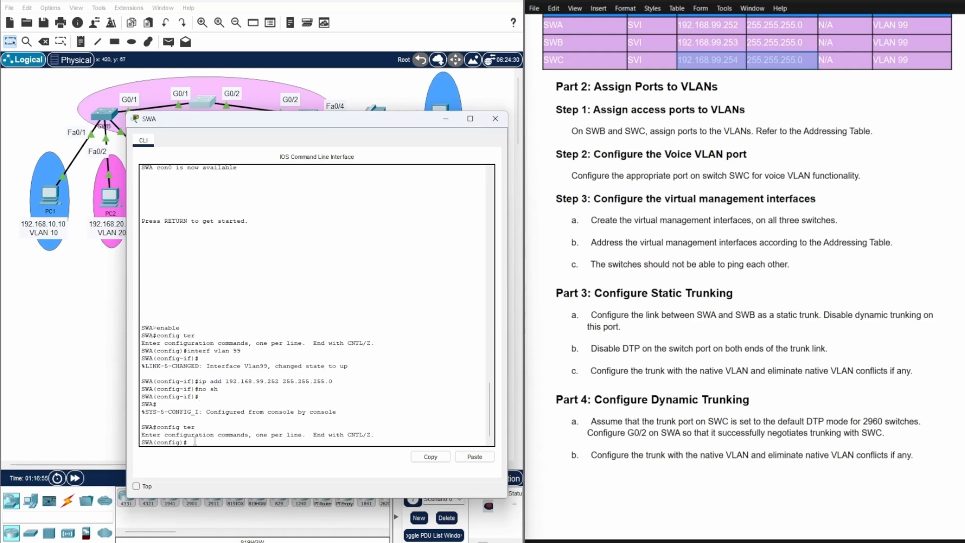
text(interf g0/1)
key(Return)
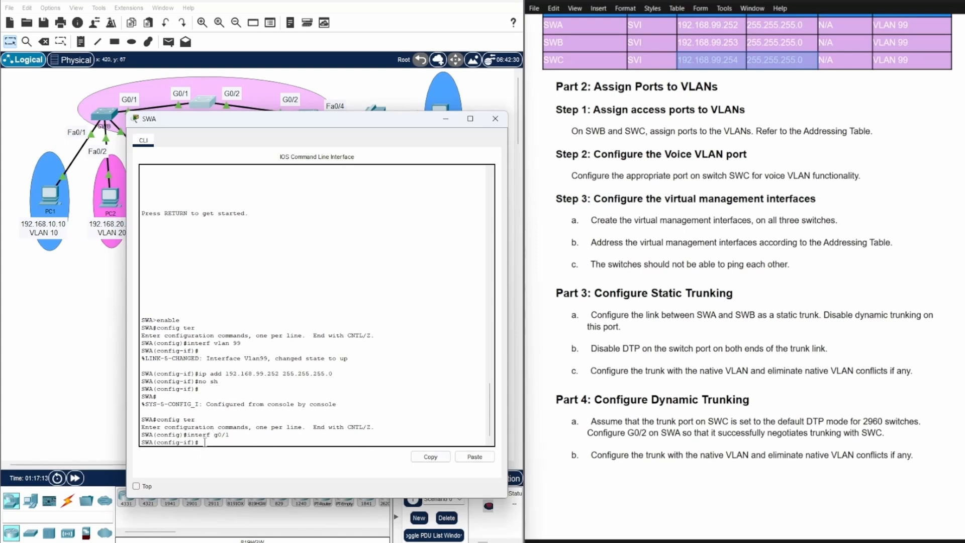
text(switchport mode trunk)
key(Return)
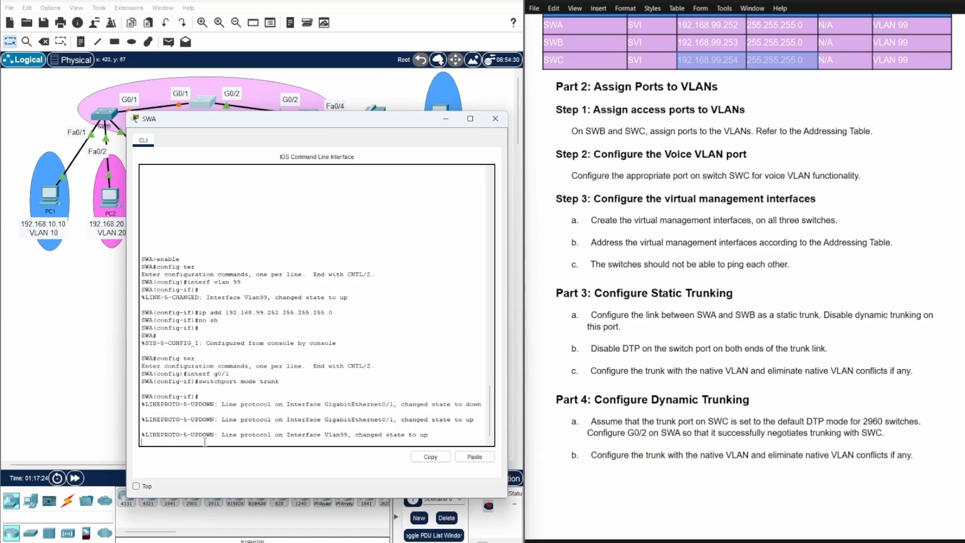
key(Return)
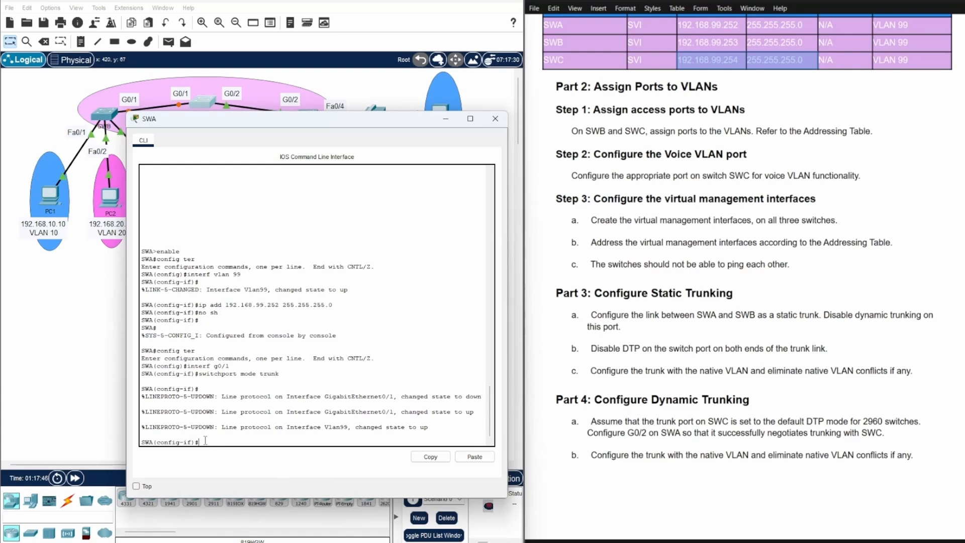
Disable DTP on SWA's G0/1 port with "switchport nonegotiate".
text(switchport)
text(nonegotia)
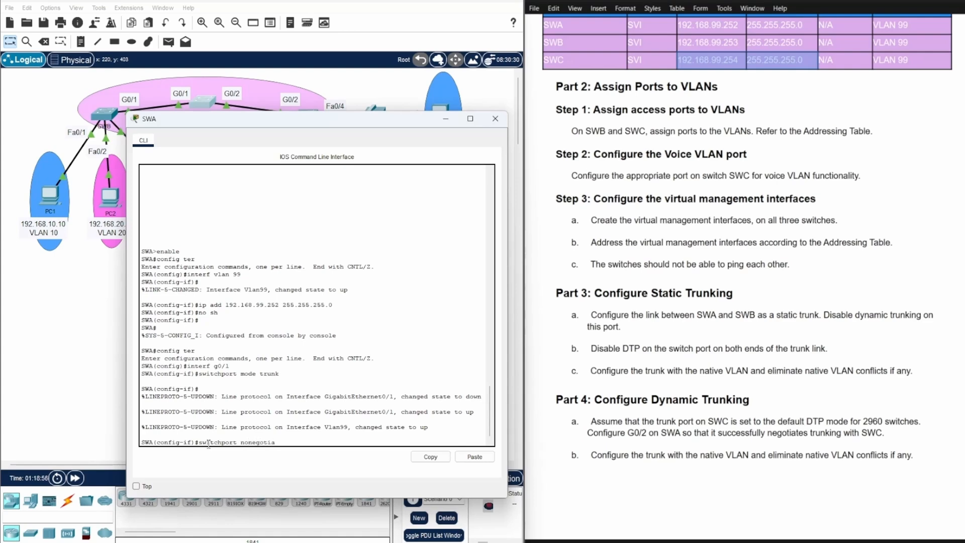
text(te)
key(Return)
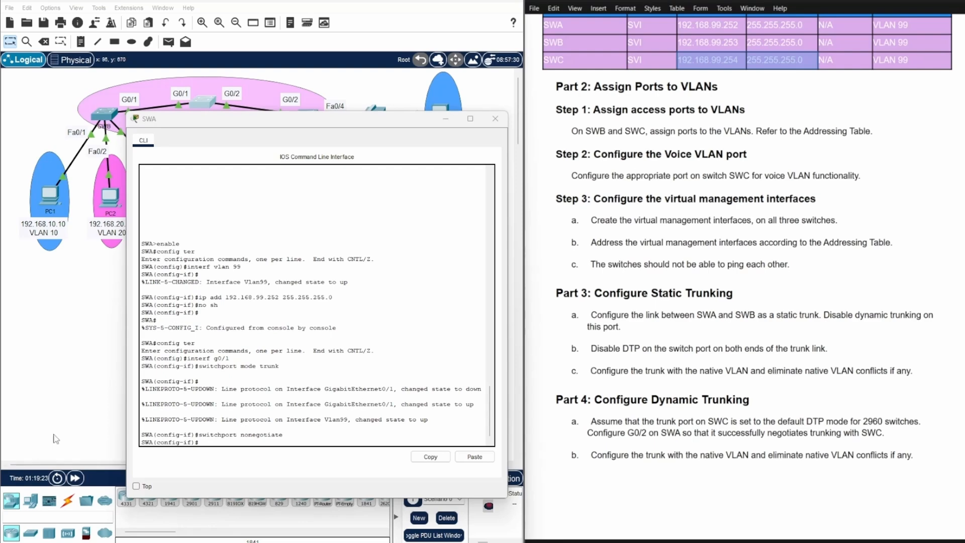
Set the native VLAN of SWA's G0/1 trunk with "switchport trunk native vlan 100".
click(203, 442)
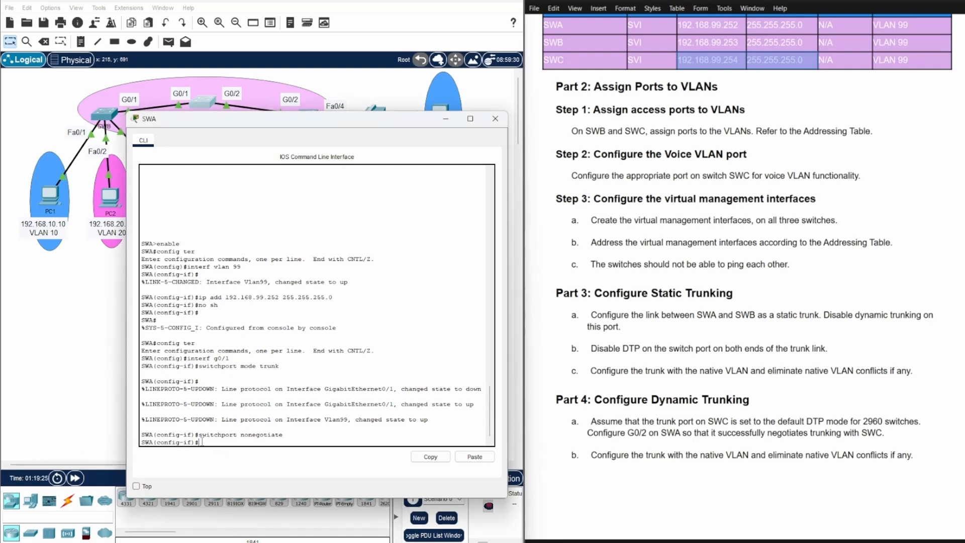
text(switchport trunk native vlan 1)
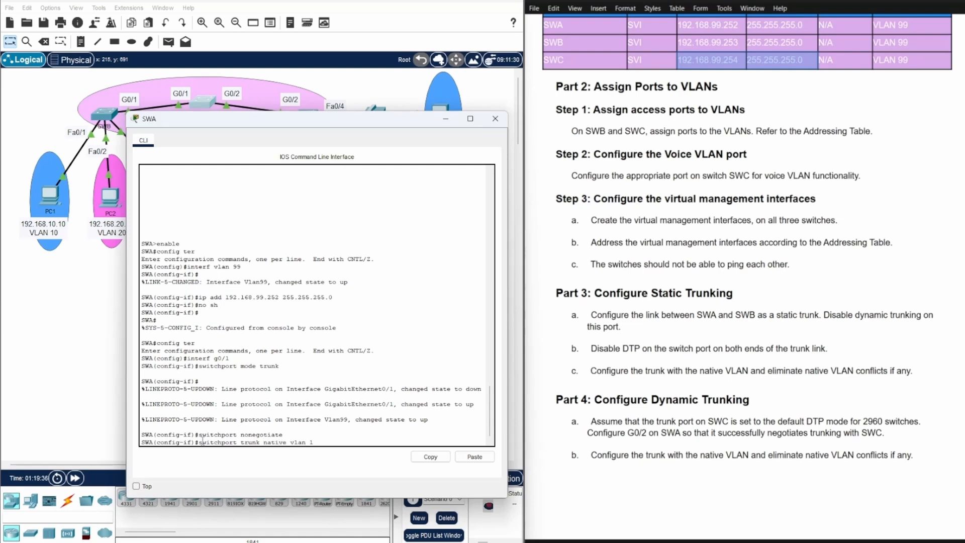
text(00)
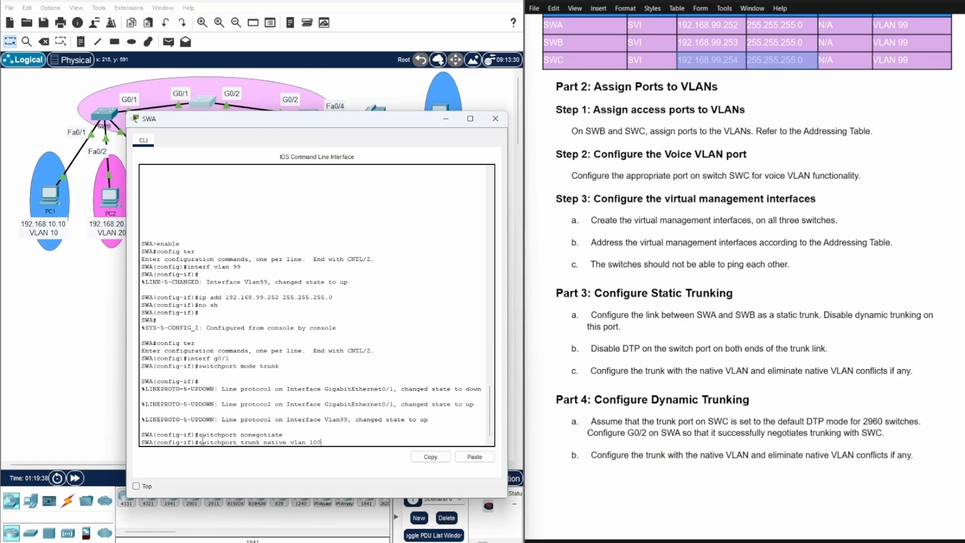
key(Return)
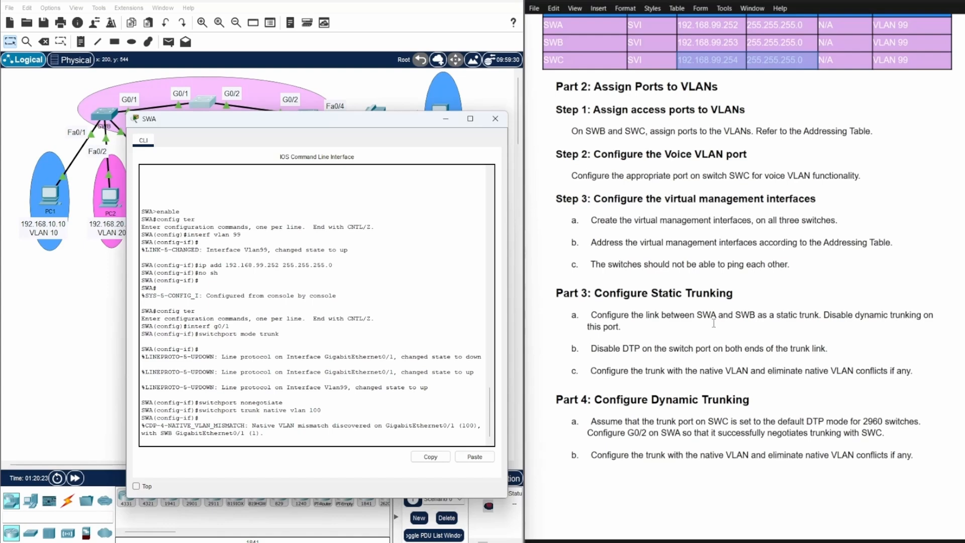
Switch from SWA to the SWB command line and enter global configuration mode with "enable" and "config ter".
click(445, 124)
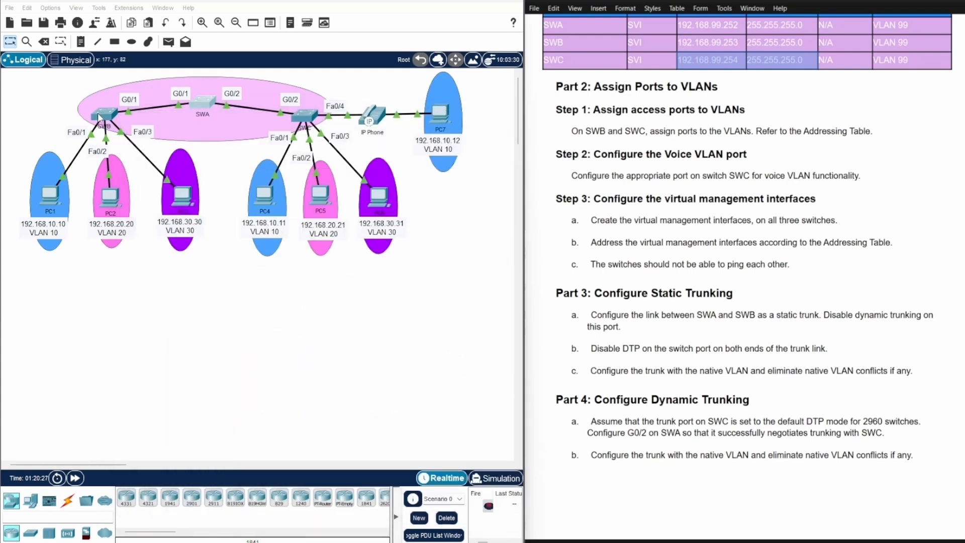
click(100, 117)
click(243, 372)
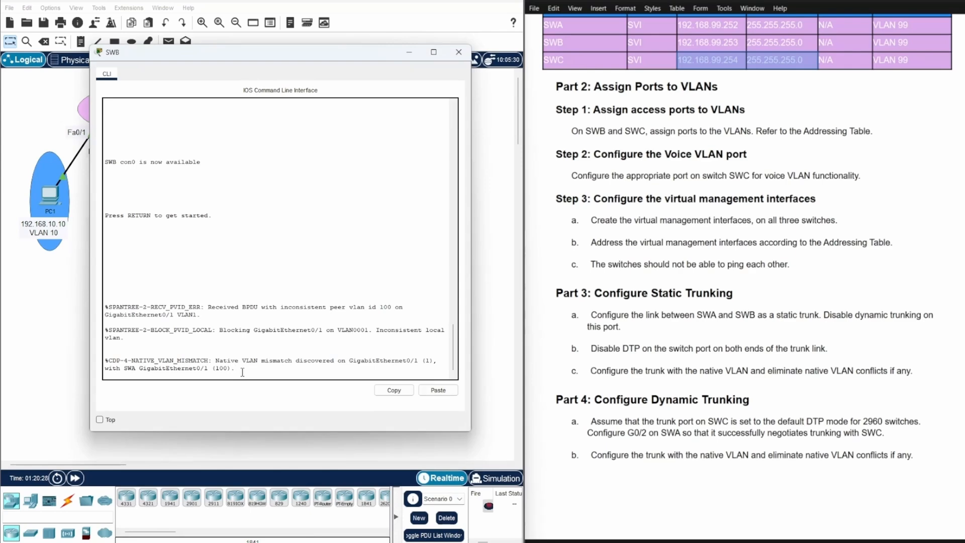
key(Return)
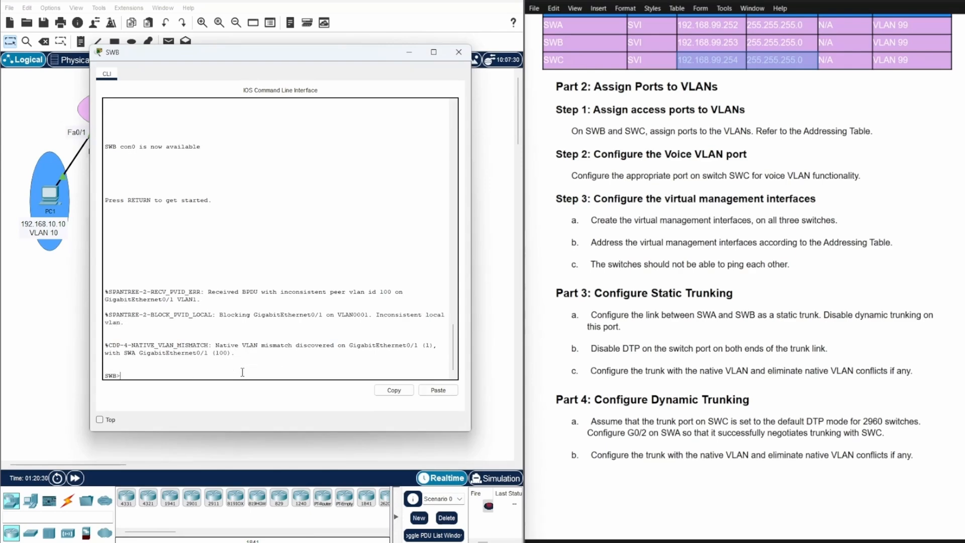
text(enable)
key(Return)
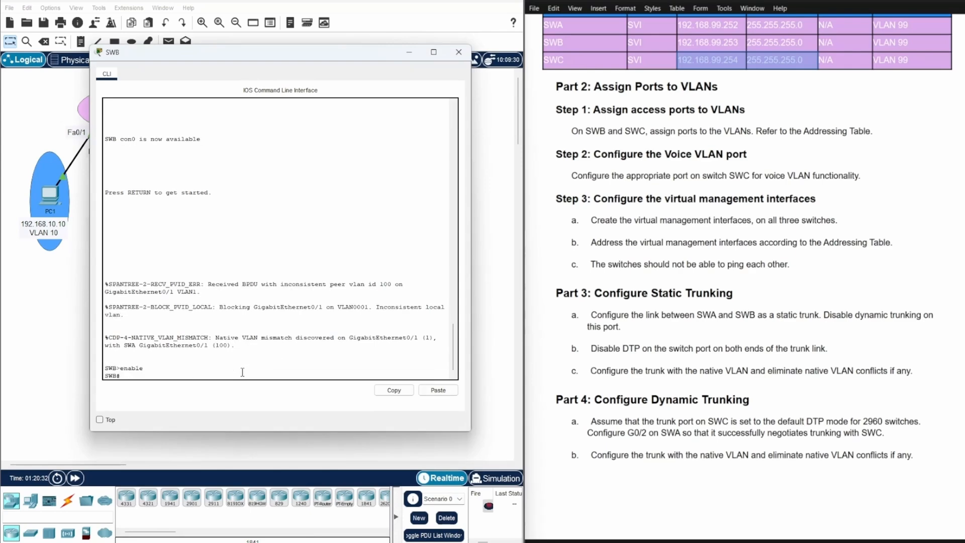
text(config ter)
key(Return)
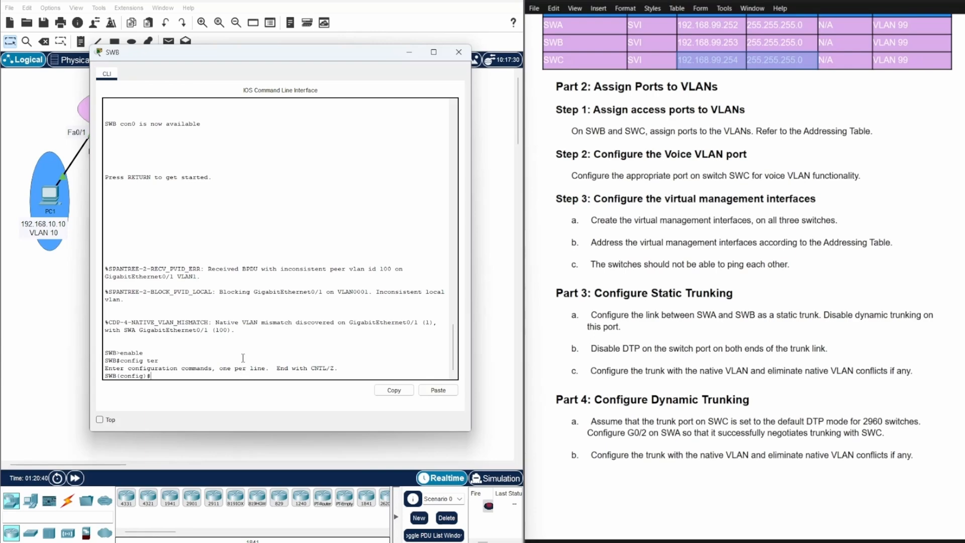
drag(341, 54, 368, 117)
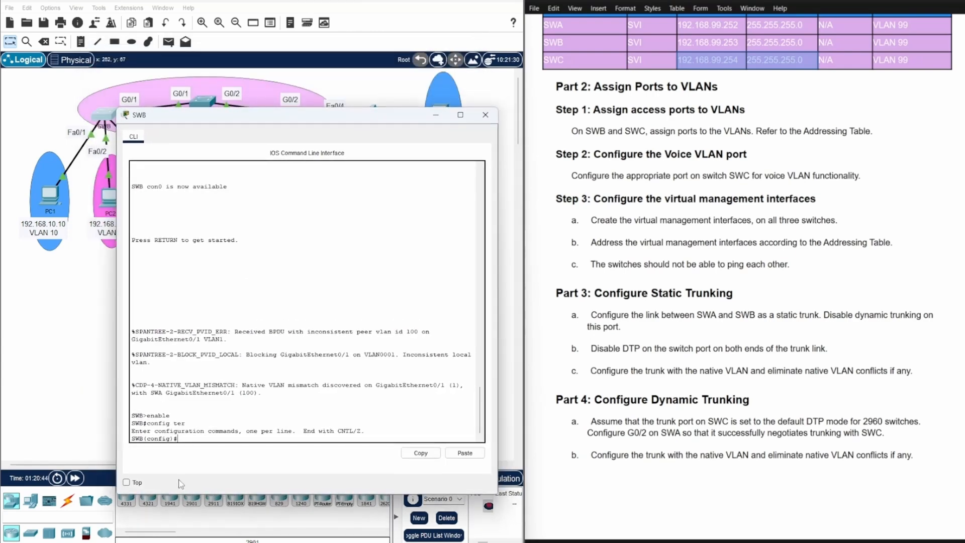
Enter interface configuration for SWB's link port to SWA with "interfa g0/1".
text(in)
key(BackSpace)
text(interfa 0/1)
key(Return)
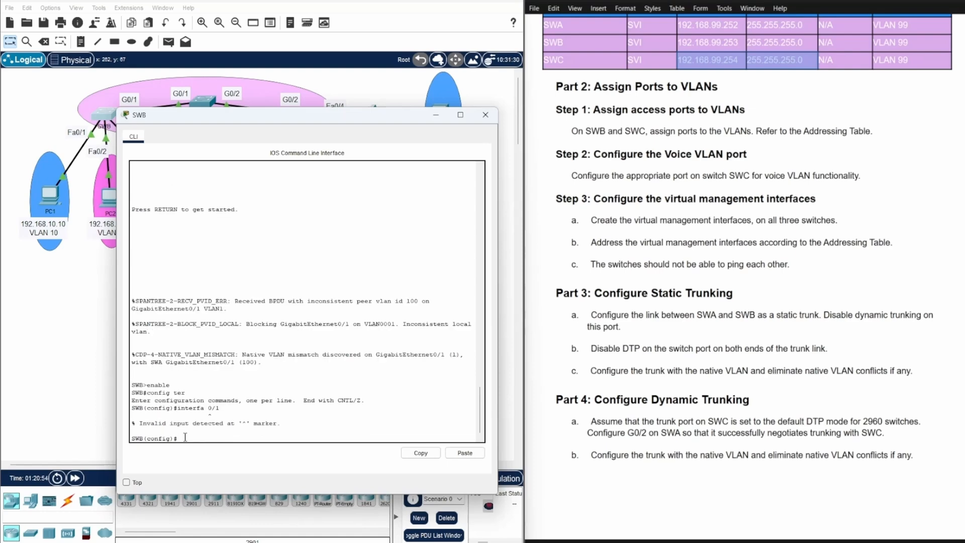
key(Up)
key(Left)
key(Left)
key(Left)
text(g)
key(Return)
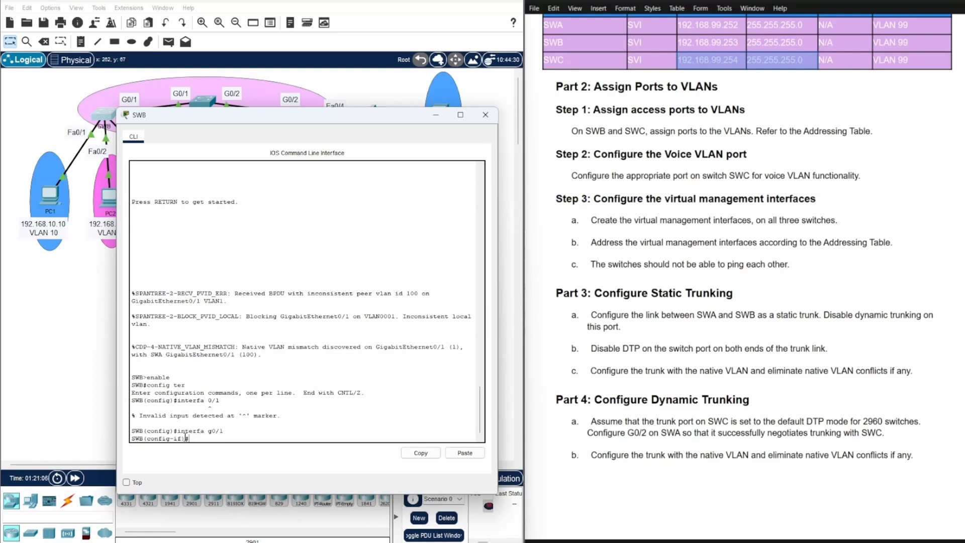
Make SWB's G0/1 port a static trunk with "switchport mode trunk".
text(switchport mode )
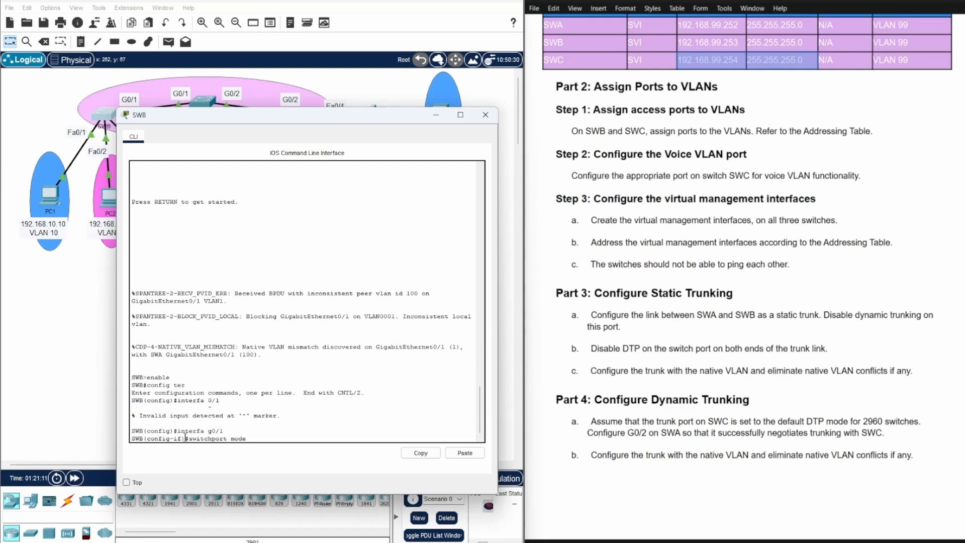
text(trunk)
key(Return)
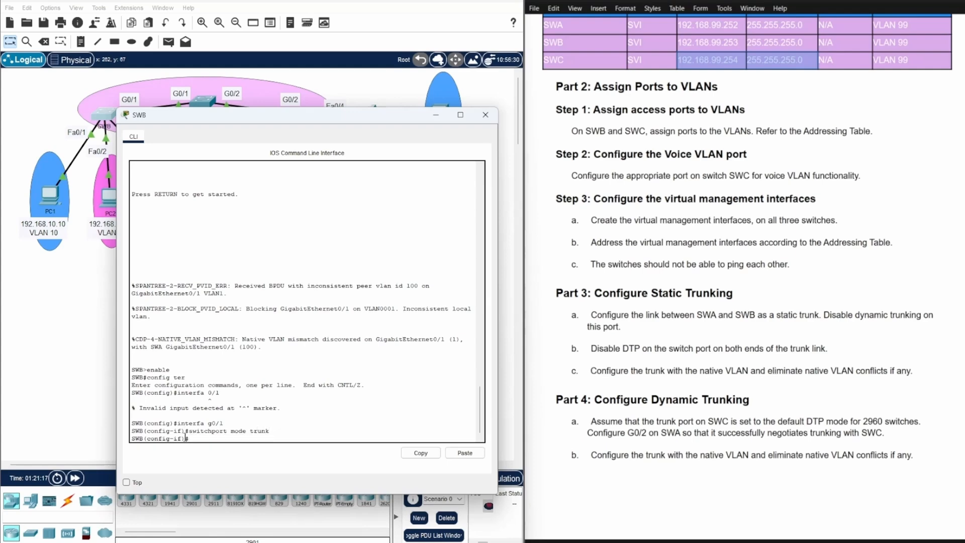
Disable DTP on SWB's G0/1 port with "switchport nonegotiate".
key(Up)
key(BackSpace)
key(BackSpace)
key(BackSpace)
key(BackSpace)
key(BackSpace)
key(BackSpace)
key(BackSpace)
key(BackSpace)
key(BackSpace)
key(BackSpace)
key(BackSpace)
key(BackSpace)
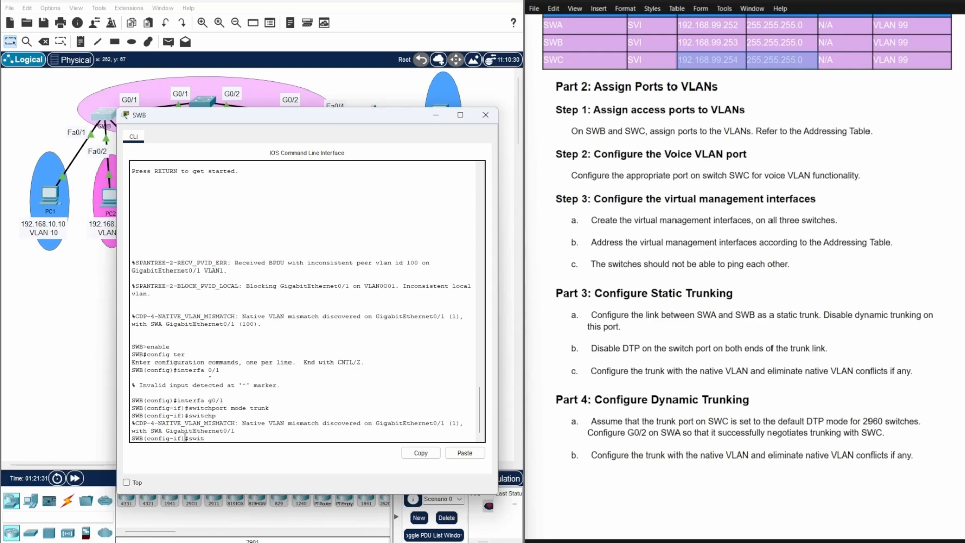
text(ort nonegotiate)
key(Return)
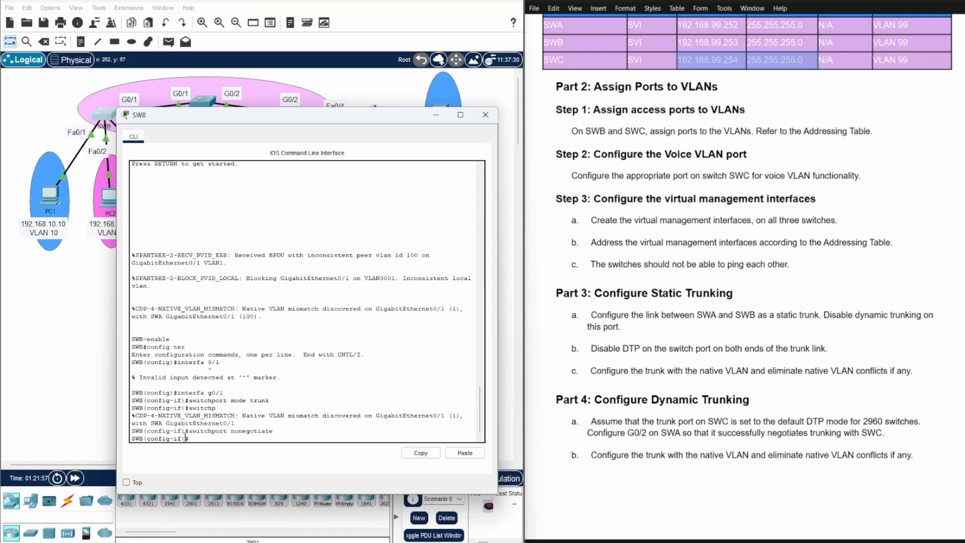
Match the native VLAN on SWB's G0/1 trunk with "switchport trunk native vlan 100" and put the SWB window away.
text(witchport trunk native vlan 100)
key(Return)
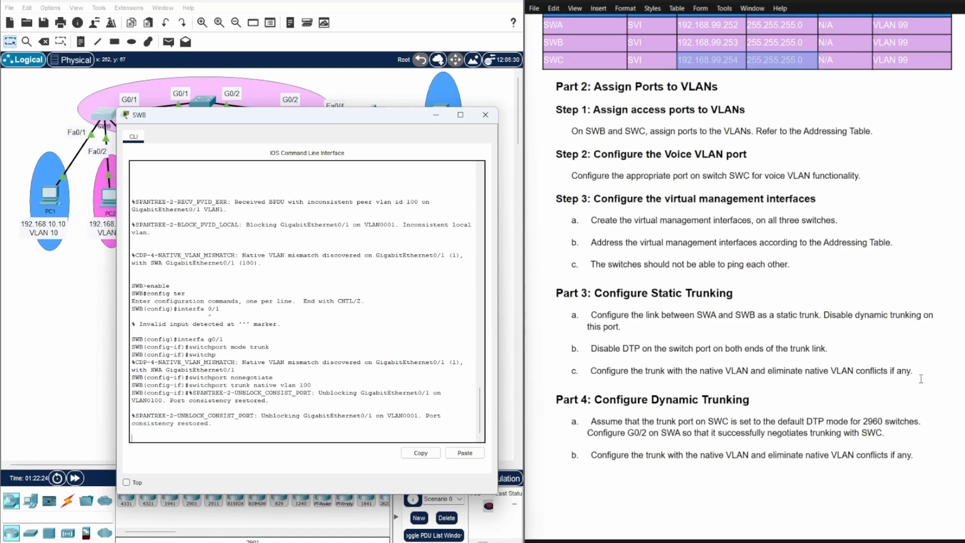
click(433, 115)
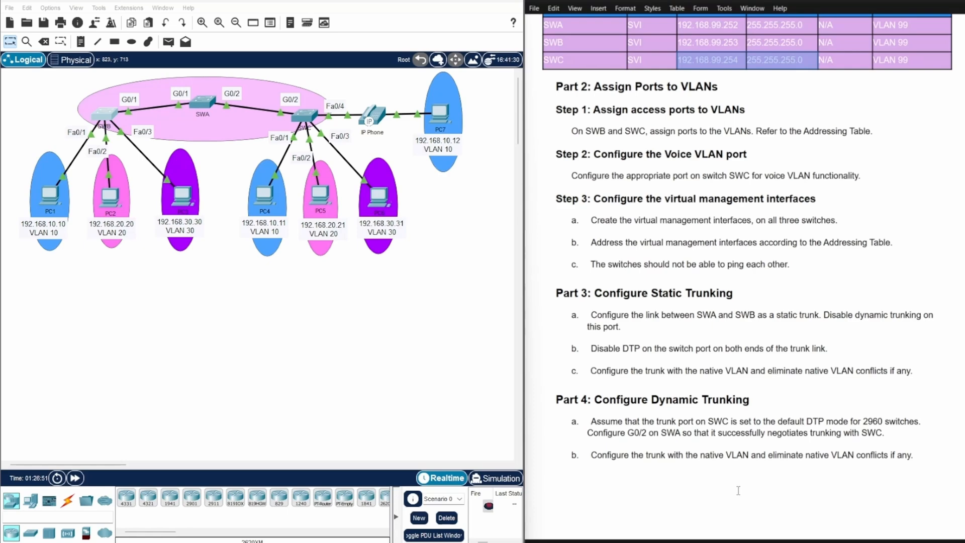
Check which switch the dynamic trunking task names, reopen the SWA command line and leave interface configuration with "exit".
drag(660, 433, 683, 432)
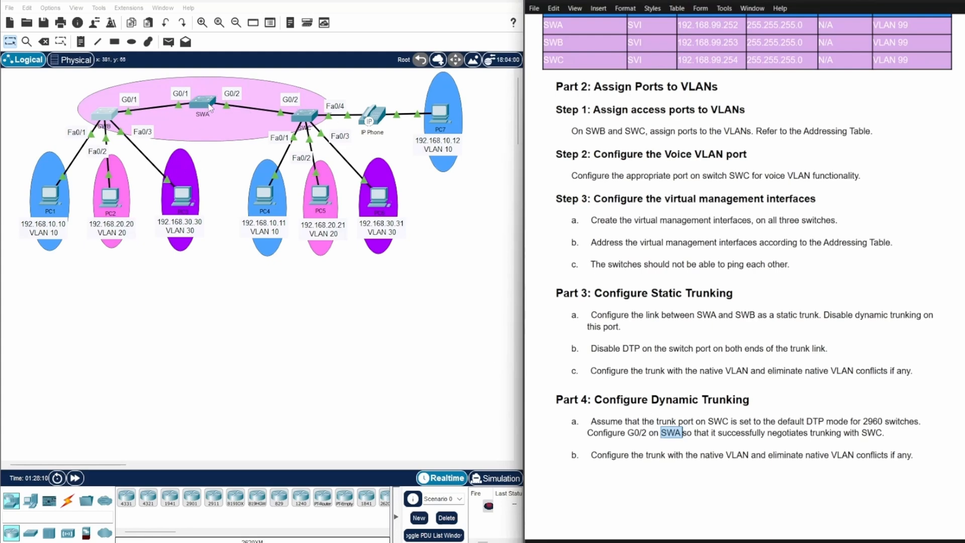
click(204, 106)
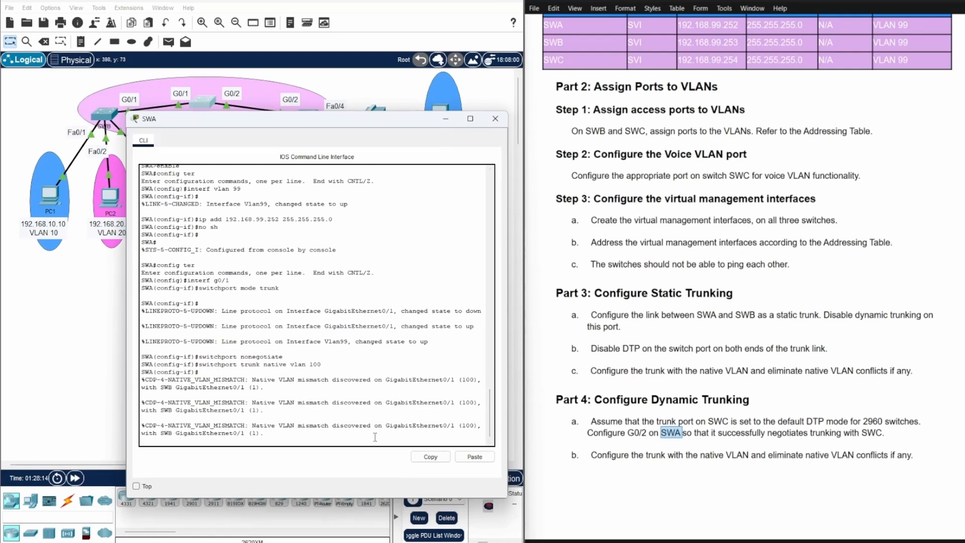
key(Return)
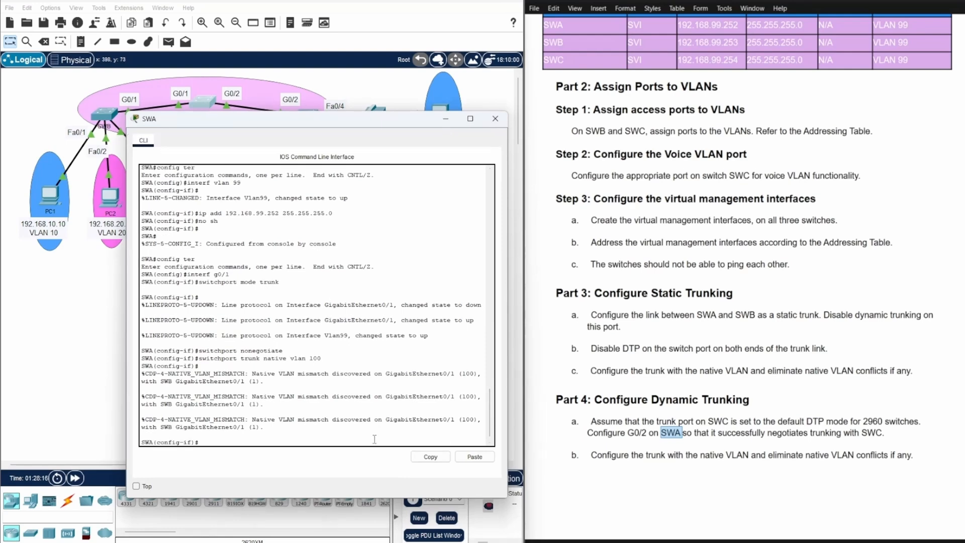
text(exit)
key(Return)
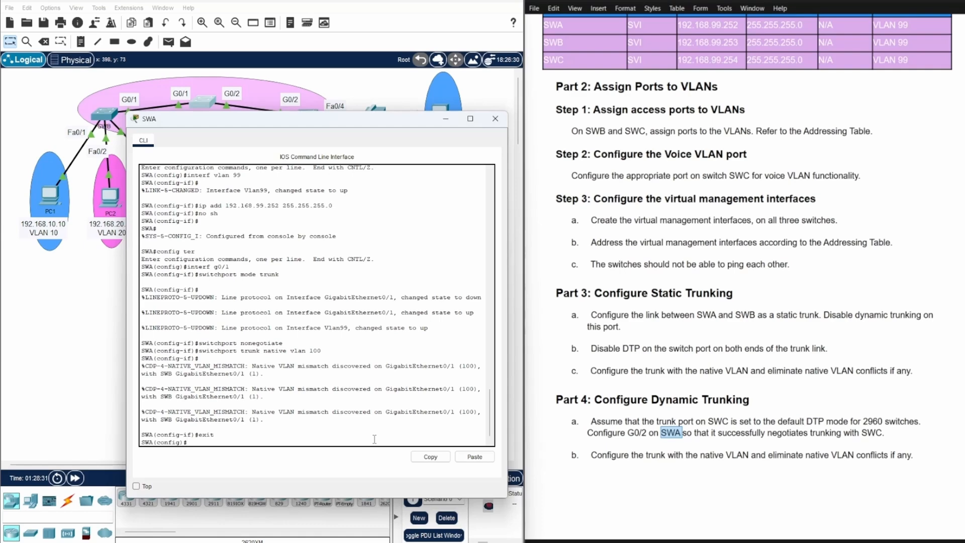
Enter interface configuration for SWA's link port to SWC with "interf g0/2".
text(interf 0/2)
key(Return)
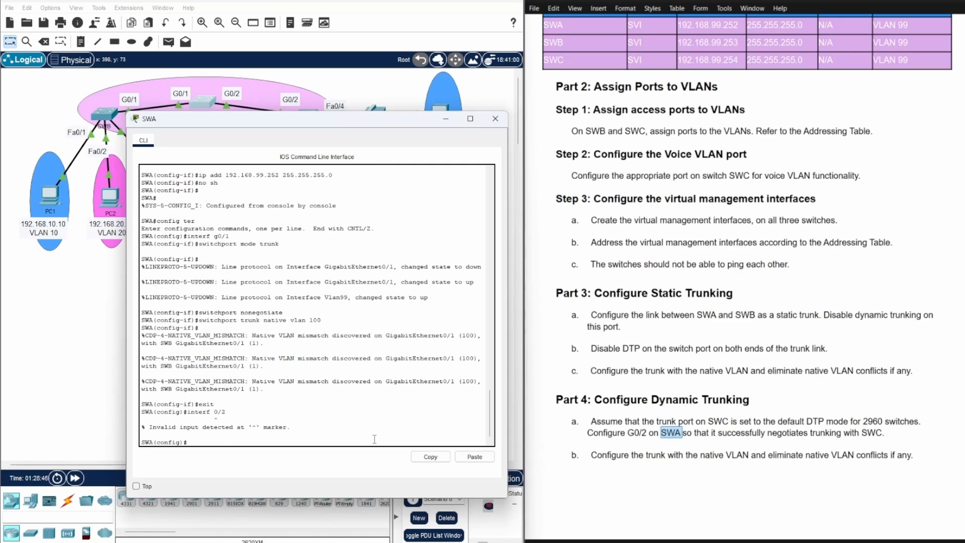
key(Up)
key(Left)
text(g)
key(Return)
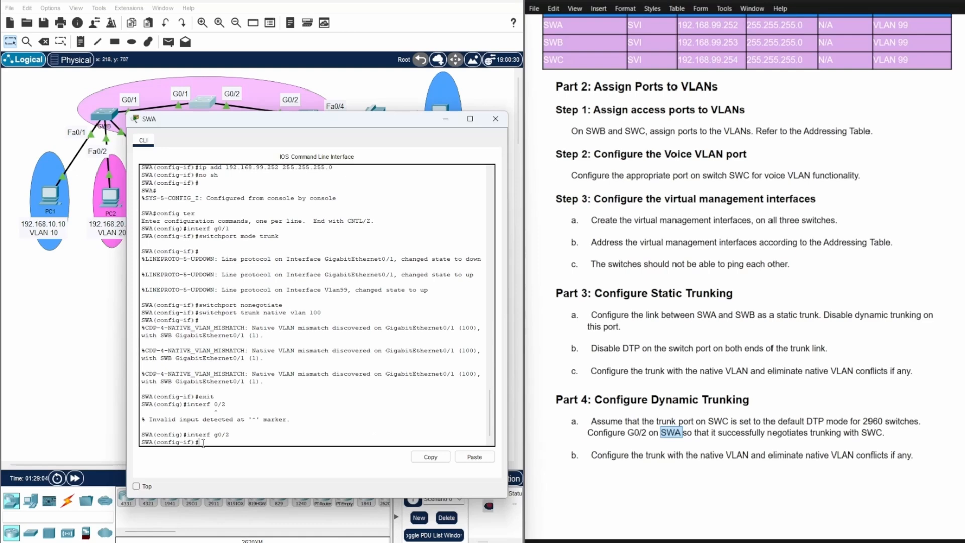
Set SWA's G0/2 port to negotiate trunking with "switchport mode dynamic desirable" and put the SWA window away.
text(switchport mode dynamic desirable)
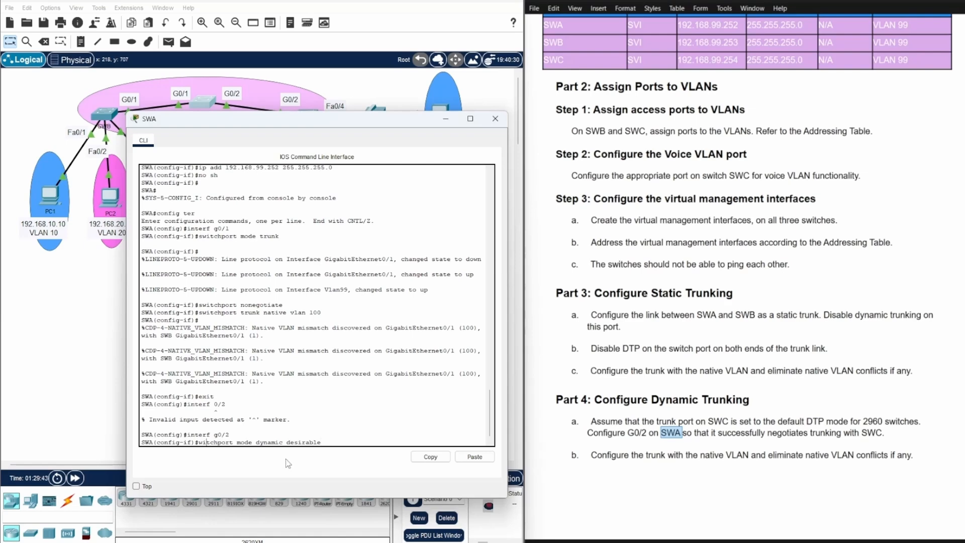
text(s)
key(Return)
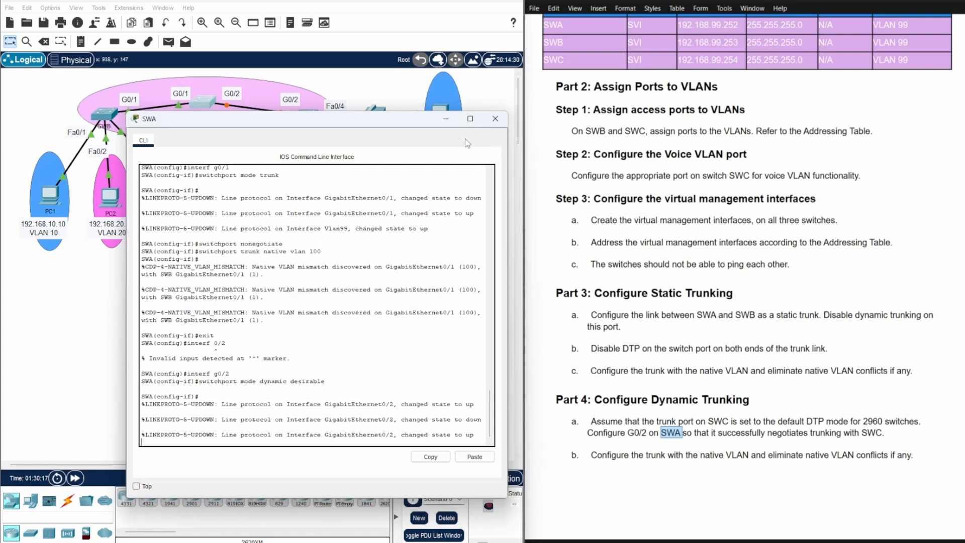
click(446, 119)
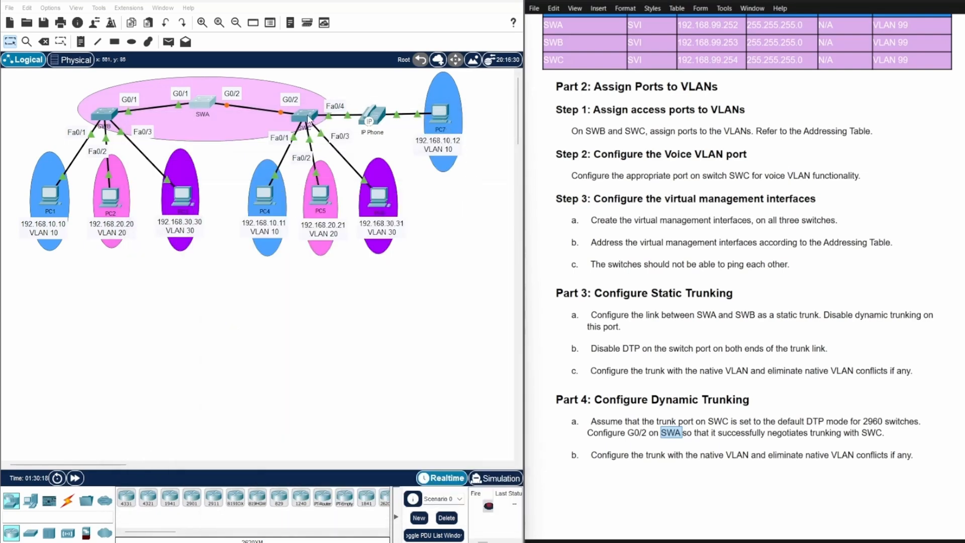
Open the SWC command line and enter global configuration mode with "enable" and "config ter".
click(308, 119)
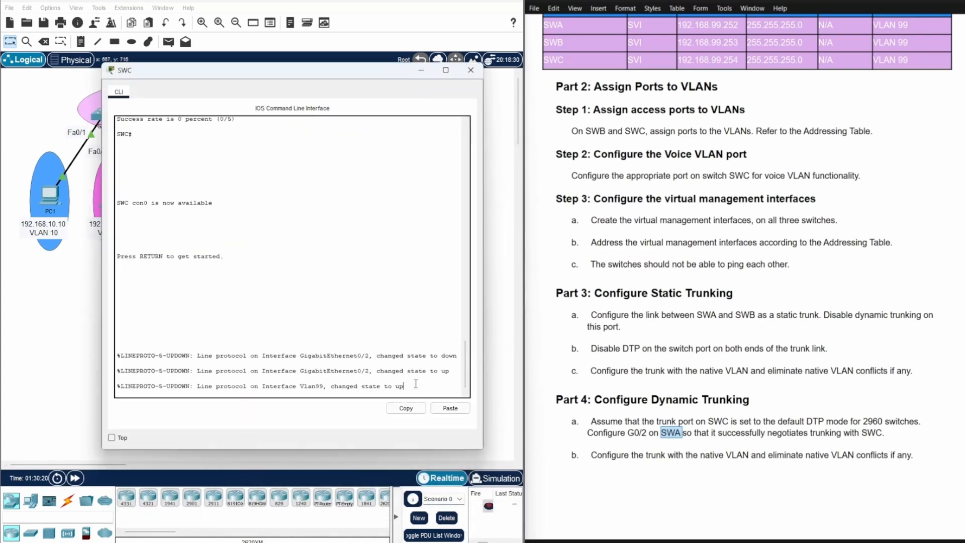
key(Return)
text(enable)
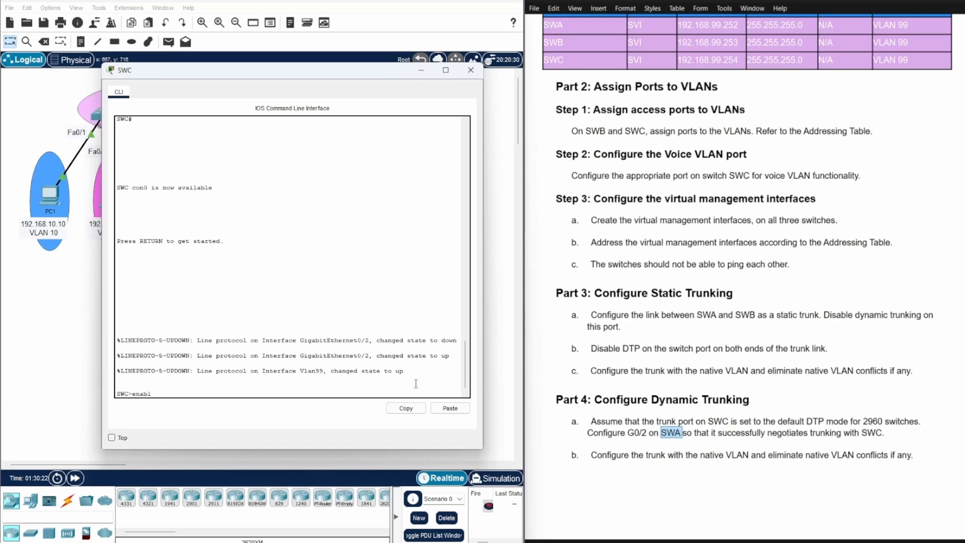
key(Return)
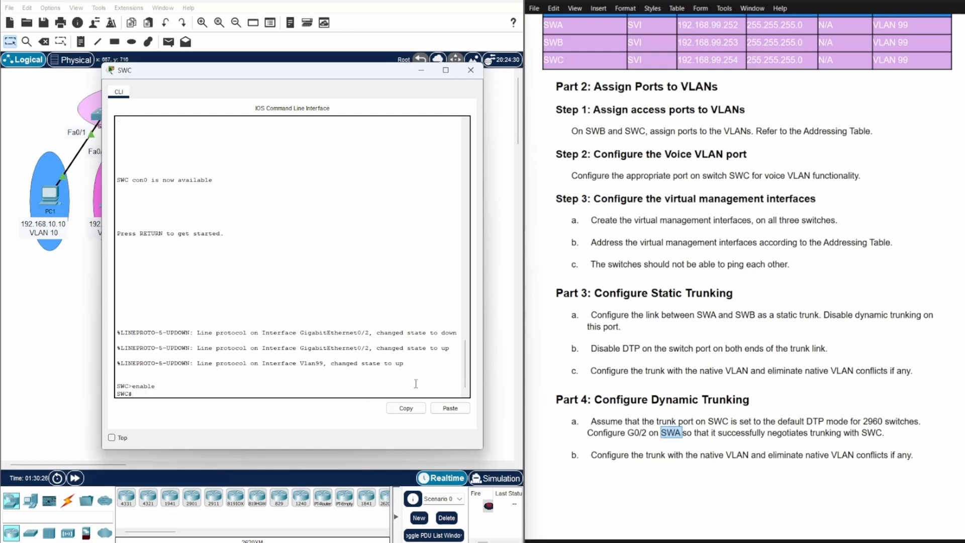
text(config ter)
key(Return)
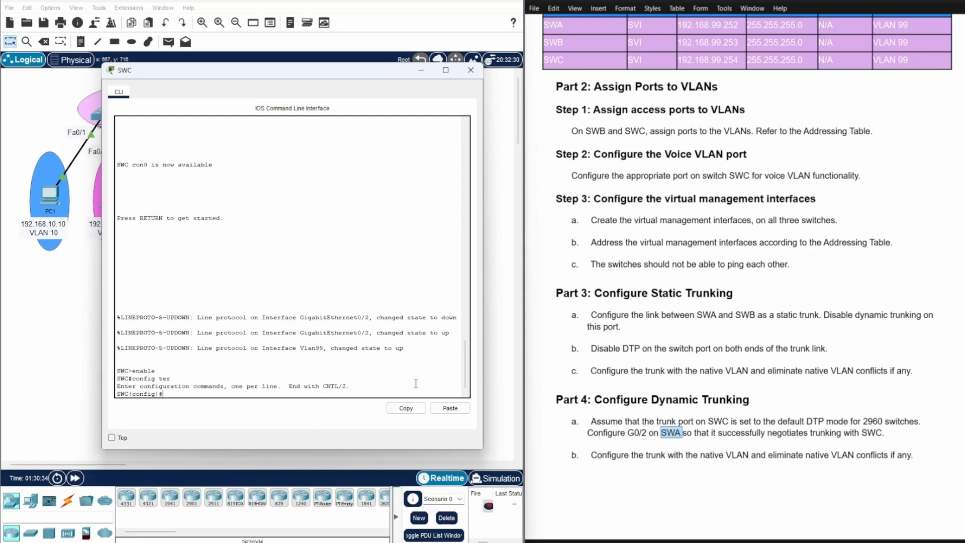
Review the port named in the dynamic trunking instructions and enter SWC's interface configuration with "interf g0/2".
click(852, 417)
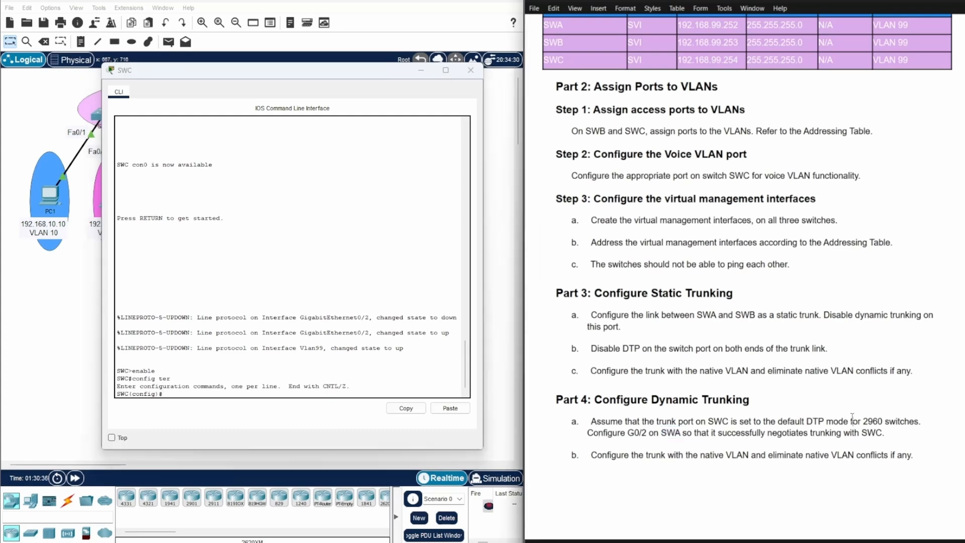
drag(861, 433, 883, 438)
drag(649, 433, 623, 432)
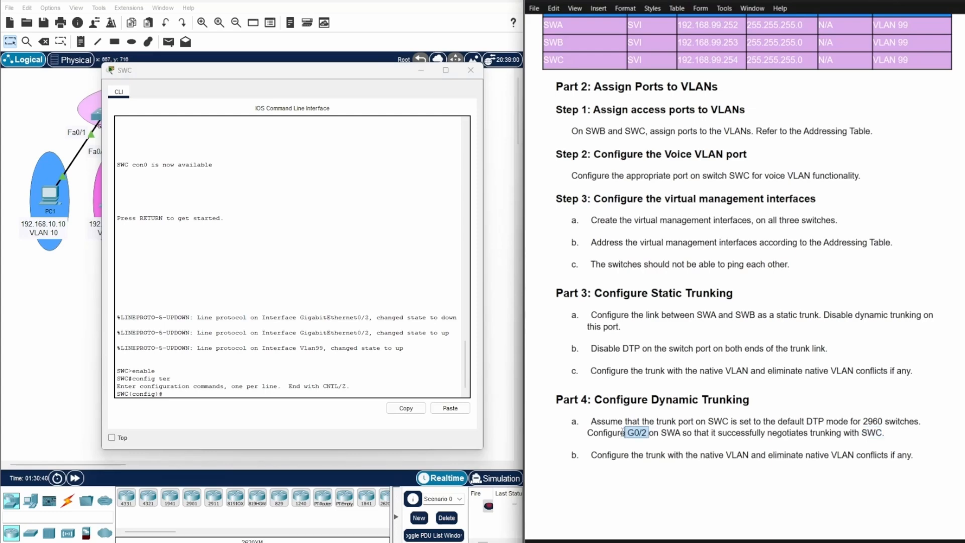
click(167, 393)
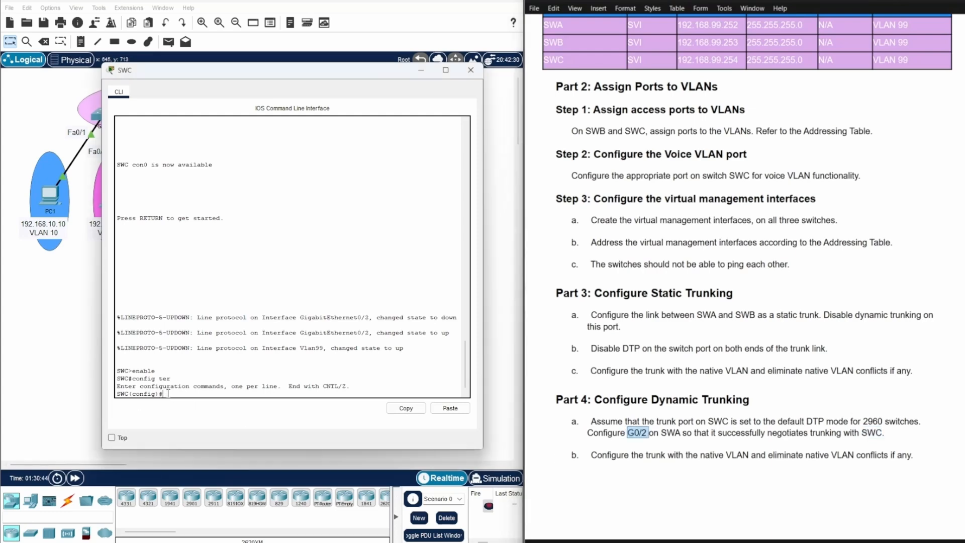
text(interf g0/2)
key(Return)
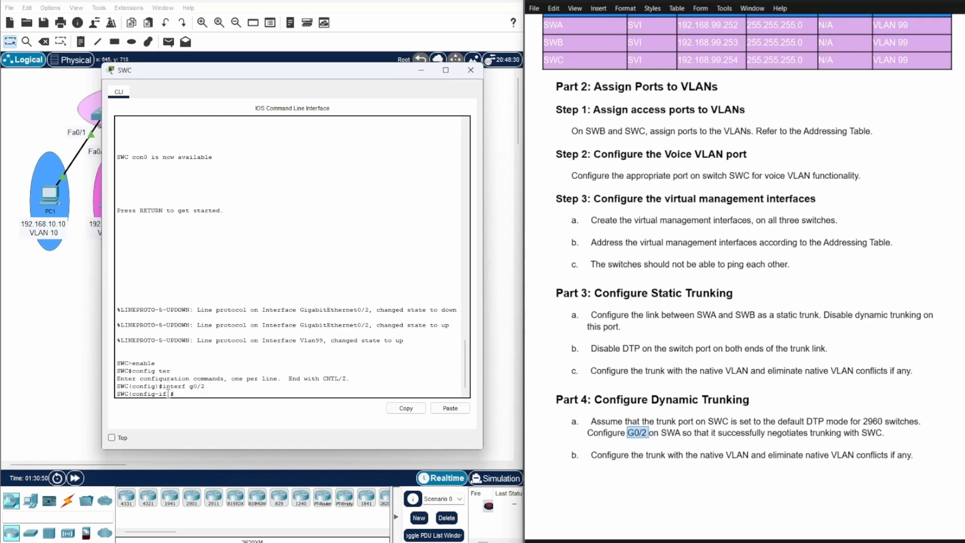
Set SWC's G0/2 to "switchport mode trunk" with "switchport trunk native vlan 100", and put the SWC window away.
text(switchport mode trunk)
key(Return)
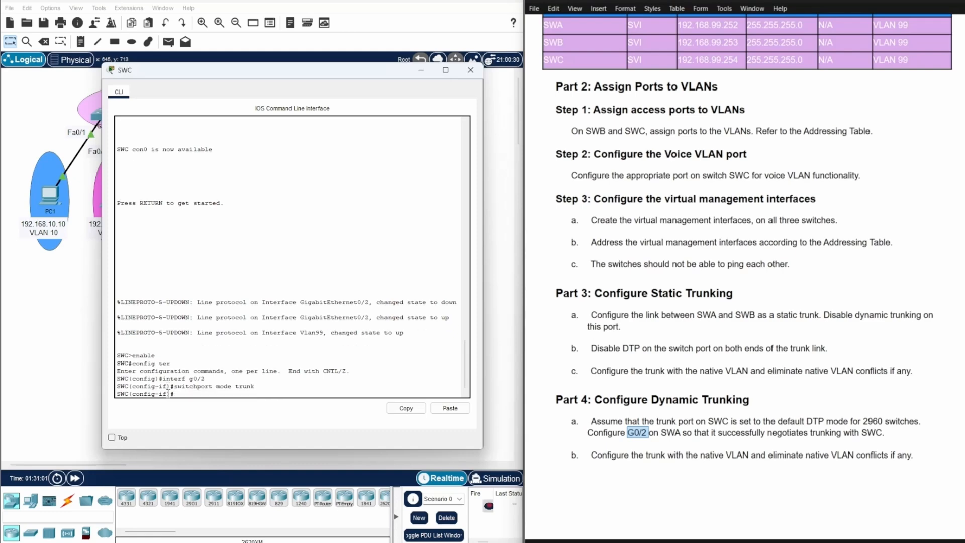
text(switchport trunk native)
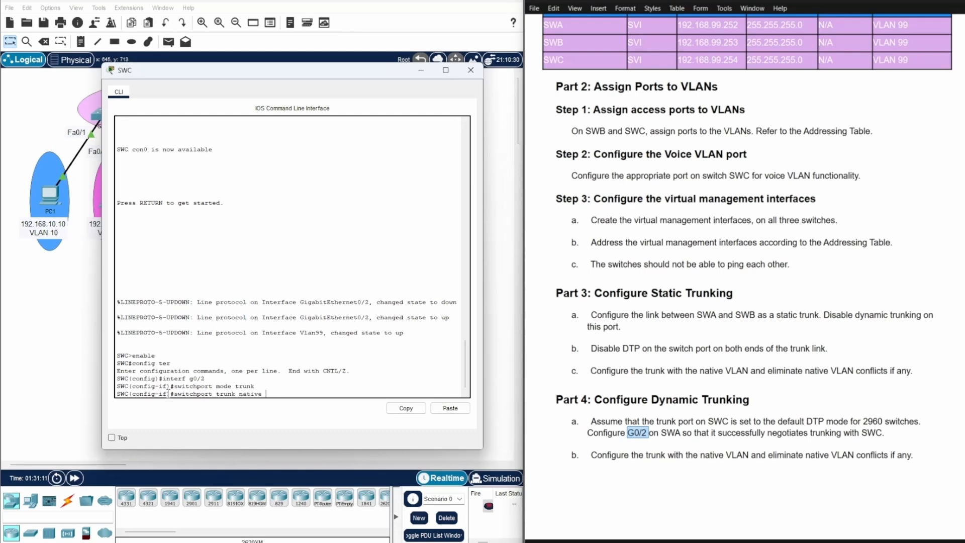
text( vlan)
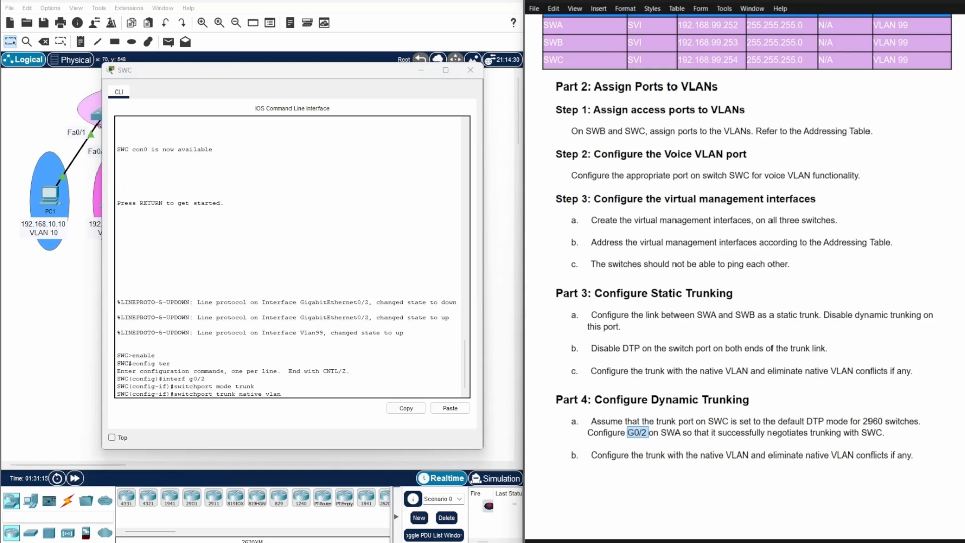
click(286, 390)
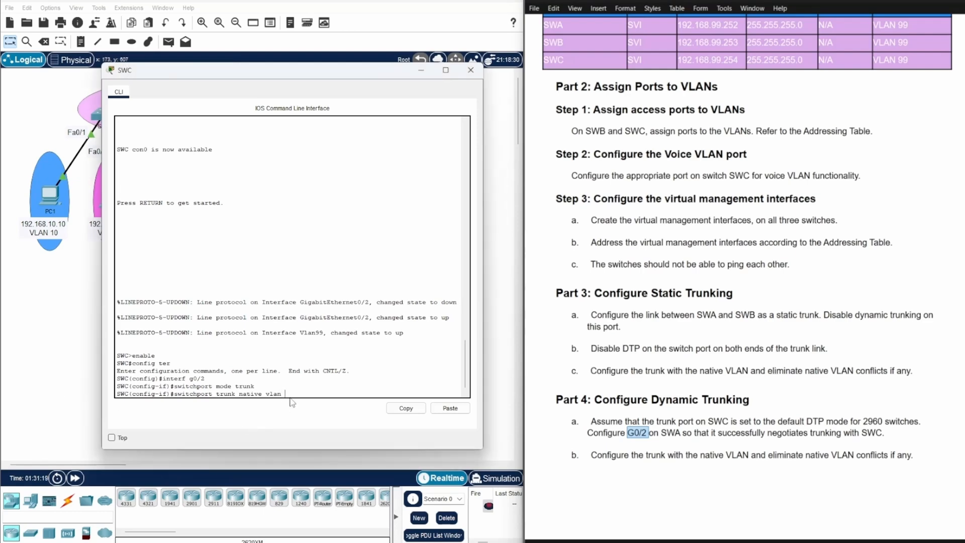
text(100)
key(Return)
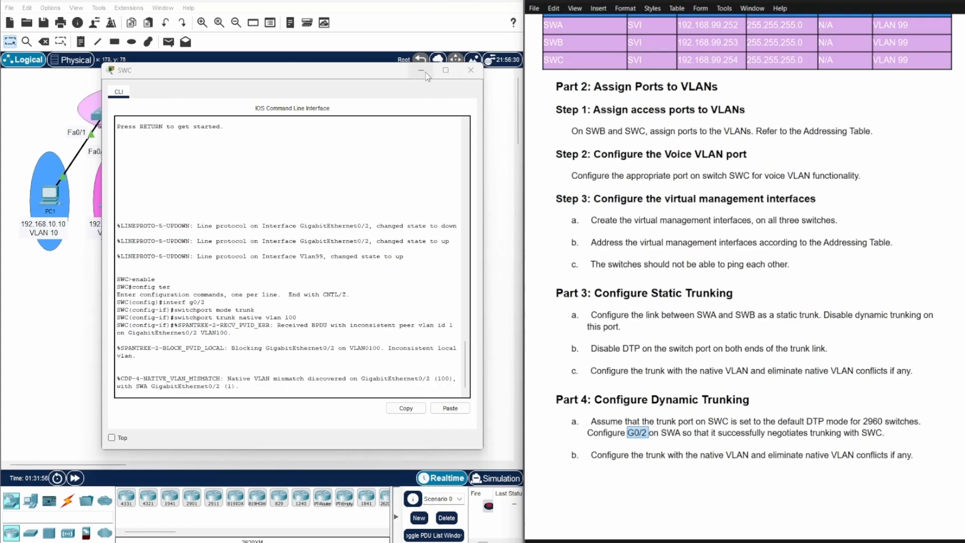
click(426, 71)
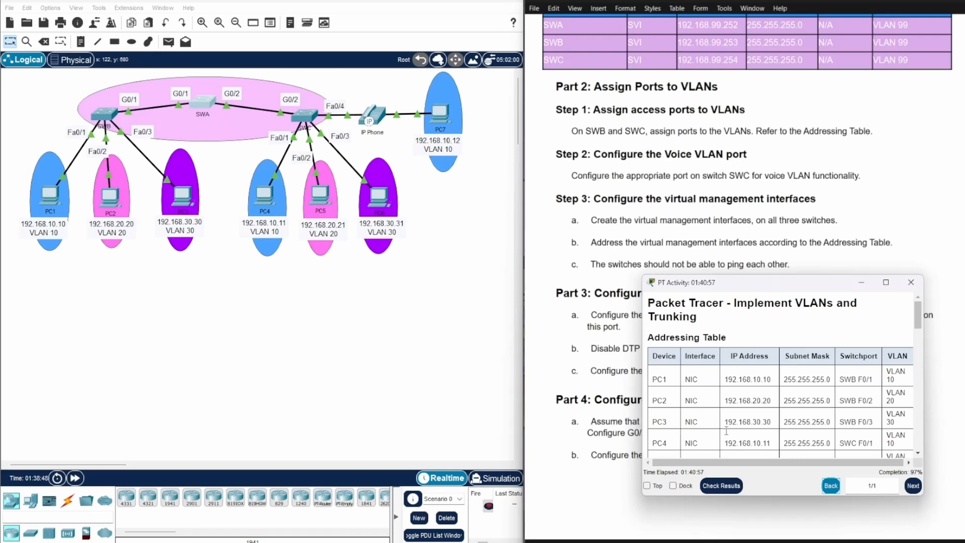
Check the activity results, inspect the assessment items for errors, and return to the topology with the activity window moved aside.
scroll(859, 389, down, 3)
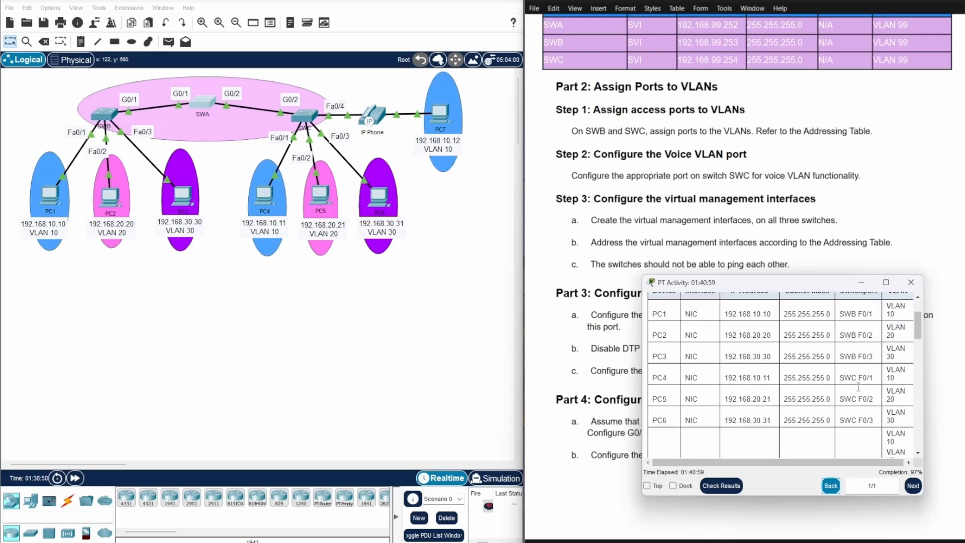
click(733, 488)
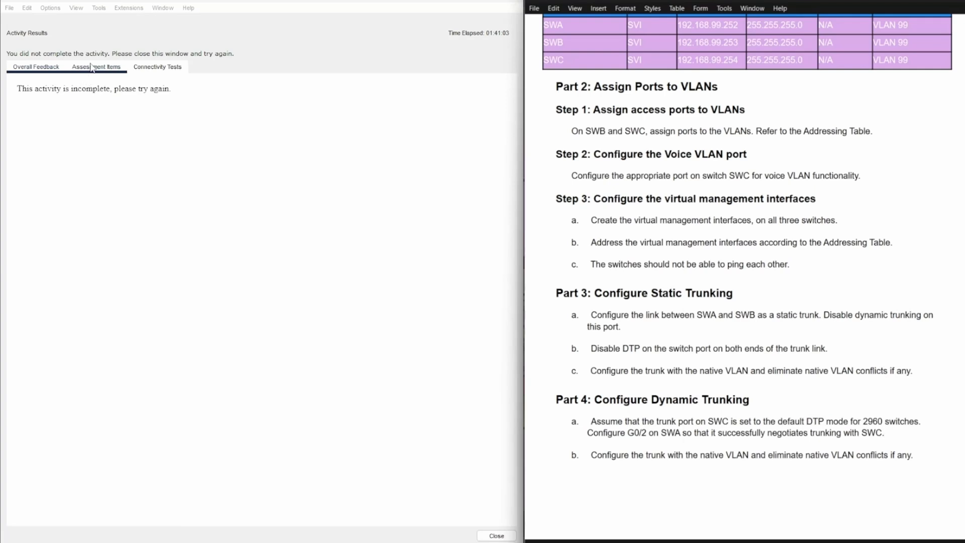
click(90, 69)
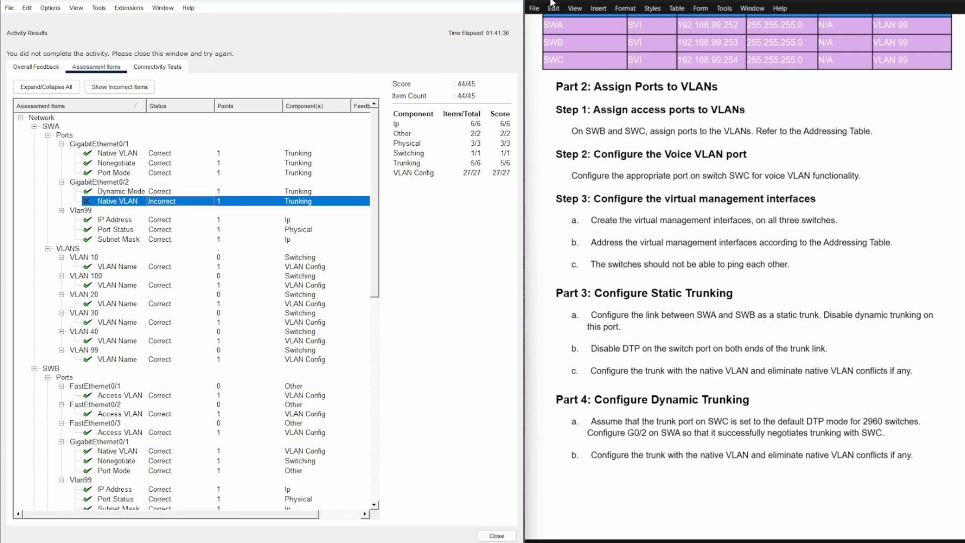
click(512, 2)
drag(509, 162, 745, 146)
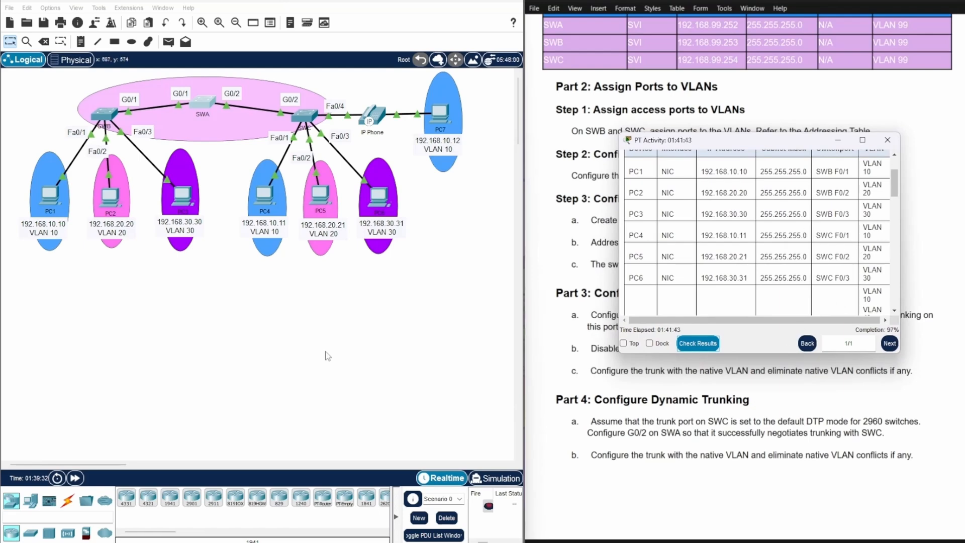
Reopen the SWA command line and reissue "interf g0/2" and "switchport mode dynamic desirable" for the link to SWC.
click(203, 99)
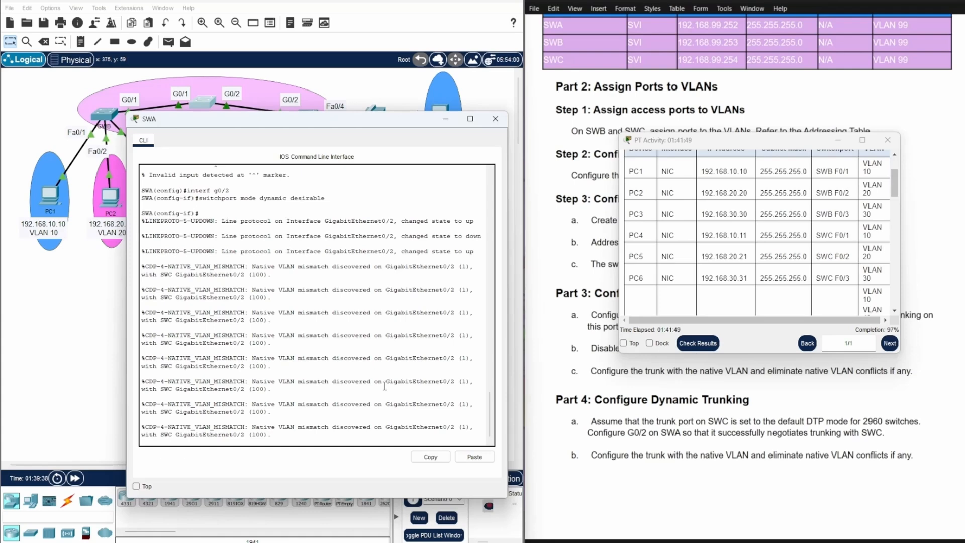
scroll(385, 388, up, 5)
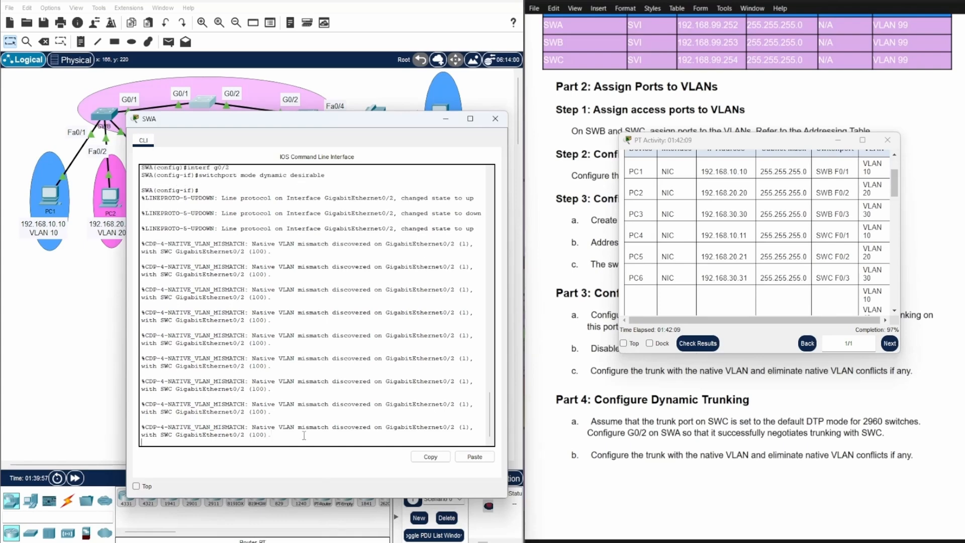
key(Up)
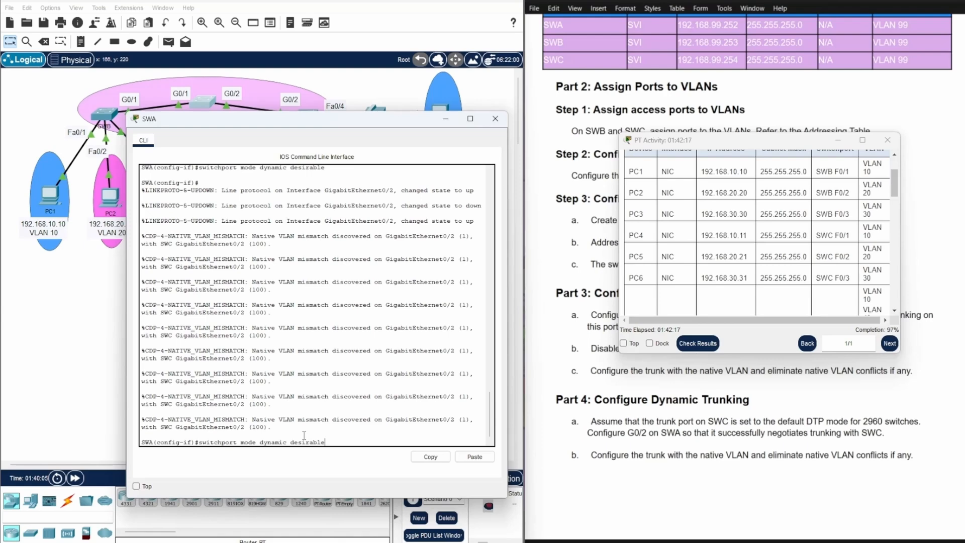
key(Up)
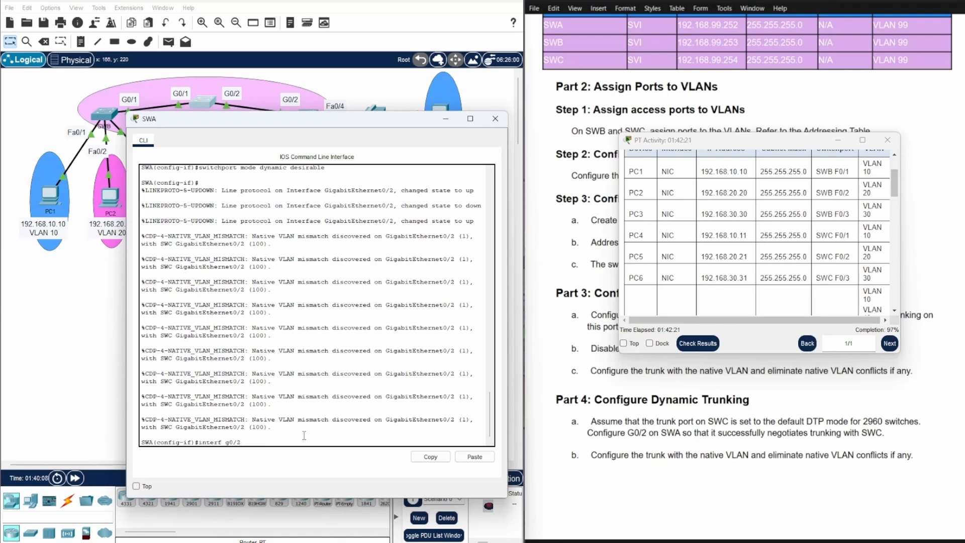
key(Return)
key(Up)
key(Up)
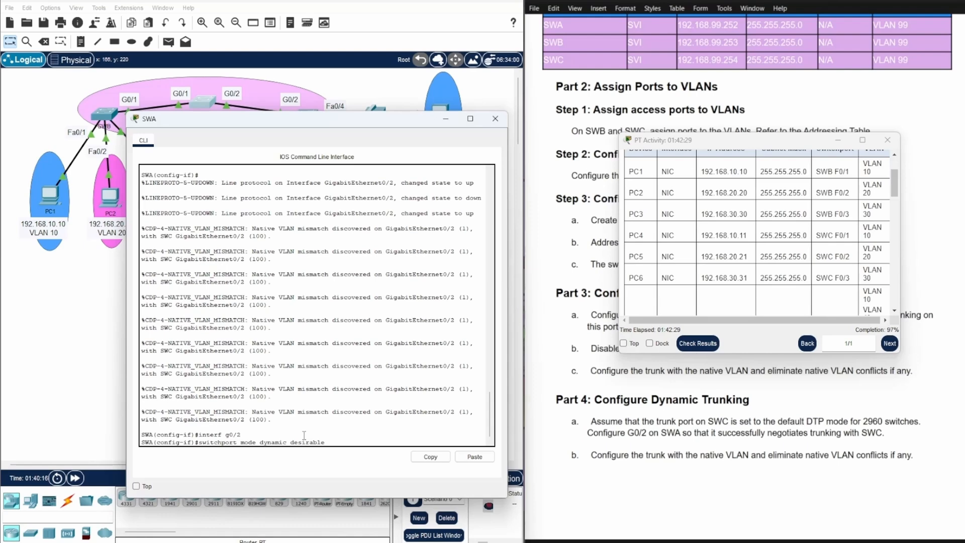
key(Return)
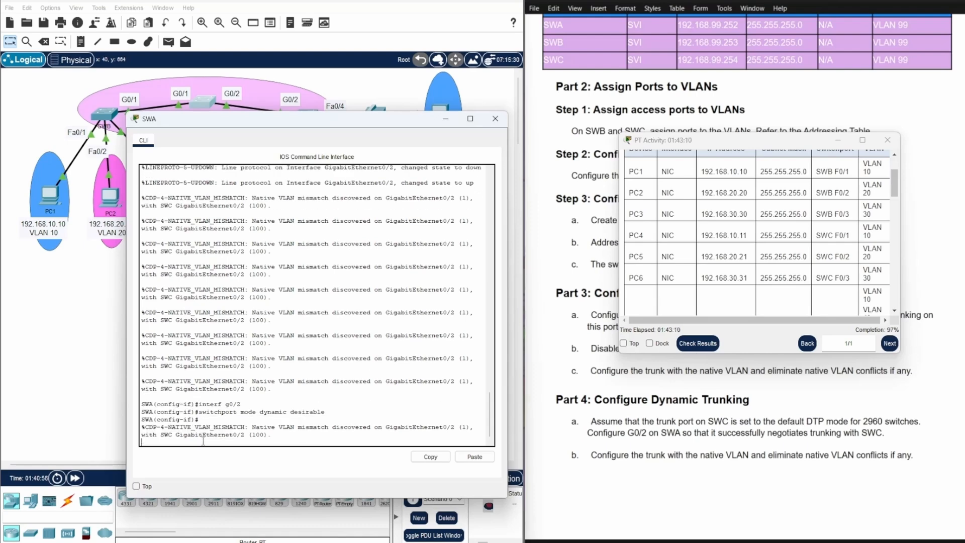
key(Return)
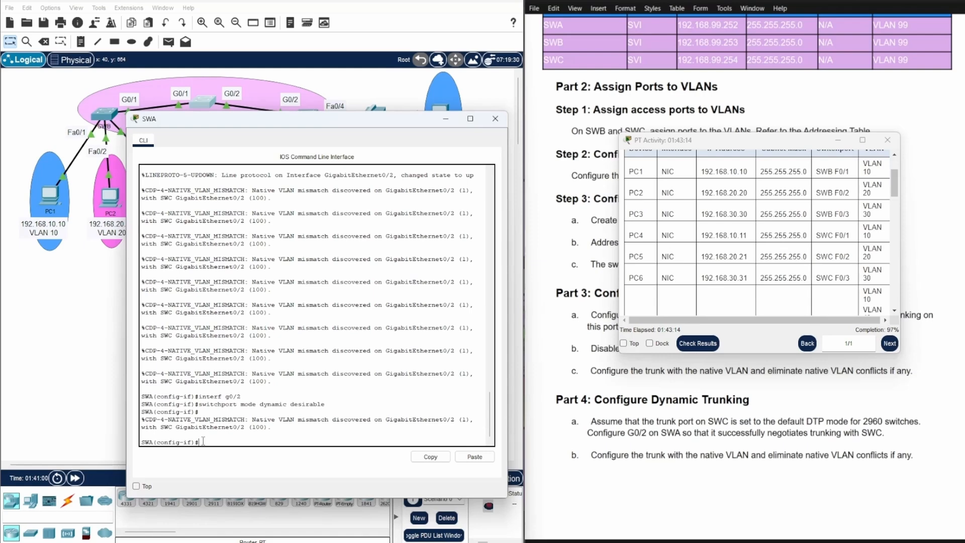
Set the native VLAN on SWA's G0/2 trunk with "switchport trunk native vlan 100".
text(switchport trunk native vlan 100)
key(Return)
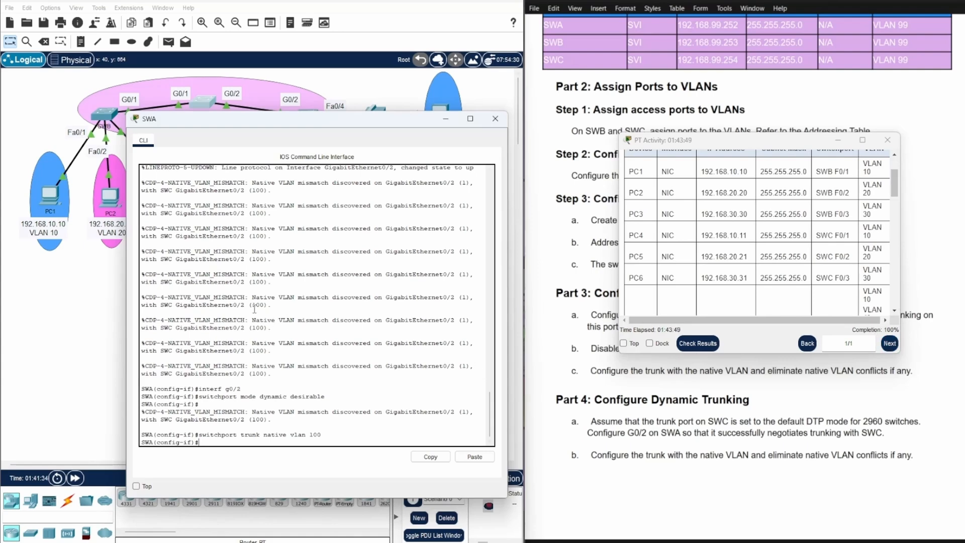
scroll(325, 311, up, 3)
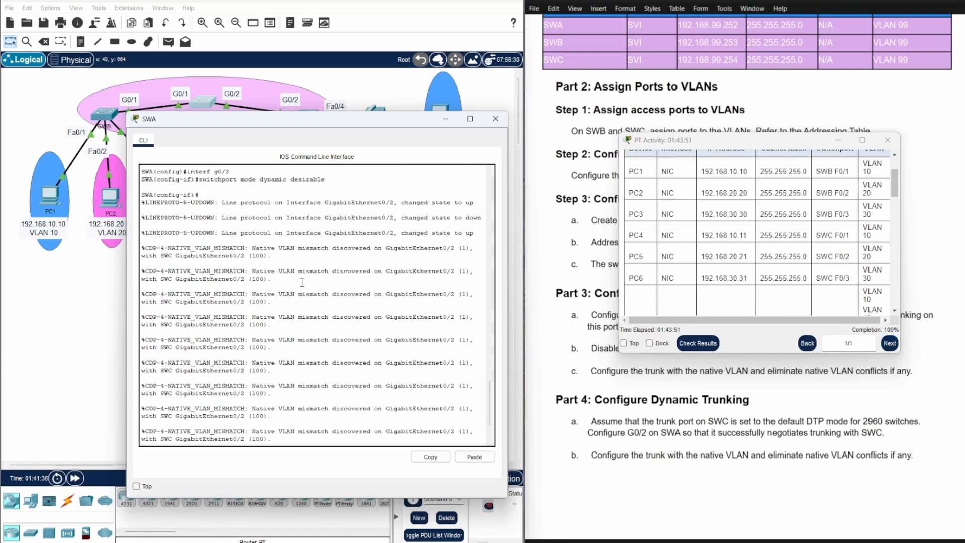
key(Return)
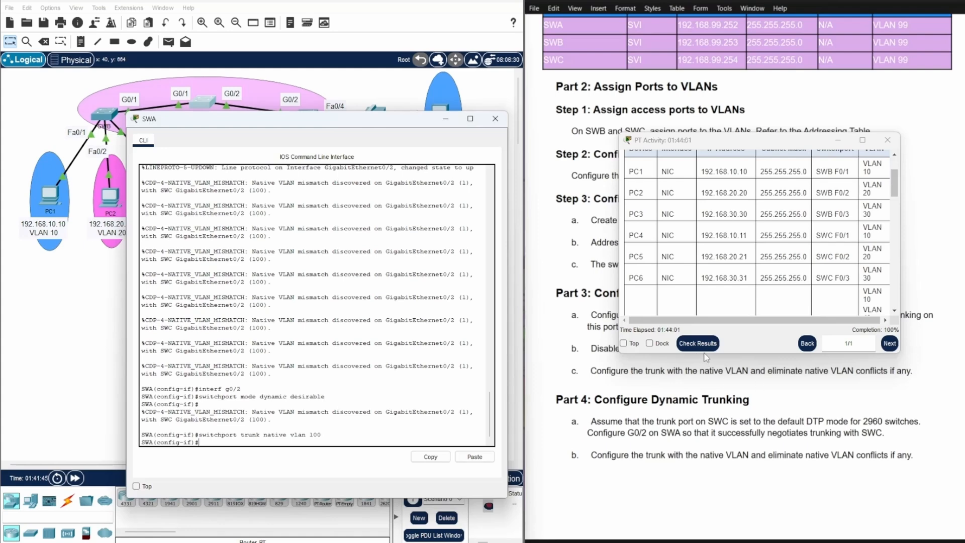
Check the activity results again and review the assessment items and connectivity tests, with the SWA window moved aside.
click(703, 346)
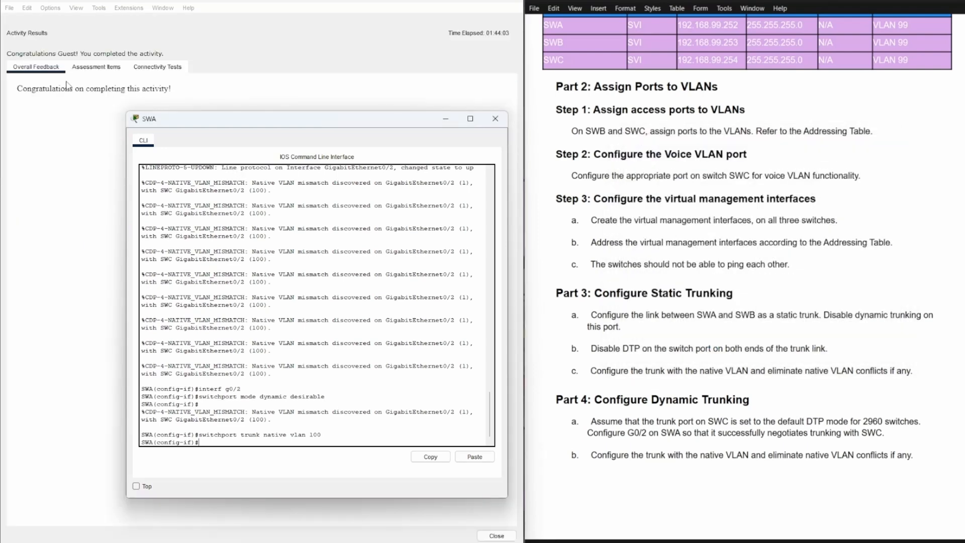
drag(272, 116, 724, 107)
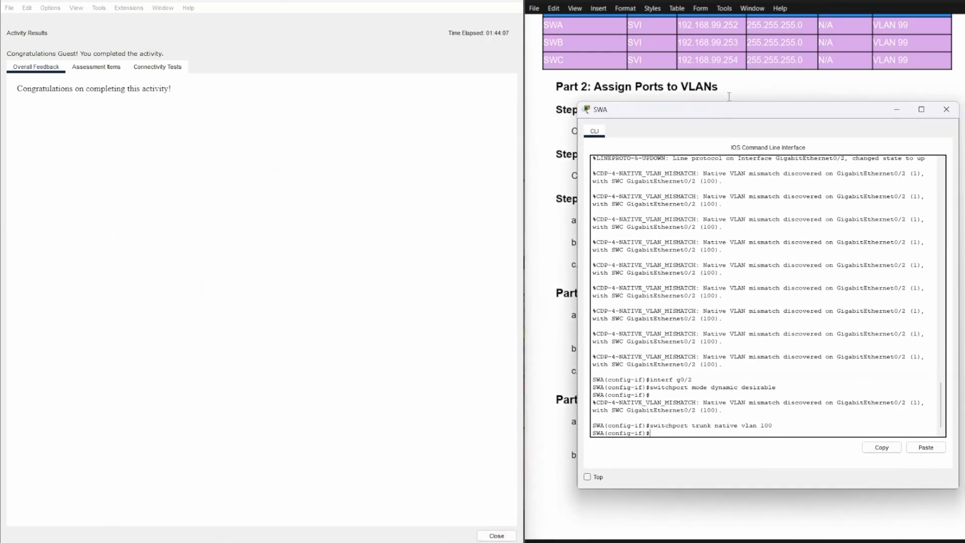
click(96, 67)
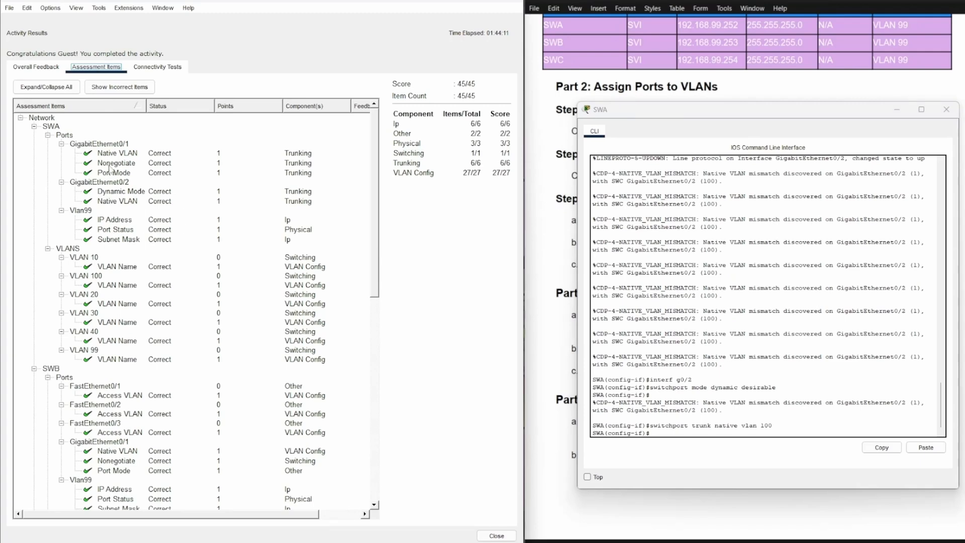
click(169, 67)
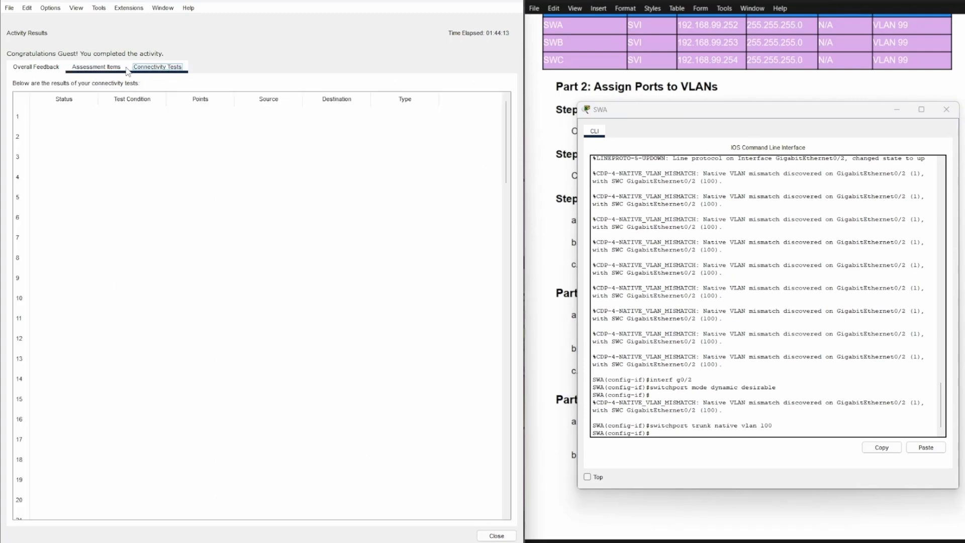
click(102, 66)
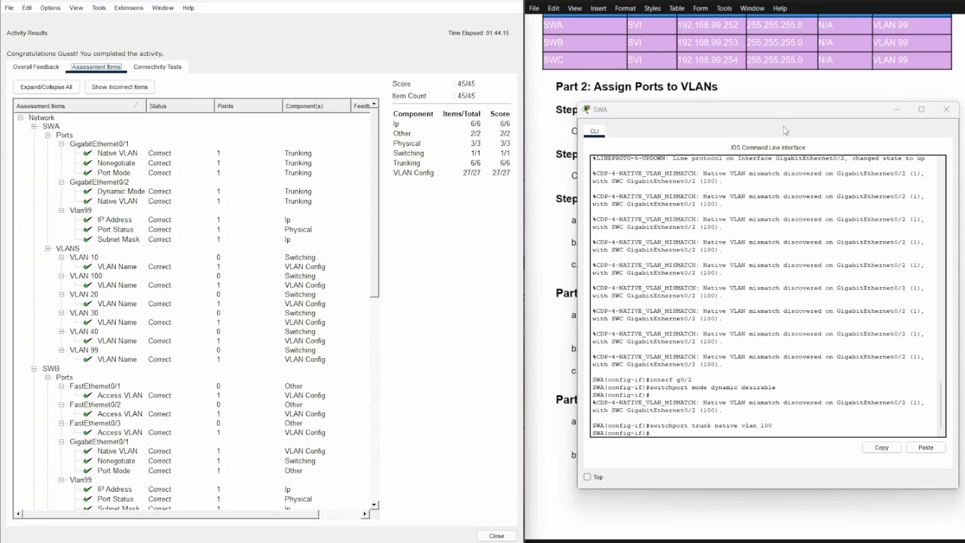
Examine SWA's command history for the G0/1 static trunk and G0/2 dynamic trunk commands.
drag(779, 113, 392, 112)
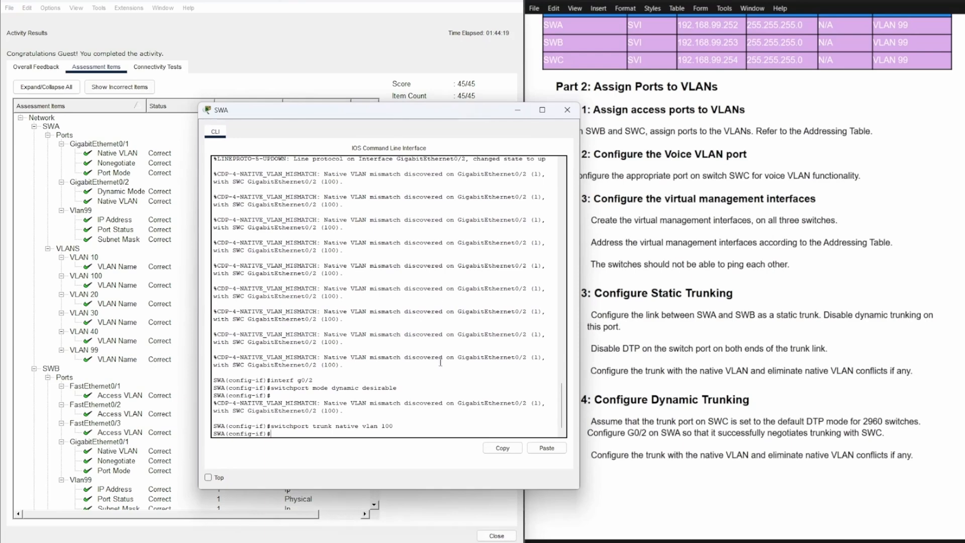
scroll(422, 257, up, 7)
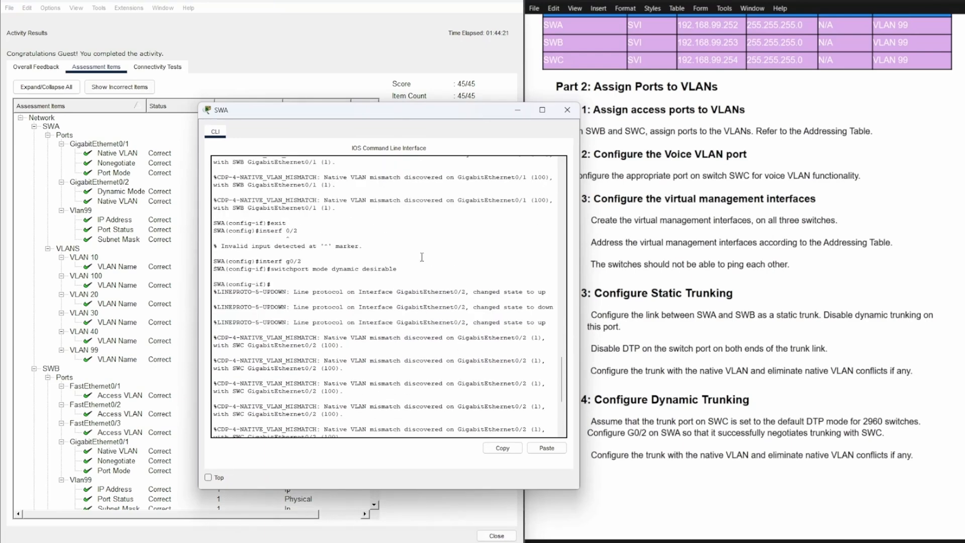
scroll(422, 257, down, 7)
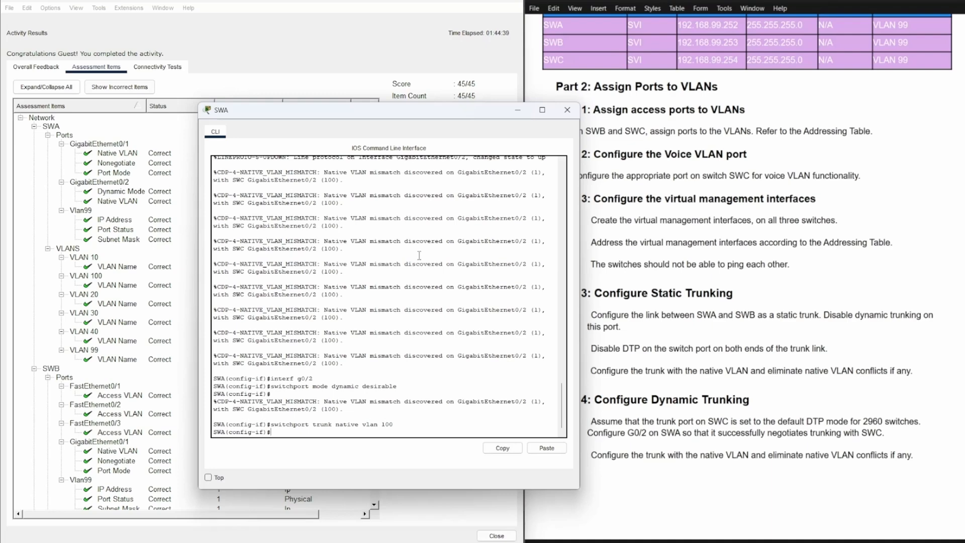
scroll(388, 277, up, 4)
scroll(388, 277, up, 3)
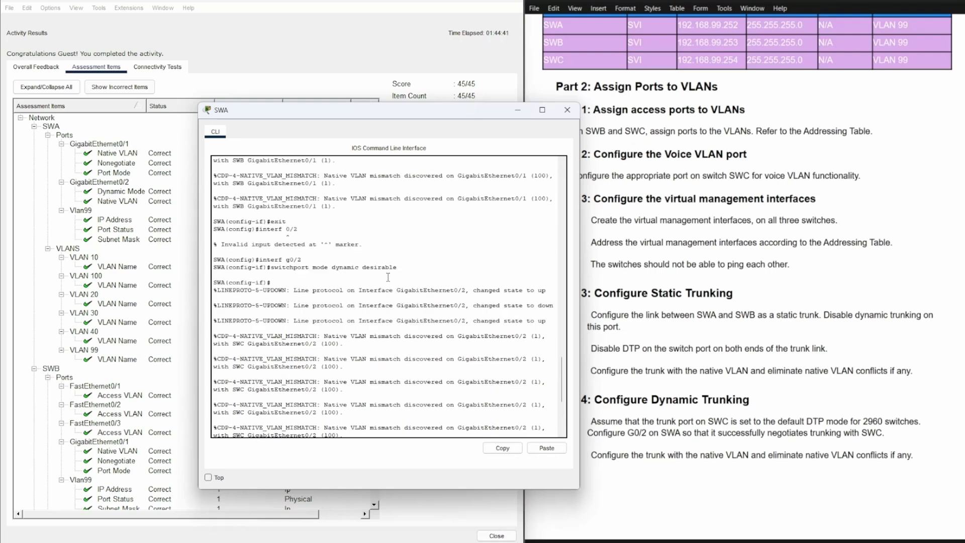
scroll(487, 299, up, 5)
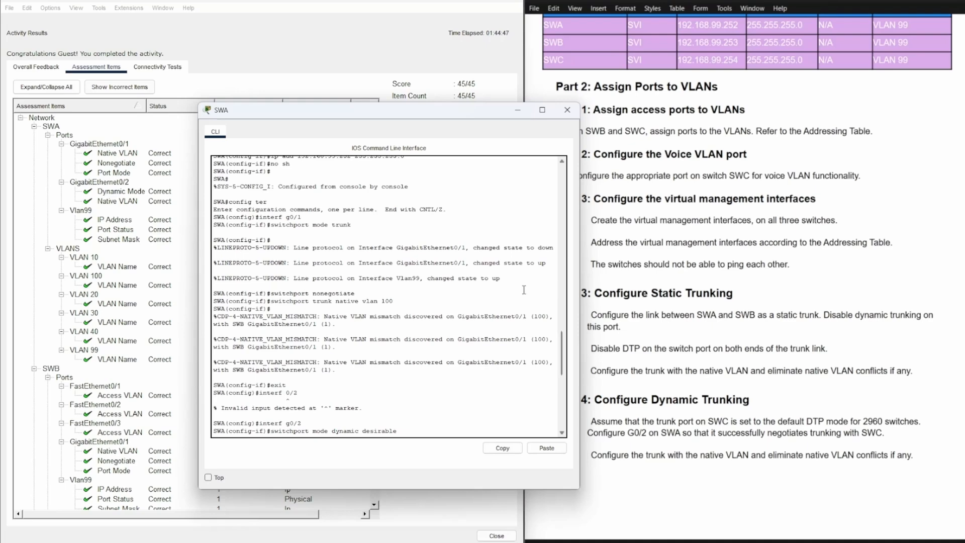
scroll(521, 291, down, 10)
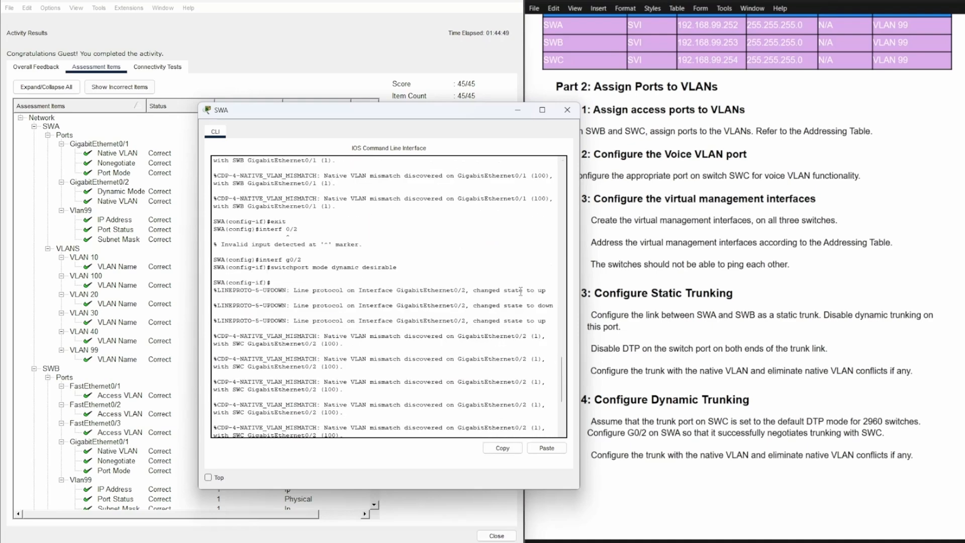
key(Return)
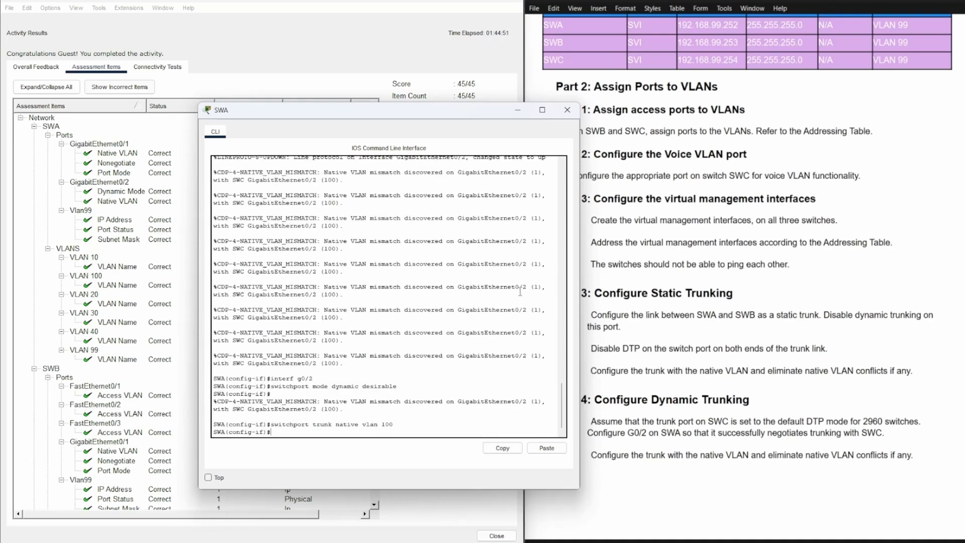
drag(271, 378, 287, 394)
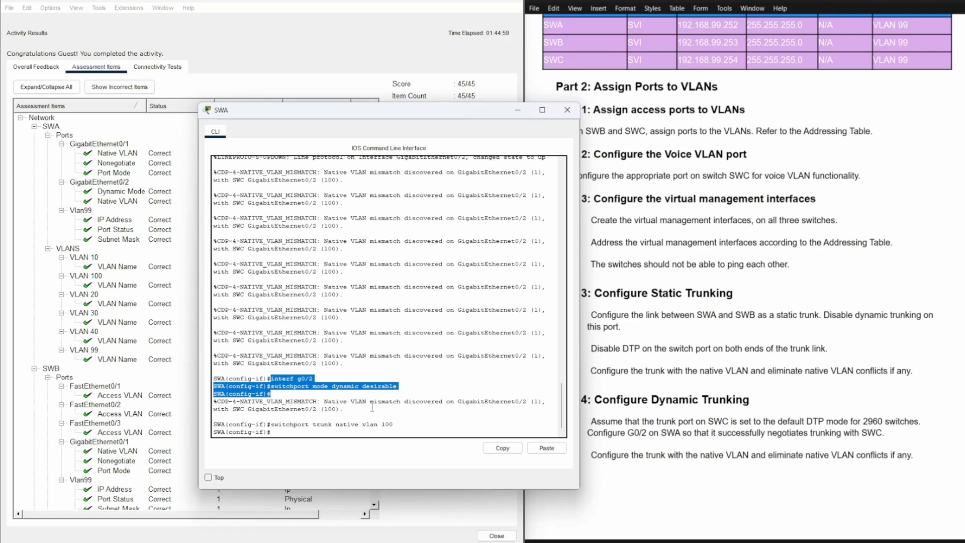
scroll(371, 408, up, 3)
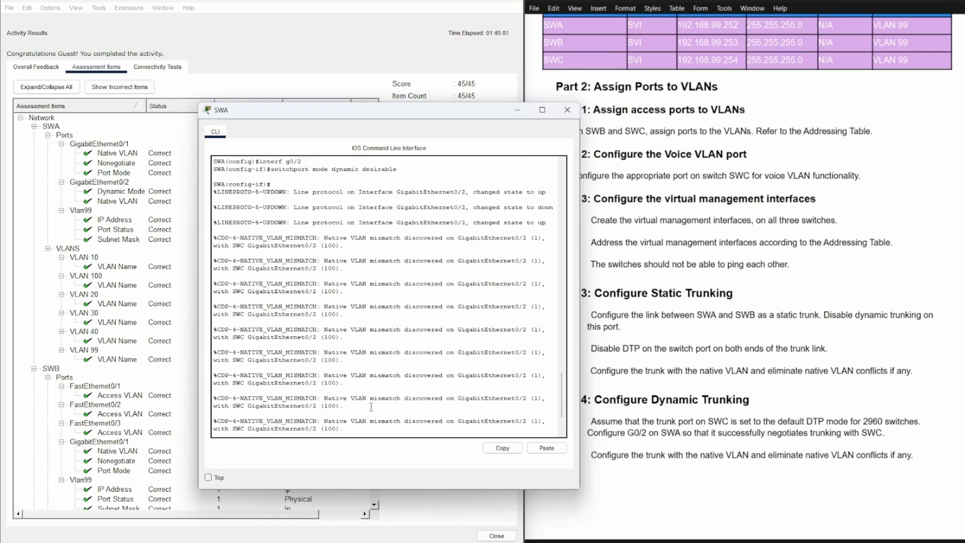
scroll(371, 407, up, 9)
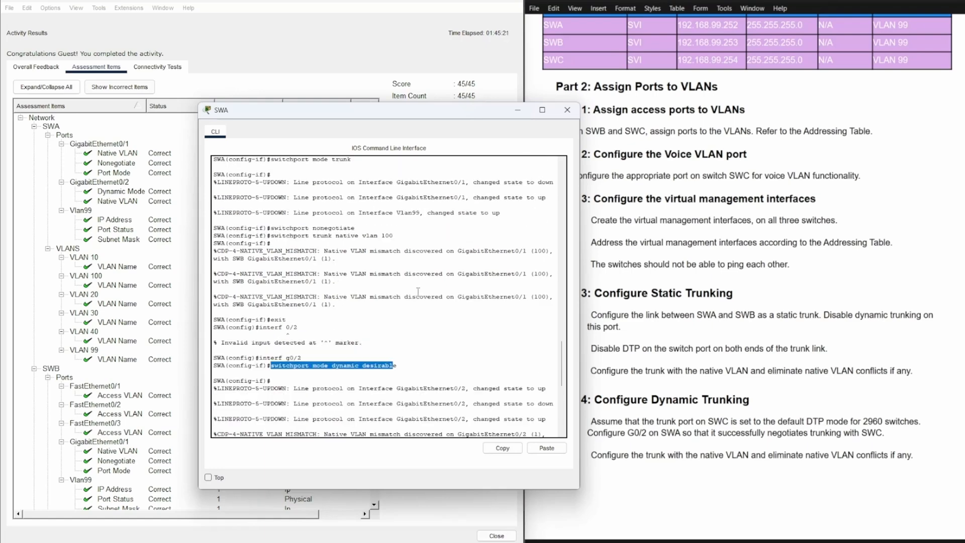
Examine the rest of SWA's command history through the G0/2 native VLAN command and minimize the SWA window.
scroll(419, 292, down, 3)
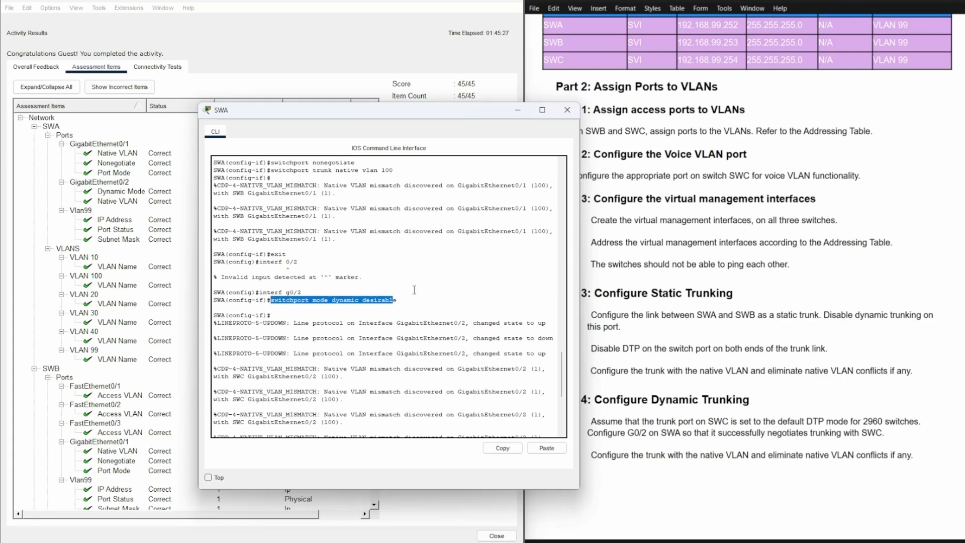
scroll(414, 286, down, 5)
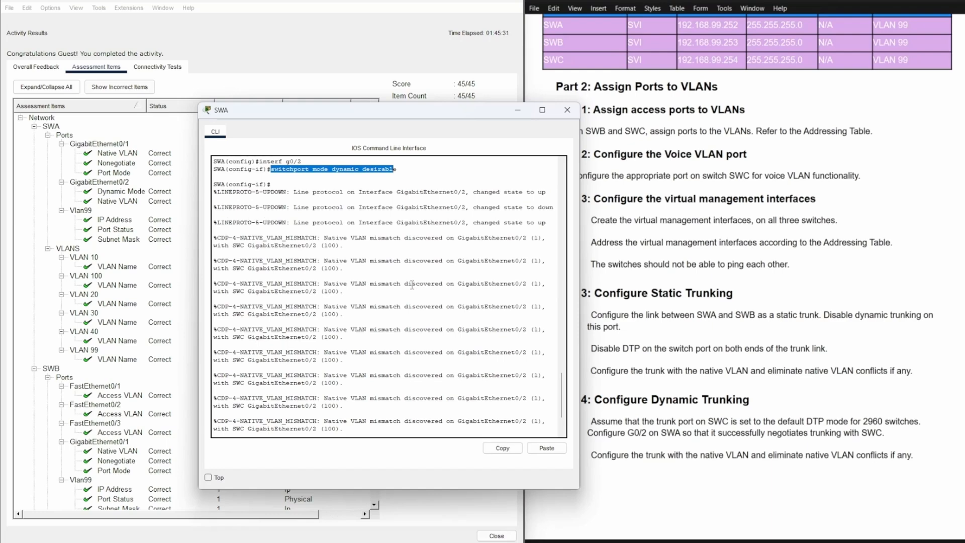
scroll(413, 285, down, 3)
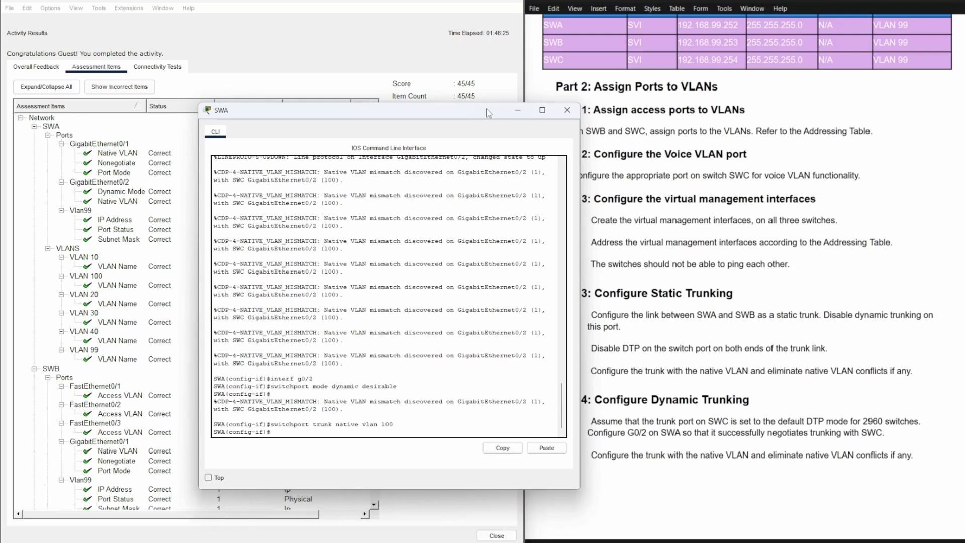
click(516, 111)
Review the activity instructions from the trunking parts back up to the VLAN Table and Background section.
scroll(792, 209, up, 12)
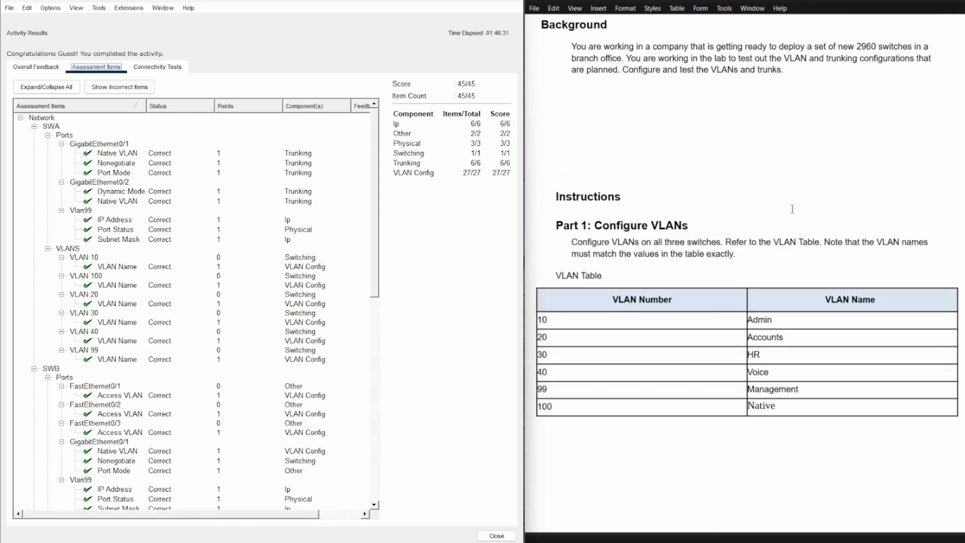
scroll(793, 209, up, 5)
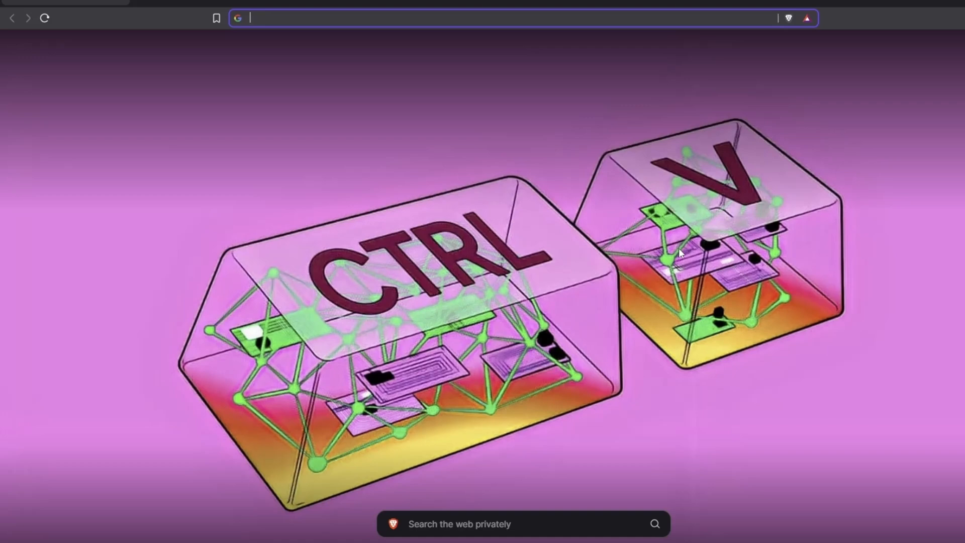
key(alt+Tab)
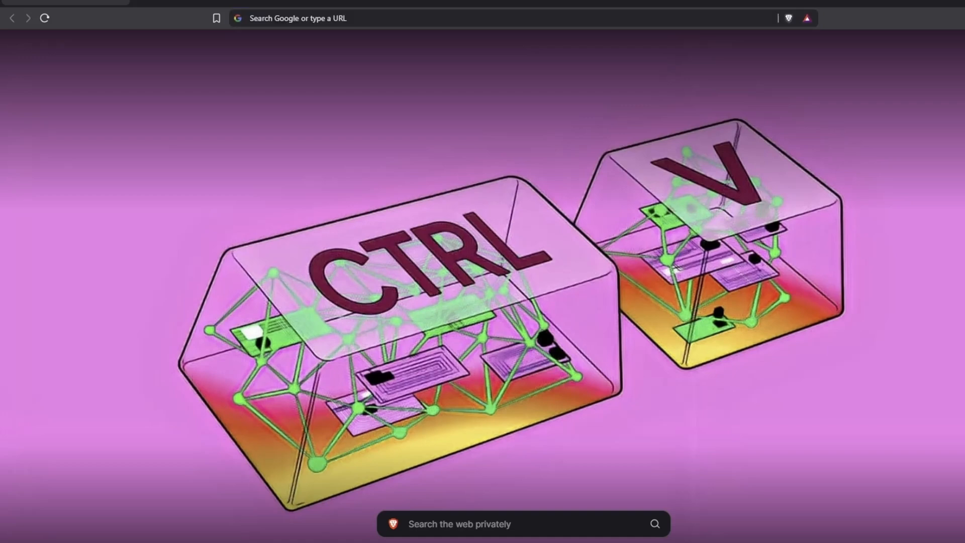